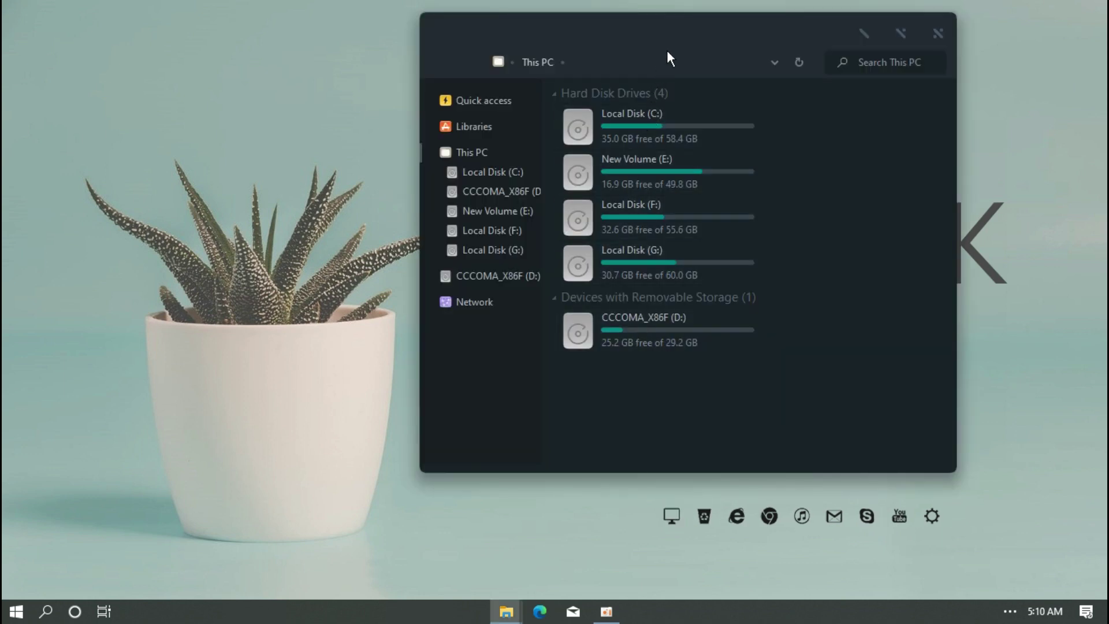
Look through the themed file explorer's Quick access, Libraries, This PC and Local Disk (C:), maximized and restored, and close the window.
double_click(676, 32)
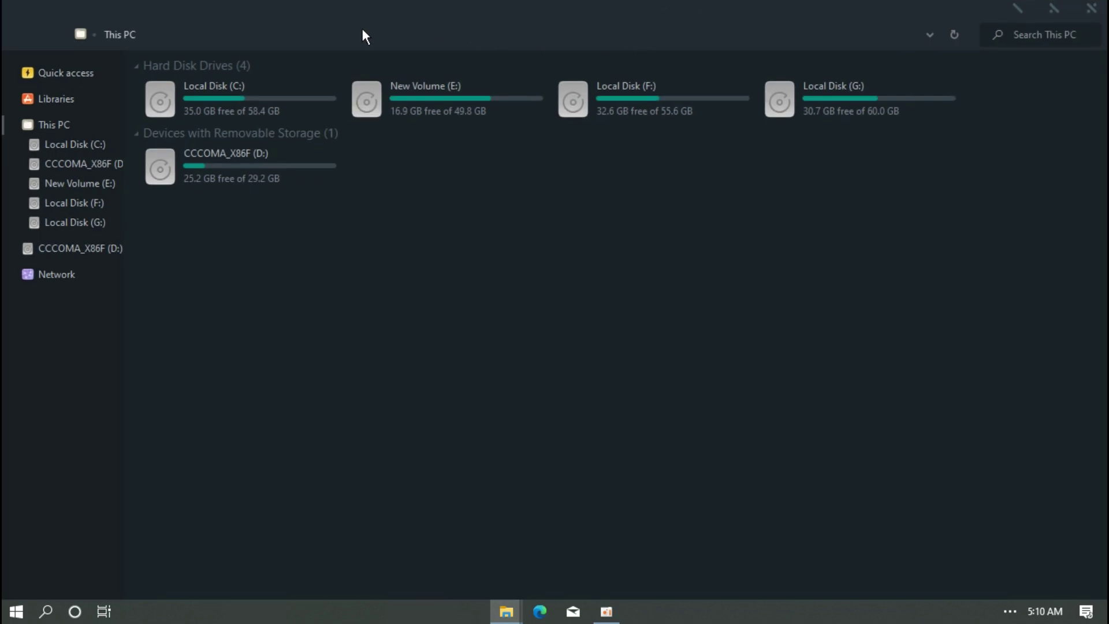
left_click(78, 74)
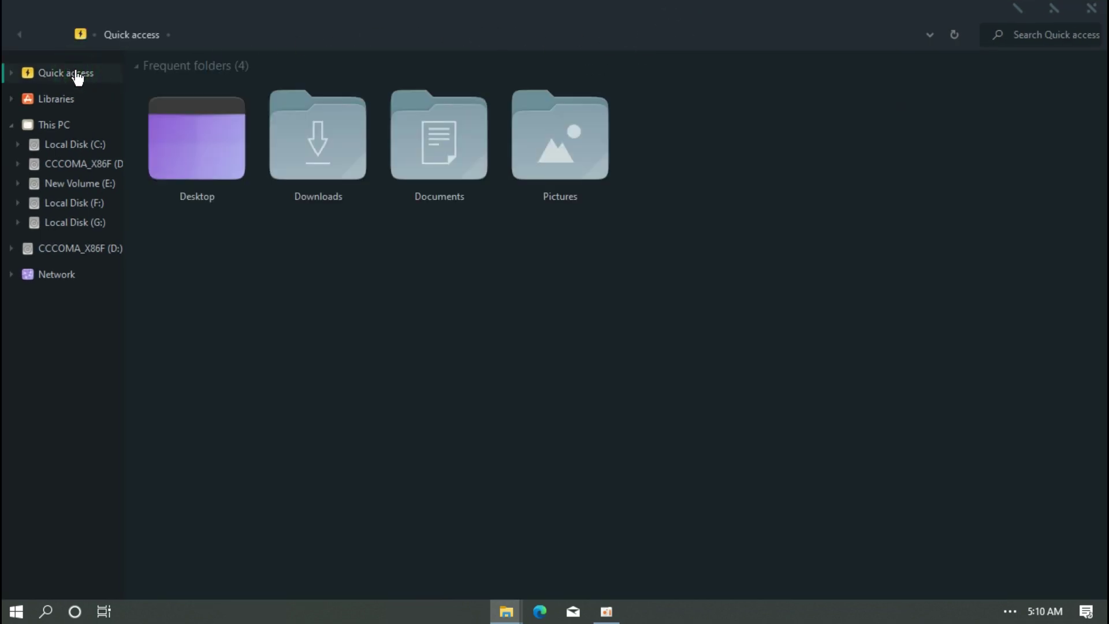
left_click(72, 103)
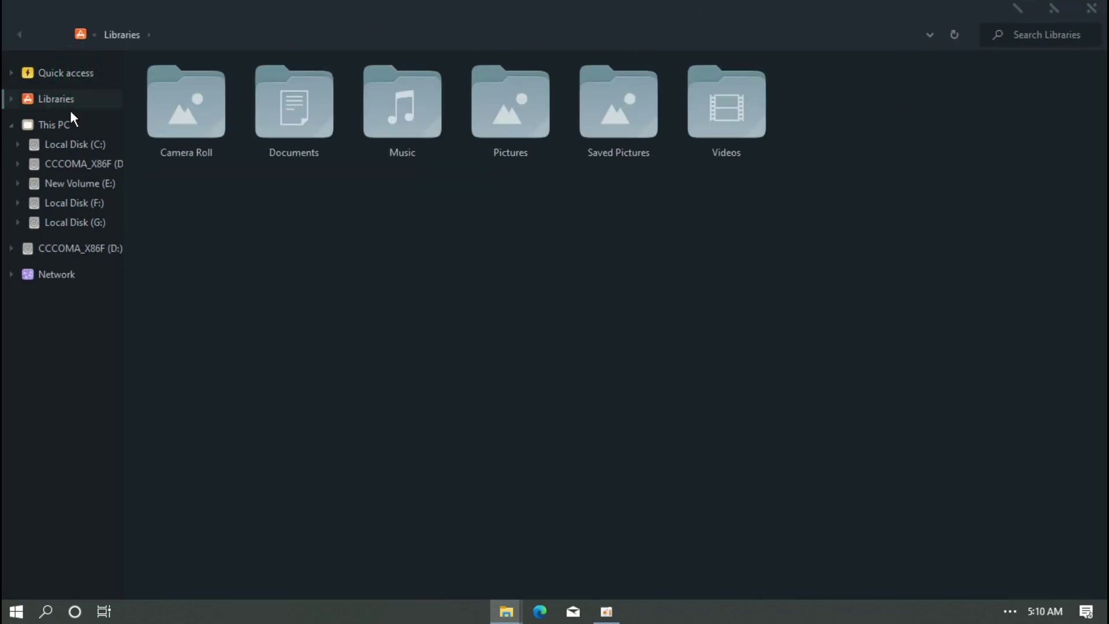
left_click(68, 133)
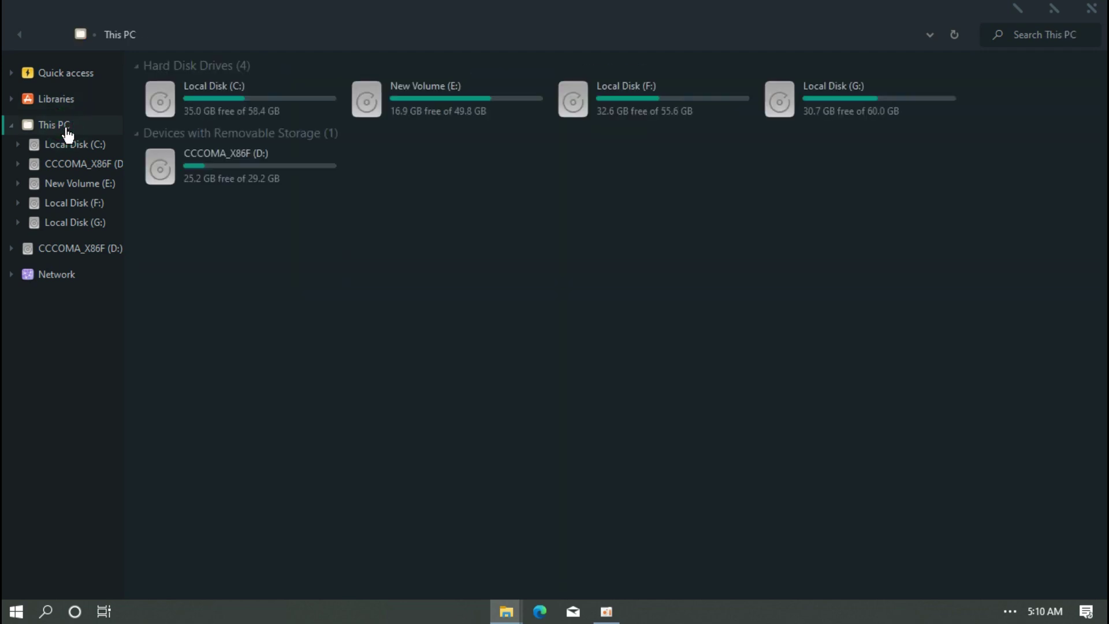
double_click(179, 117)
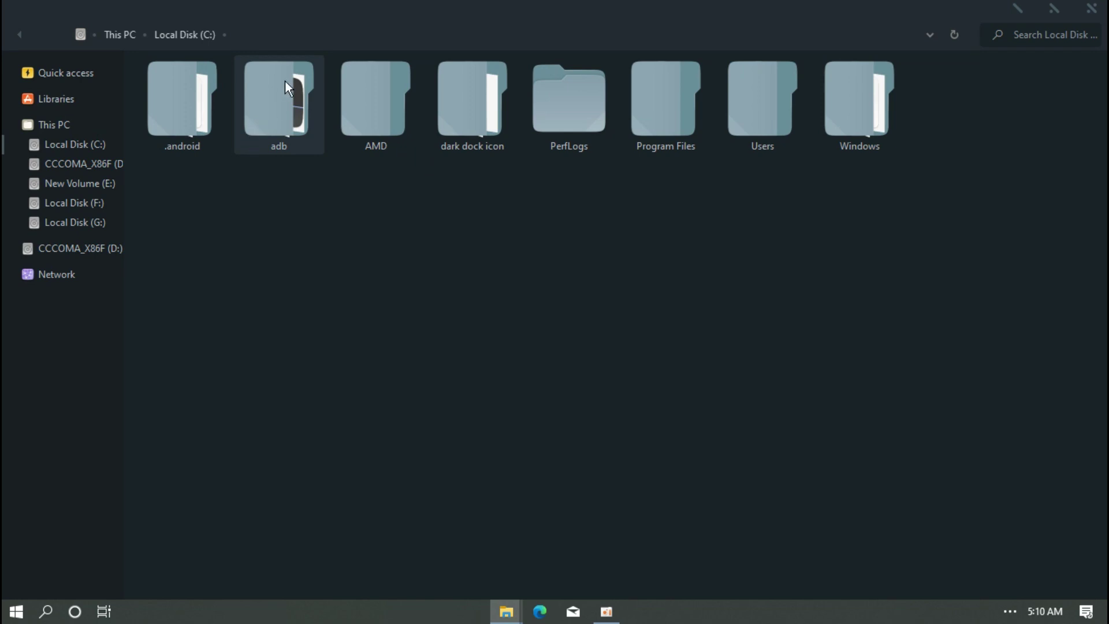
double_click(333, 19)
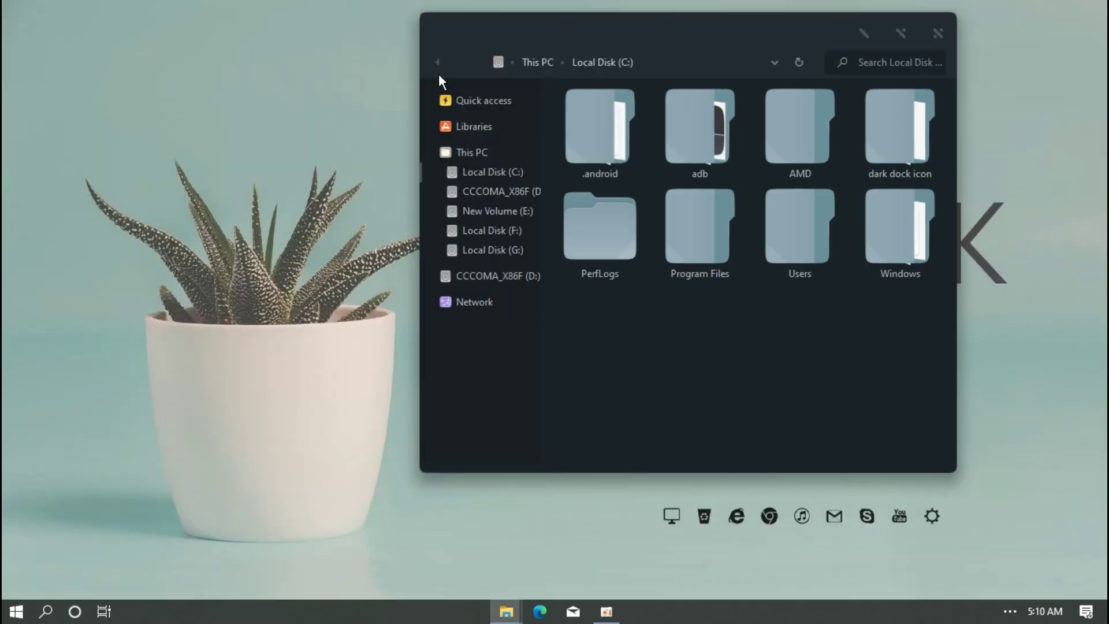
left_click(936, 33)
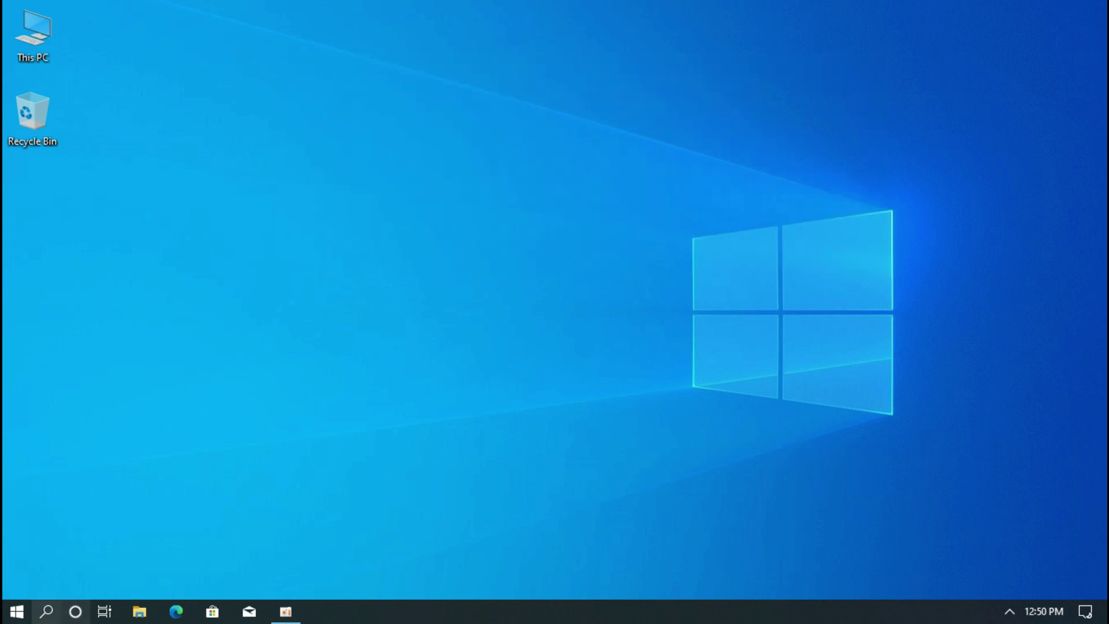
Search Windows for "create restore point" and open the Create a restore point settings.
left_click(46, 610)
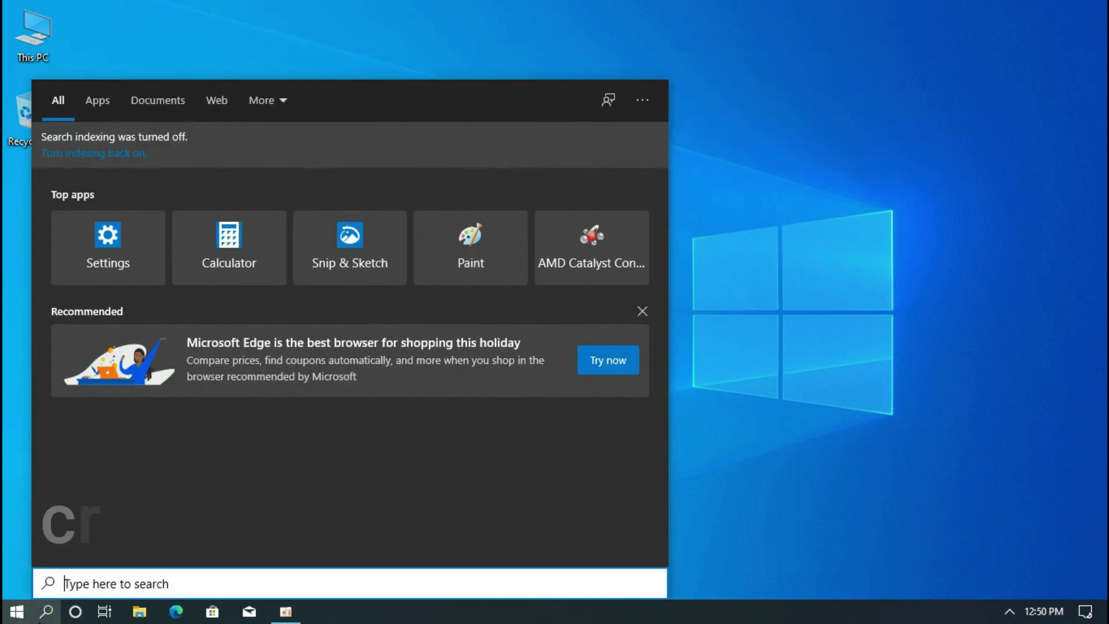
type("create")
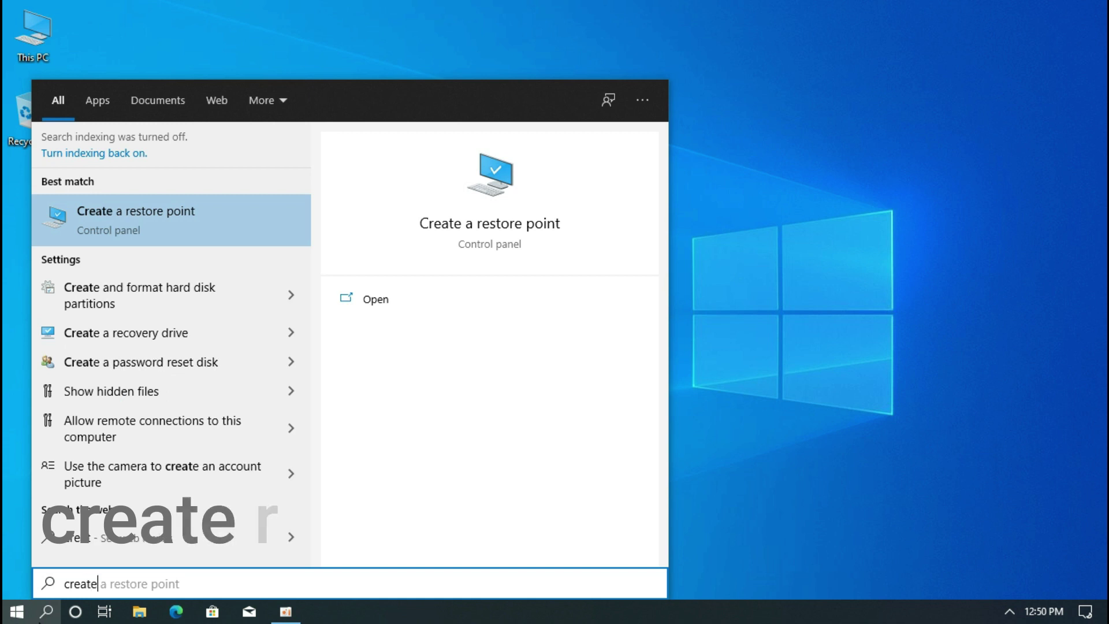
type(" rest")
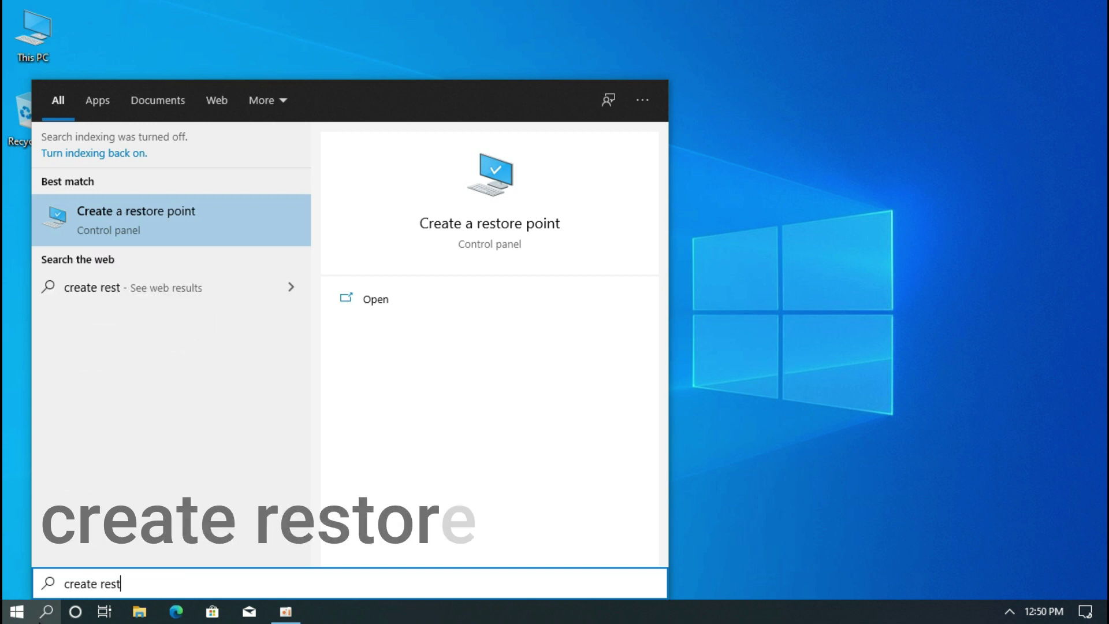
type("ore poi")
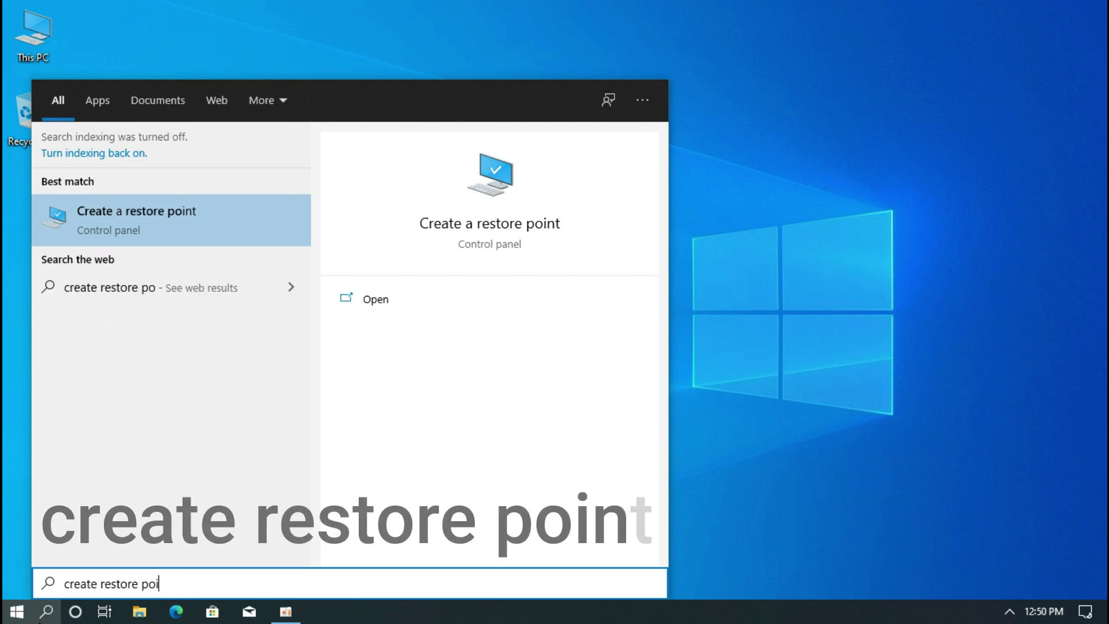
type("nt")
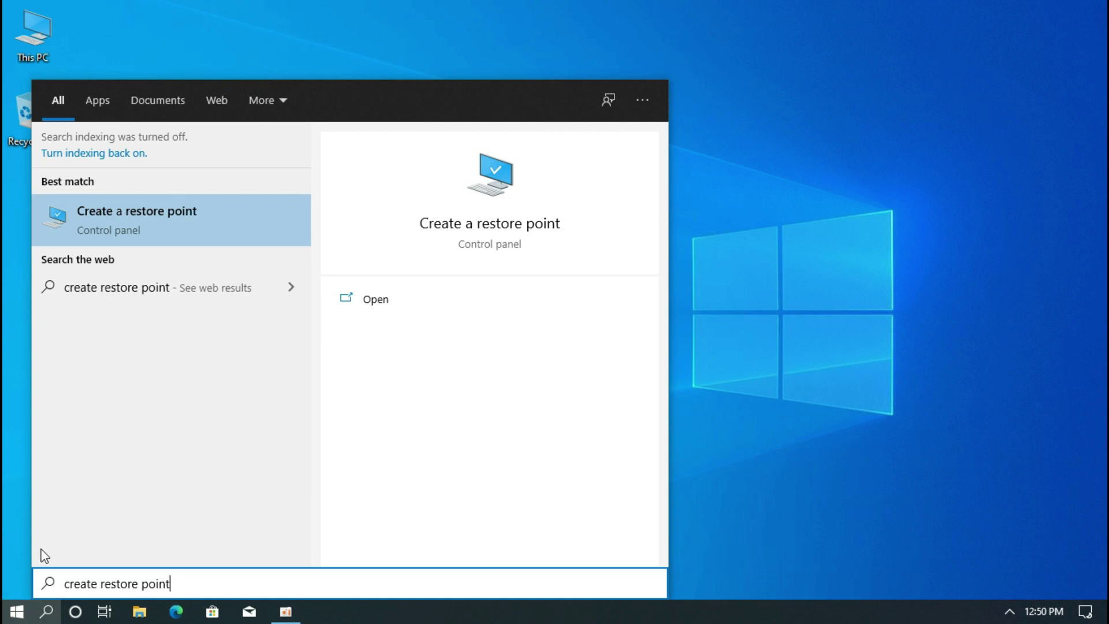
left_click(112, 228)
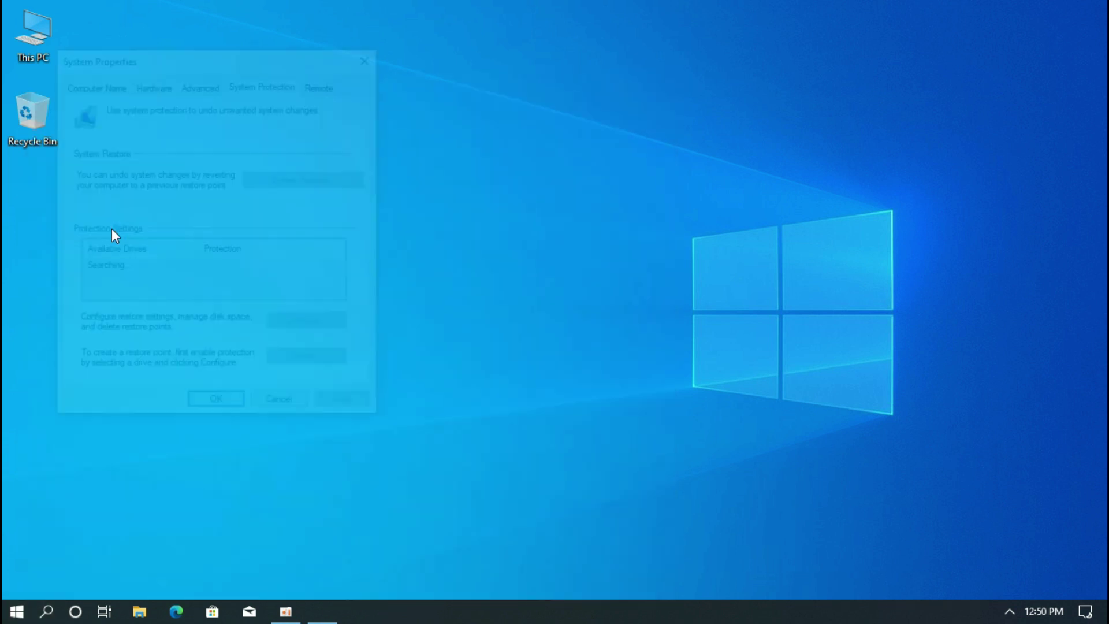
Configure Local Disk (C:) (System) with system protection turned on.
left_click(153, 295)
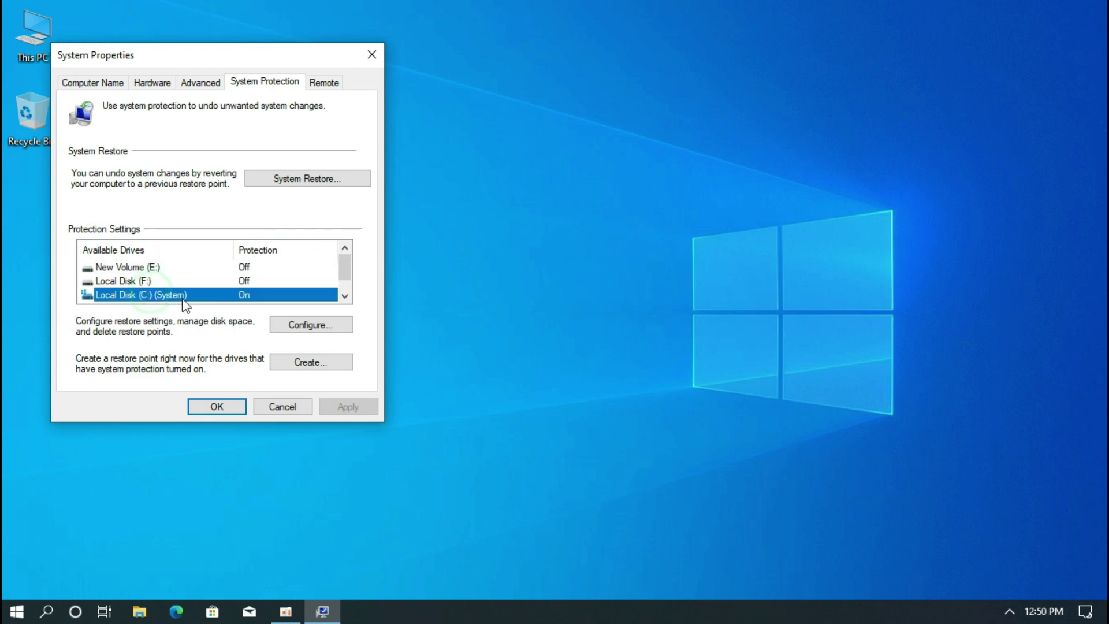
left_click(310, 327)
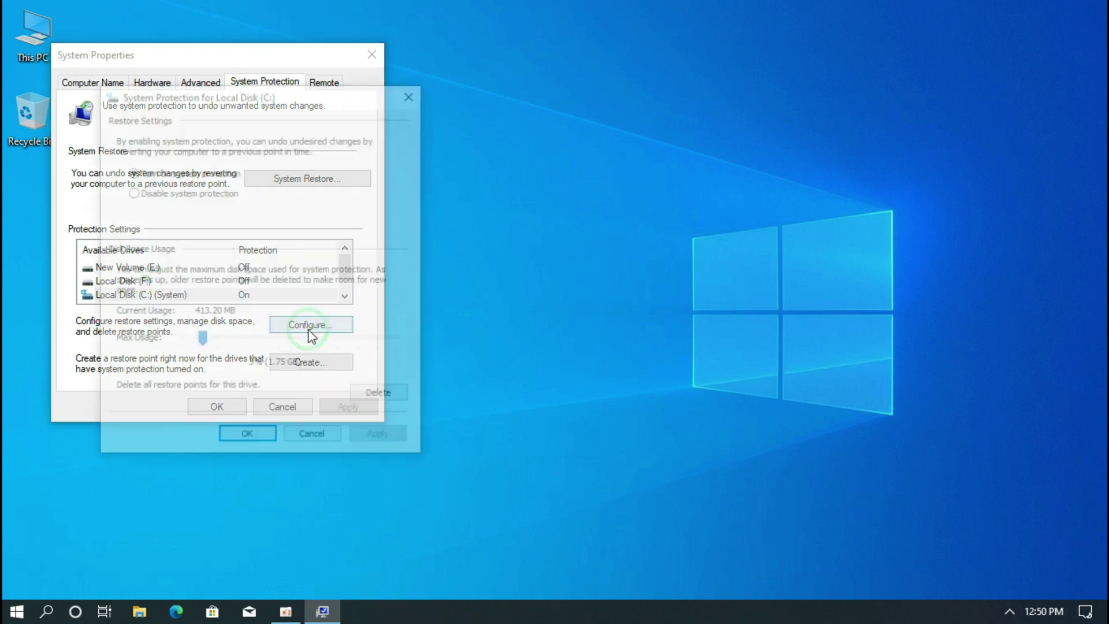
left_click(132, 174)
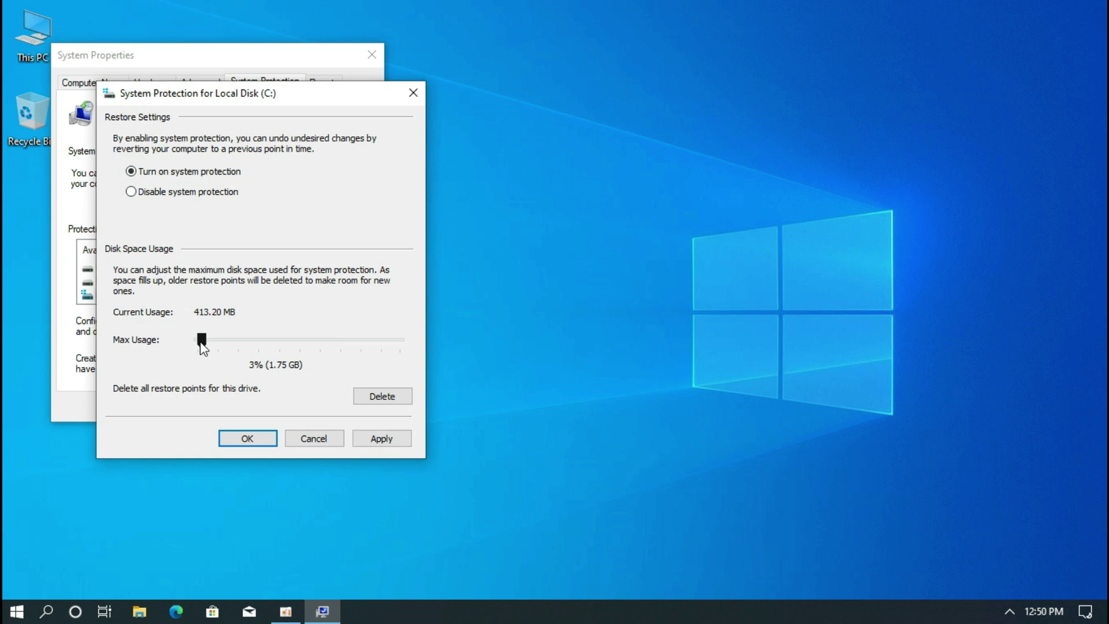
left_click(263, 440)
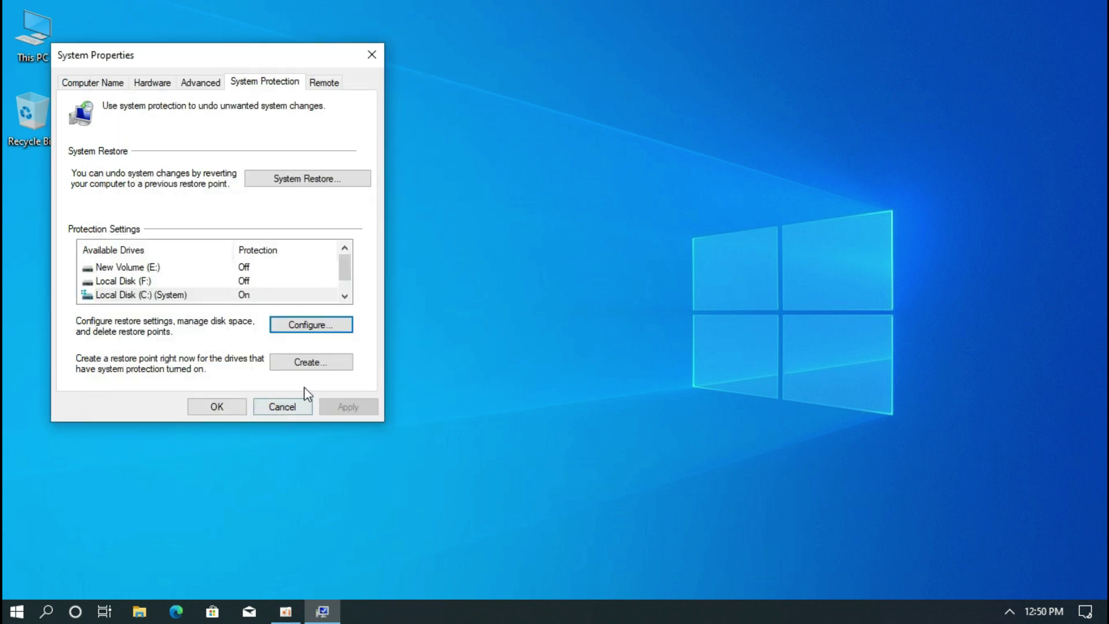
Create a restore point described as "create restore" and close System Properties.
left_click(316, 364)
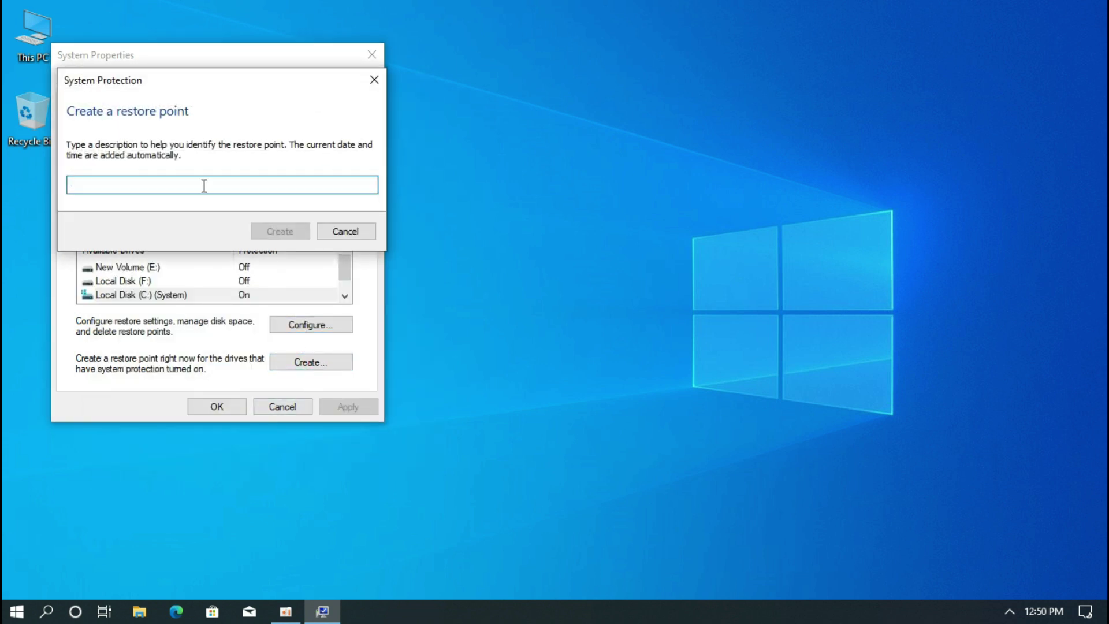
type("create restore")
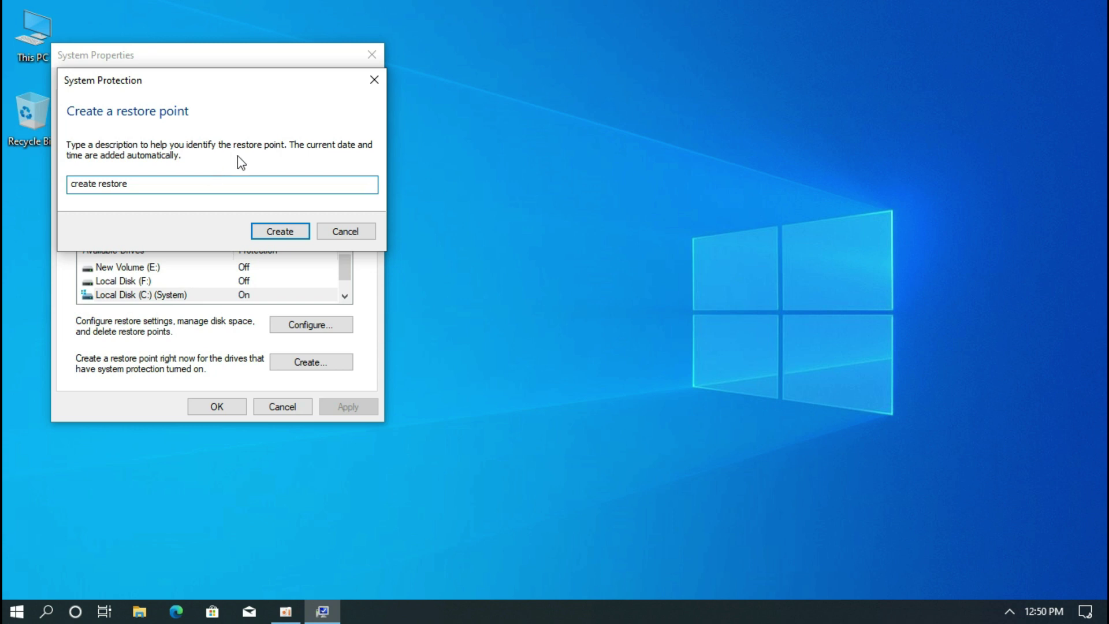
left_click(280, 232)
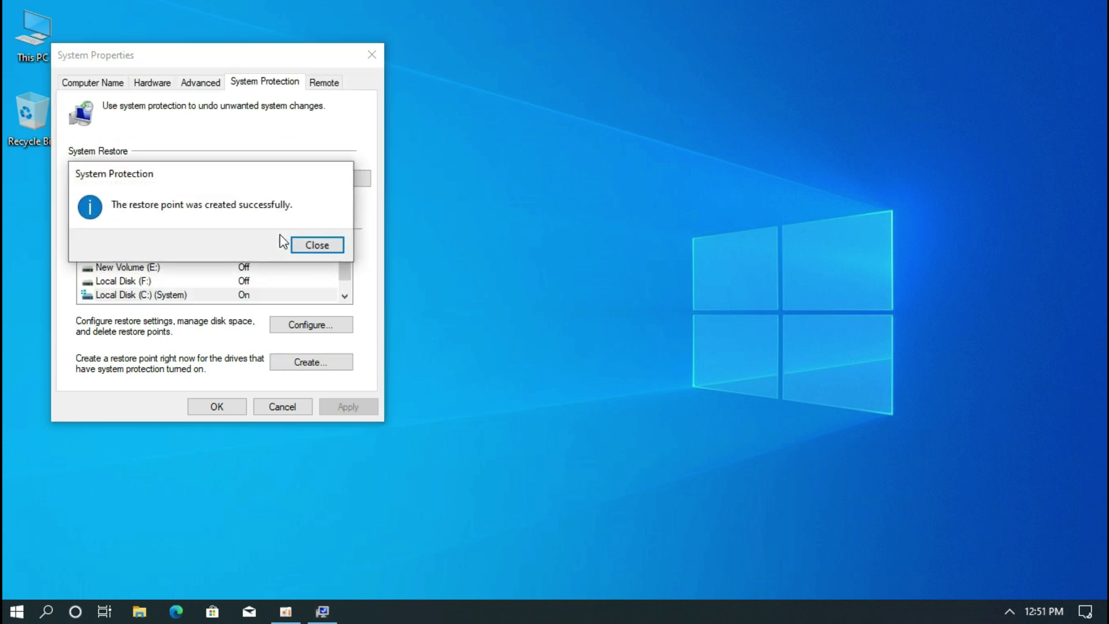
left_click(302, 245)
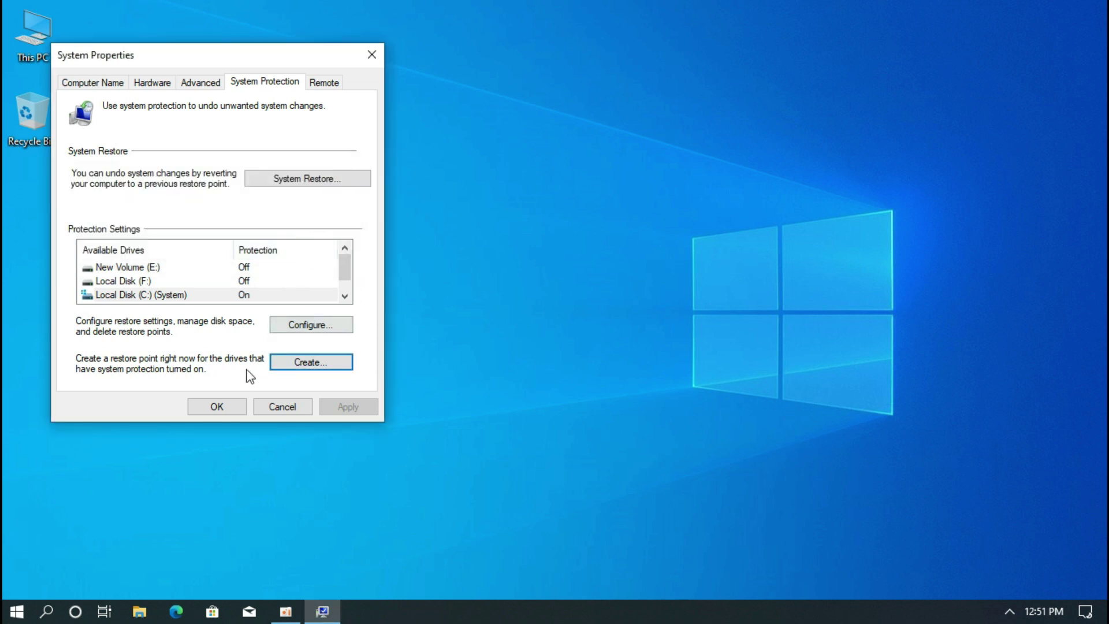
left_click(217, 407)
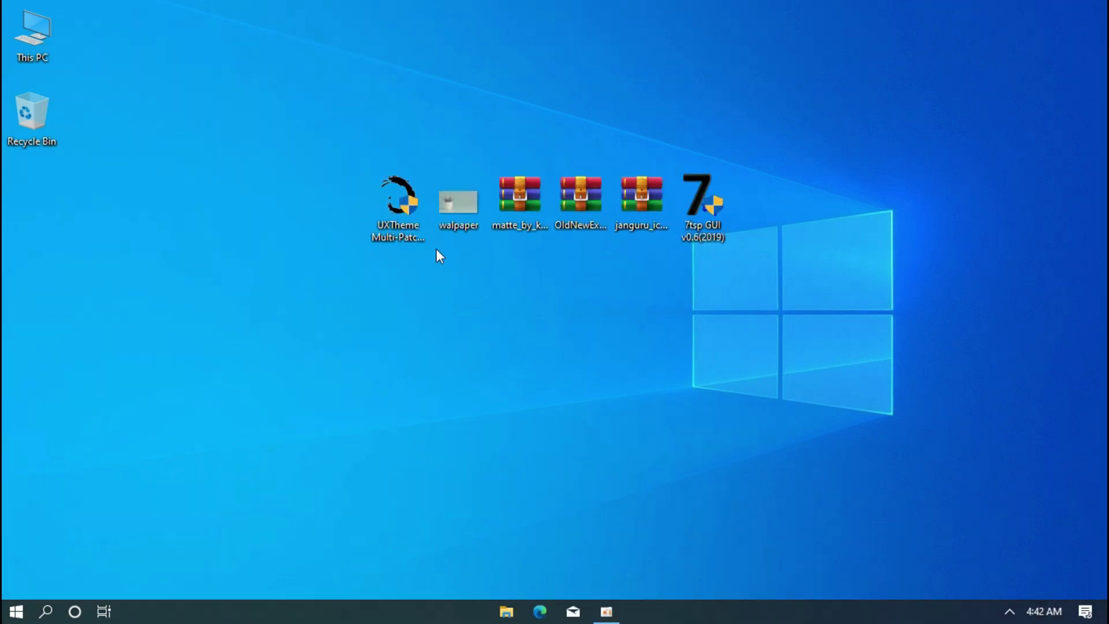
Run UXTheme Multi-Patcher 15.0 and patch the theme engine with the Aero glass transparency hack enabled.
double_click(415, 236)
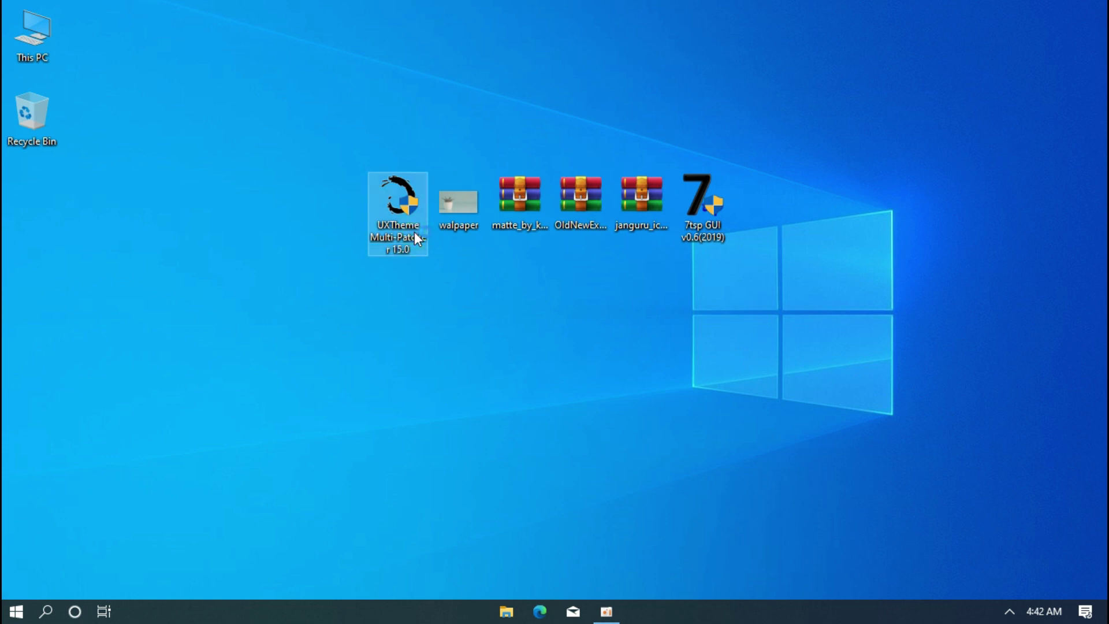
left_click(445, 414)
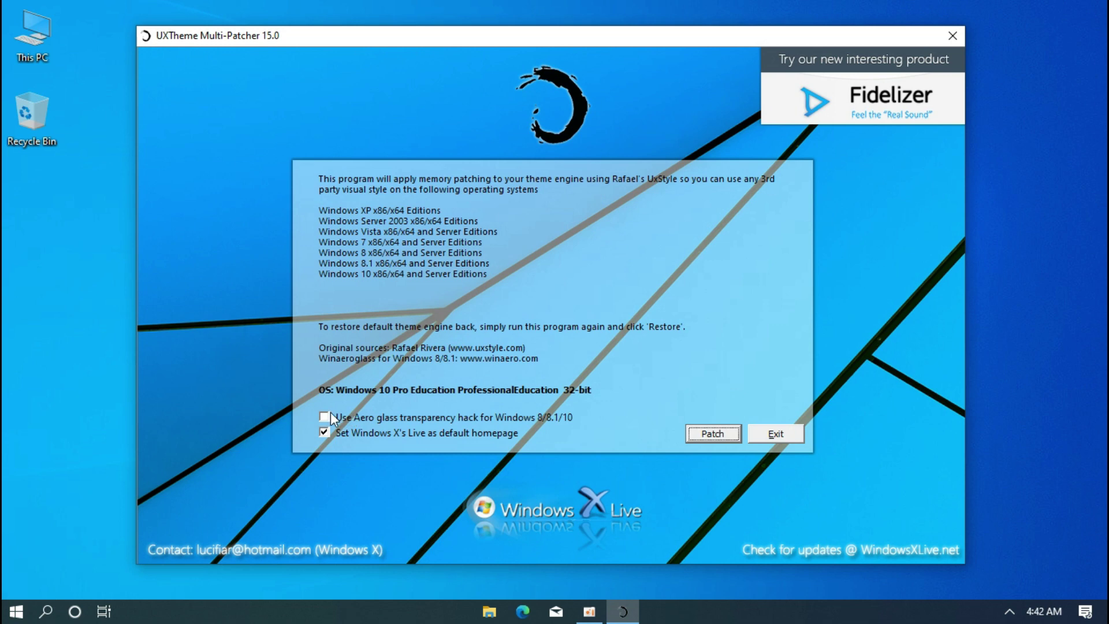
left_click(325, 416)
left_click(716, 439)
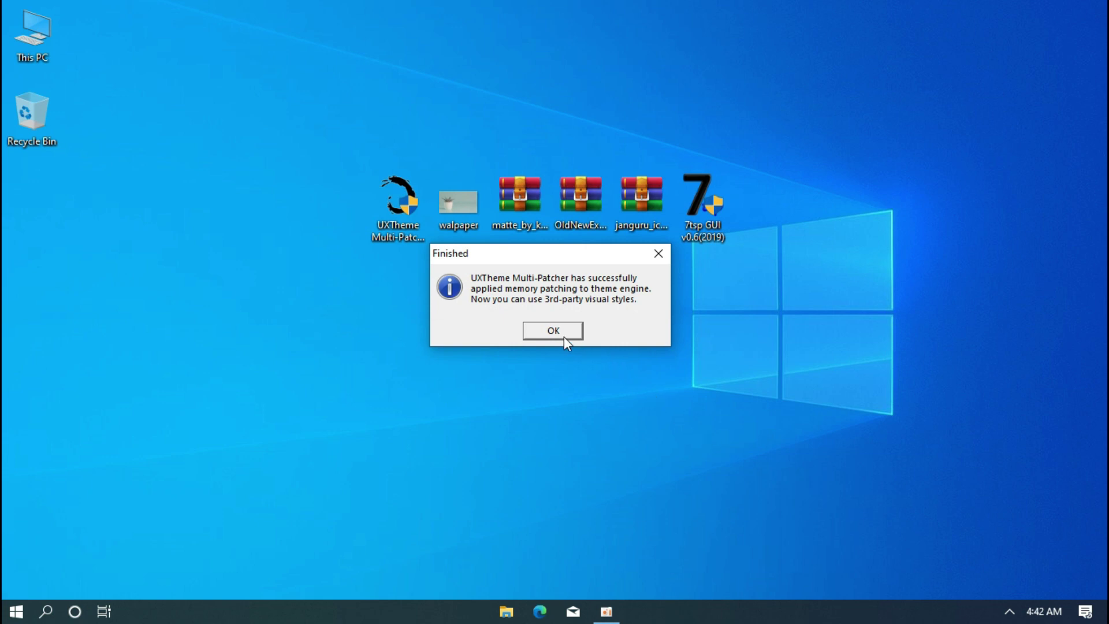
left_click(554, 331)
Set the walpaper image on the desktop as the desktop background.
left_click(468, 225)
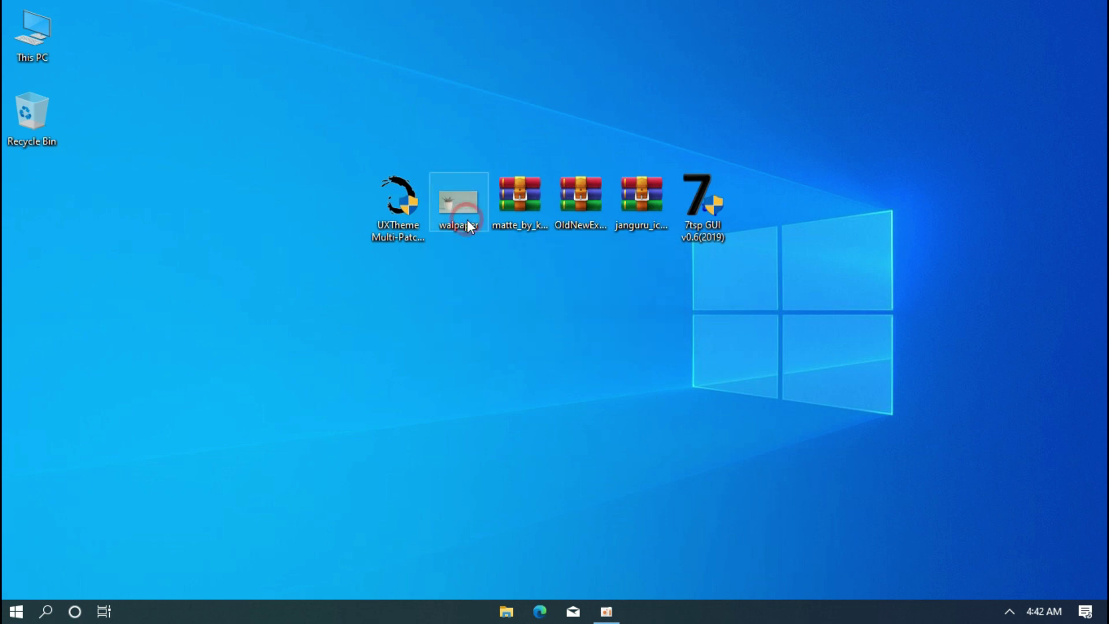
right_click(467, 225)
left_click(513, 172)
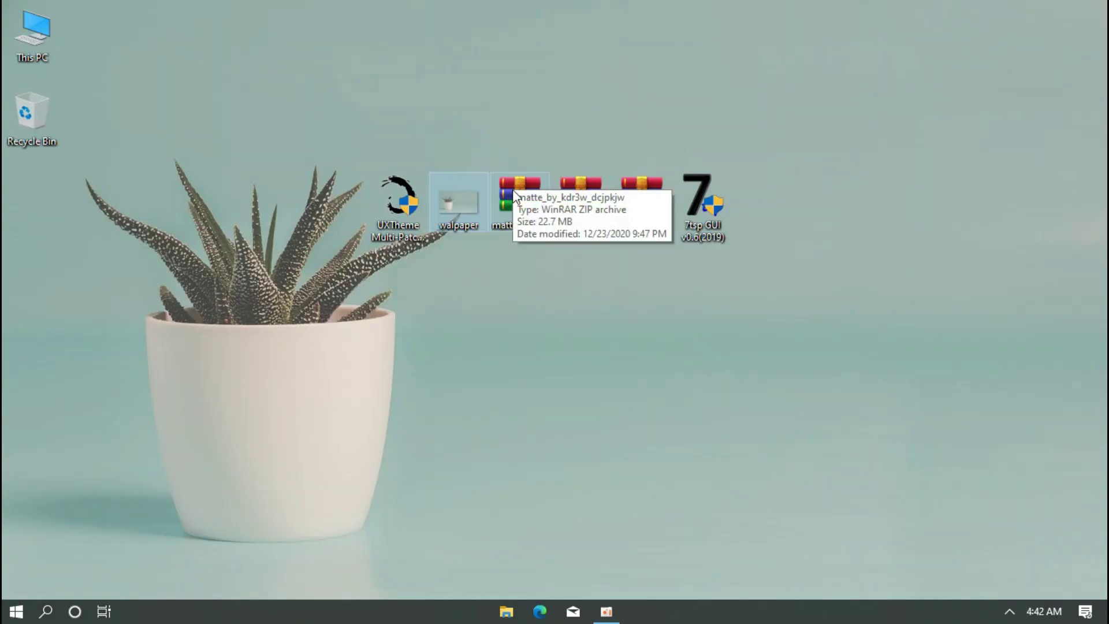
Extract the matte_by_kdr3w_dcjpkjw archive to a folder of the same name on the desktop.
right_click(513, 193)
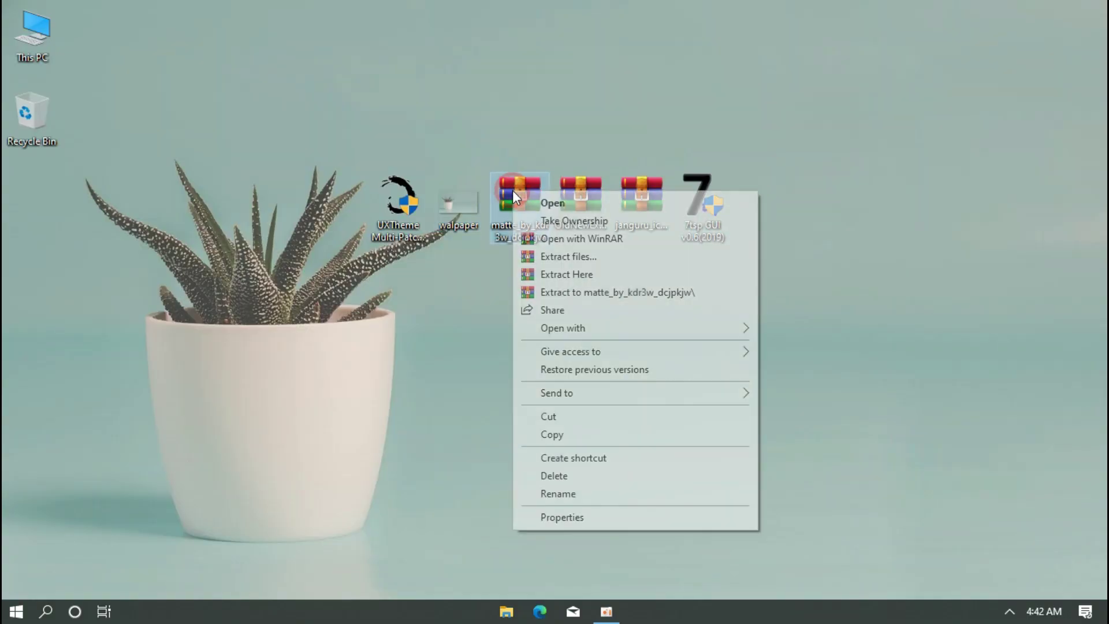
left_click(543, 254)
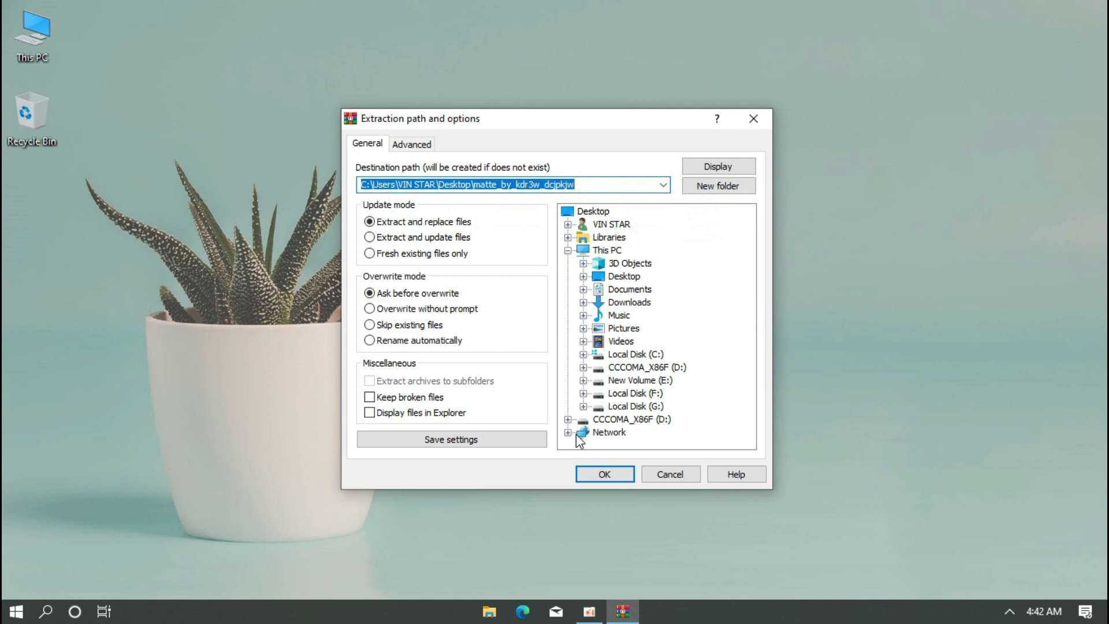
left_click(583, 470)
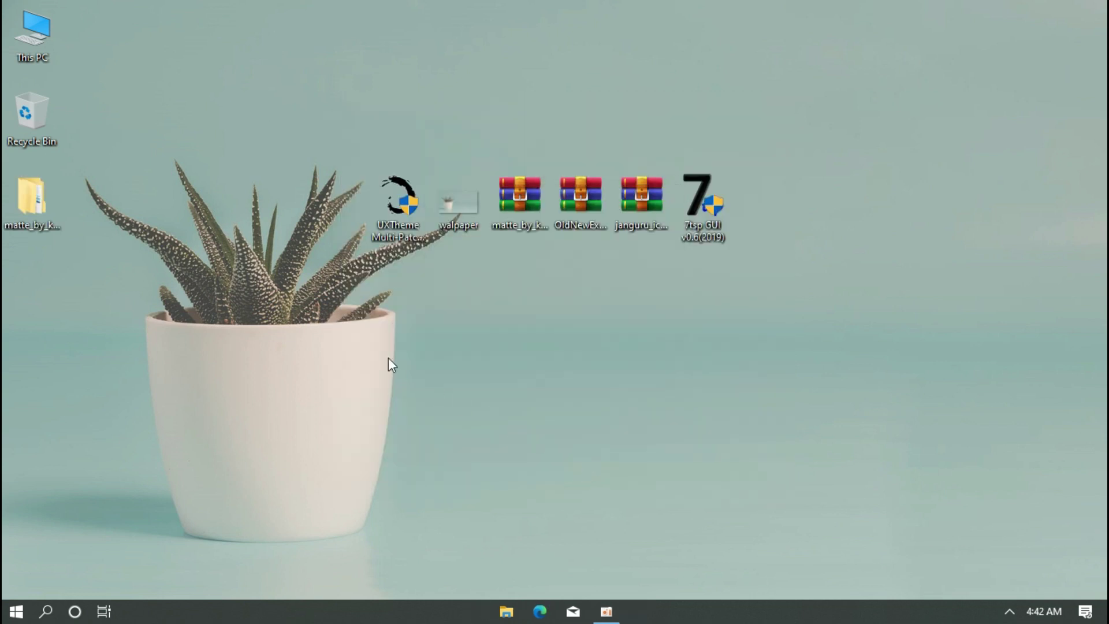
Cut the Matte folder and all theme files from the Theme folder inside the extracted matte_by_kdr3w_dcjpkjw folder.
double_click(29, 207)
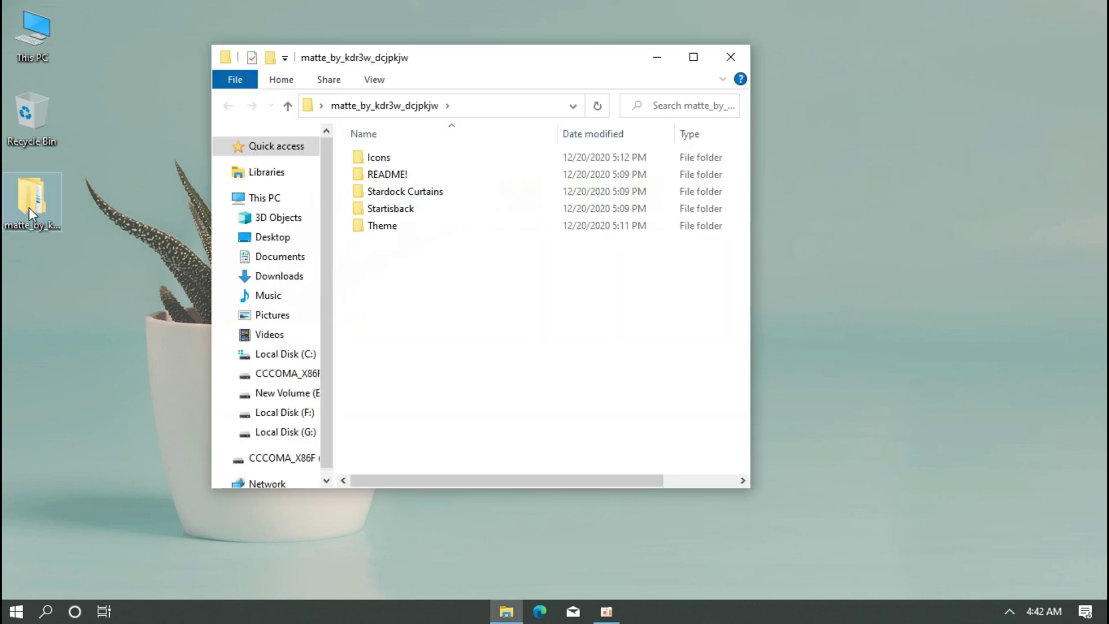
left_click(384, 228)
double_click(407, 226)
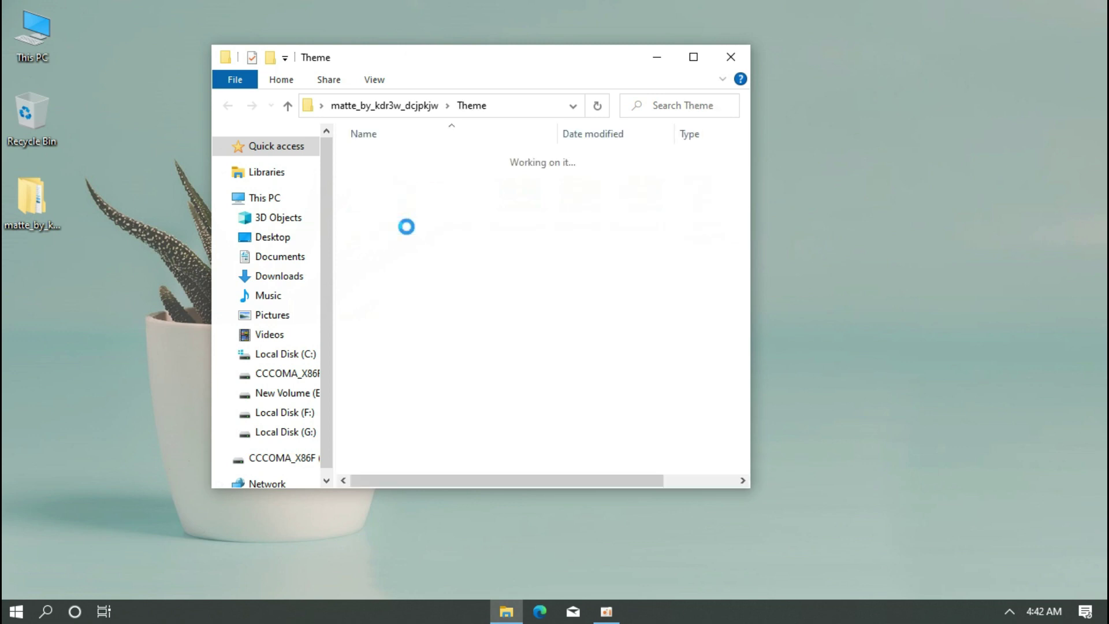
left_click_drag(405, 333, 420, 157)
right_click(419, 157)
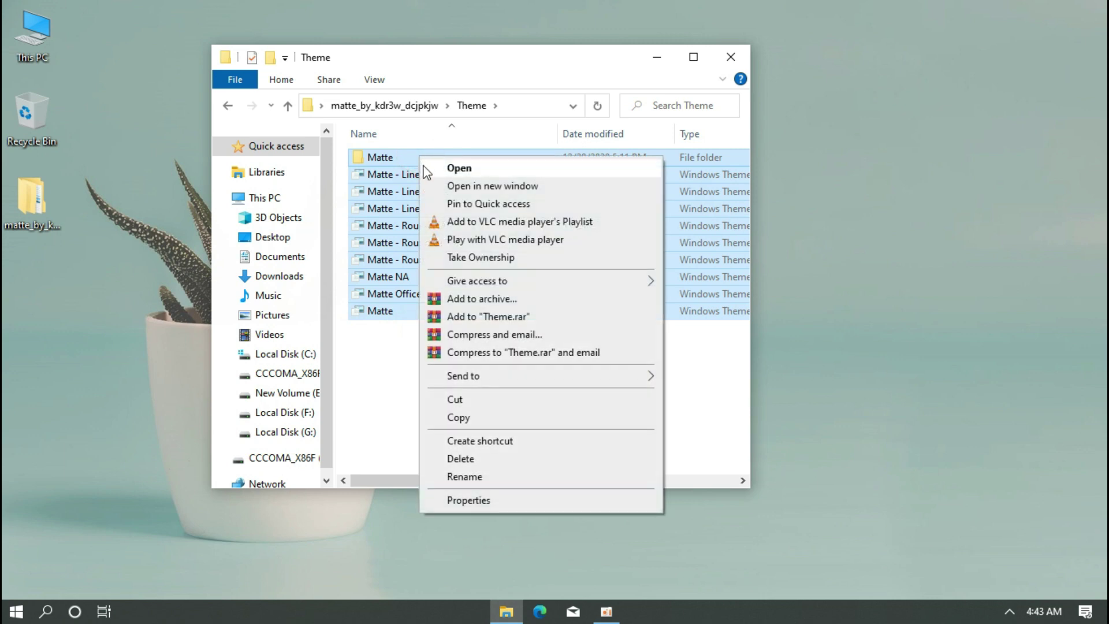
left_click(454, 400)
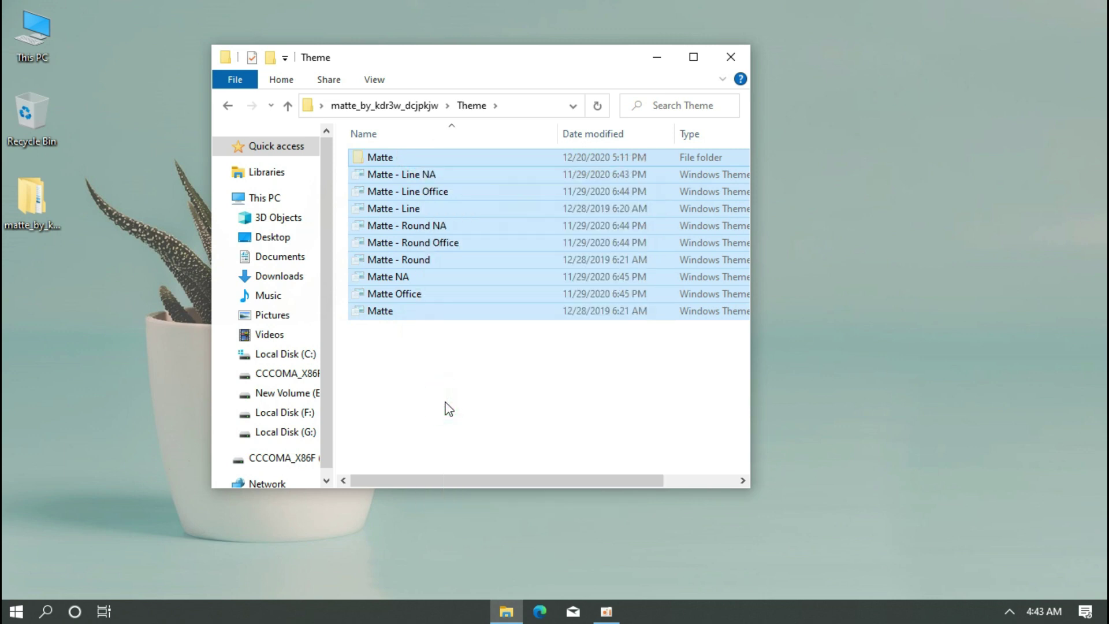
Go to the C:\Windows\Resources\Themes folder.
left_click(268, 200)
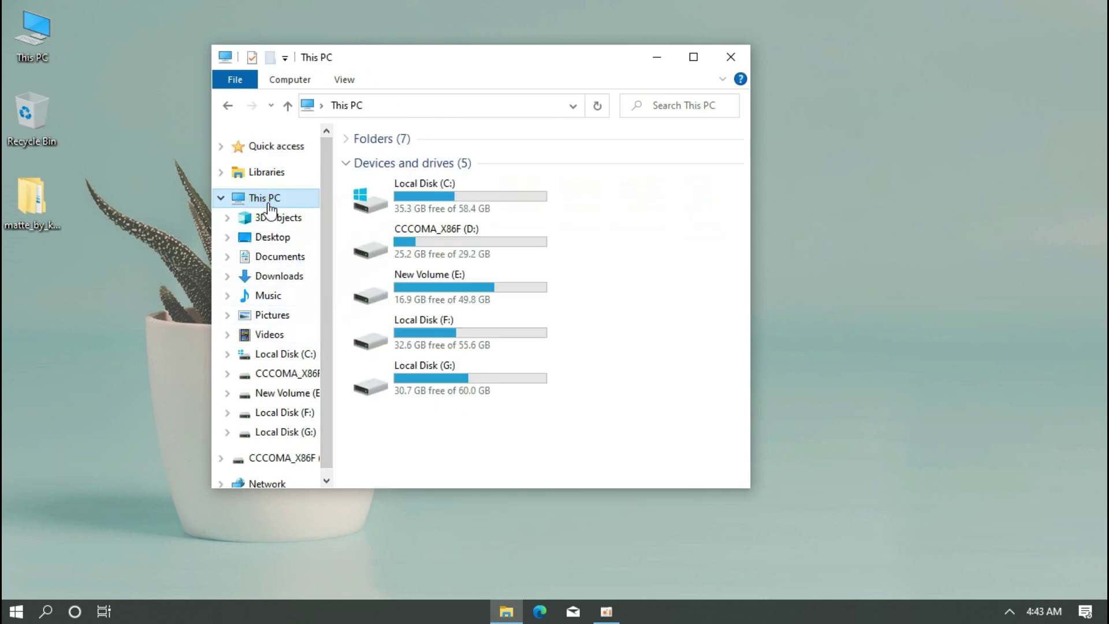
left_click(430, 198)
double_click(431, 198)
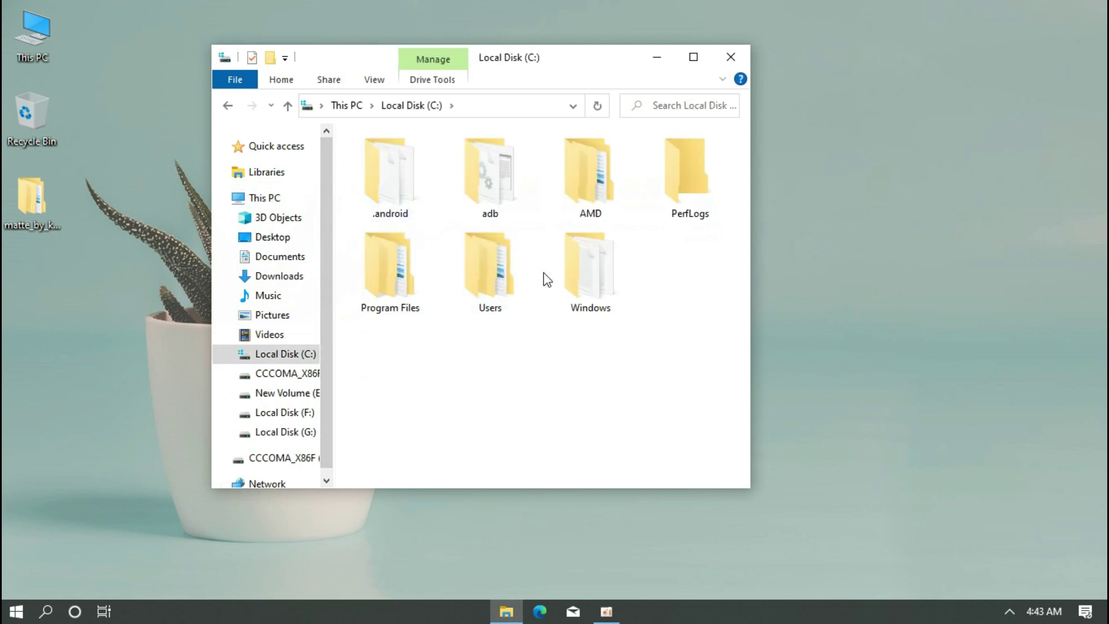
left_click(572, 279)
double_click(572, 279)
scroll(483, 277, "down", 6)
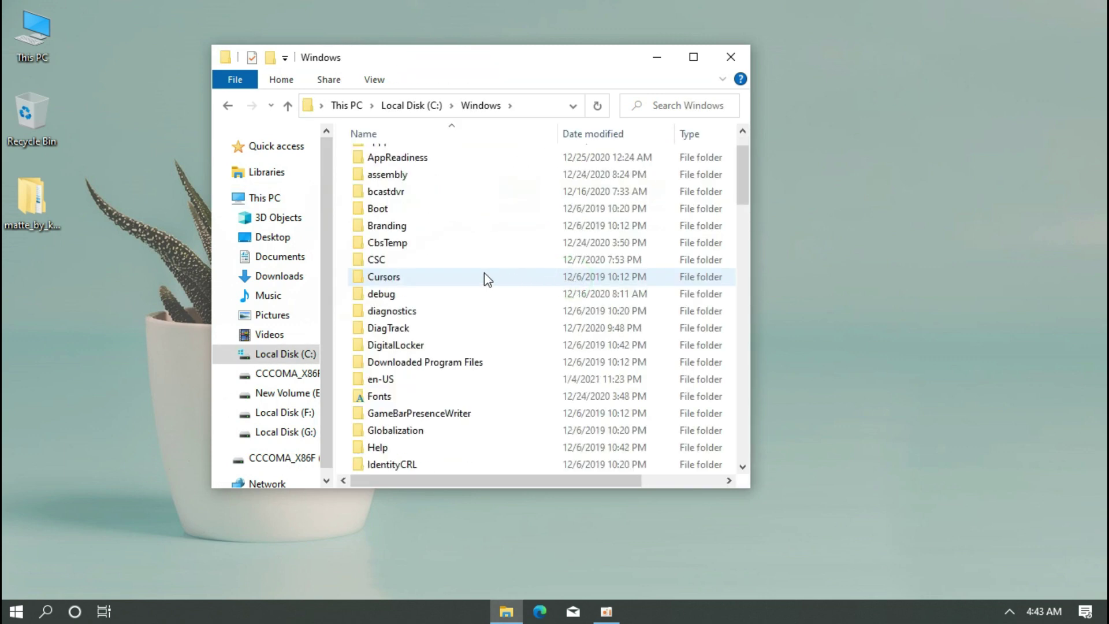
scroll(484, 279, "down", 6)
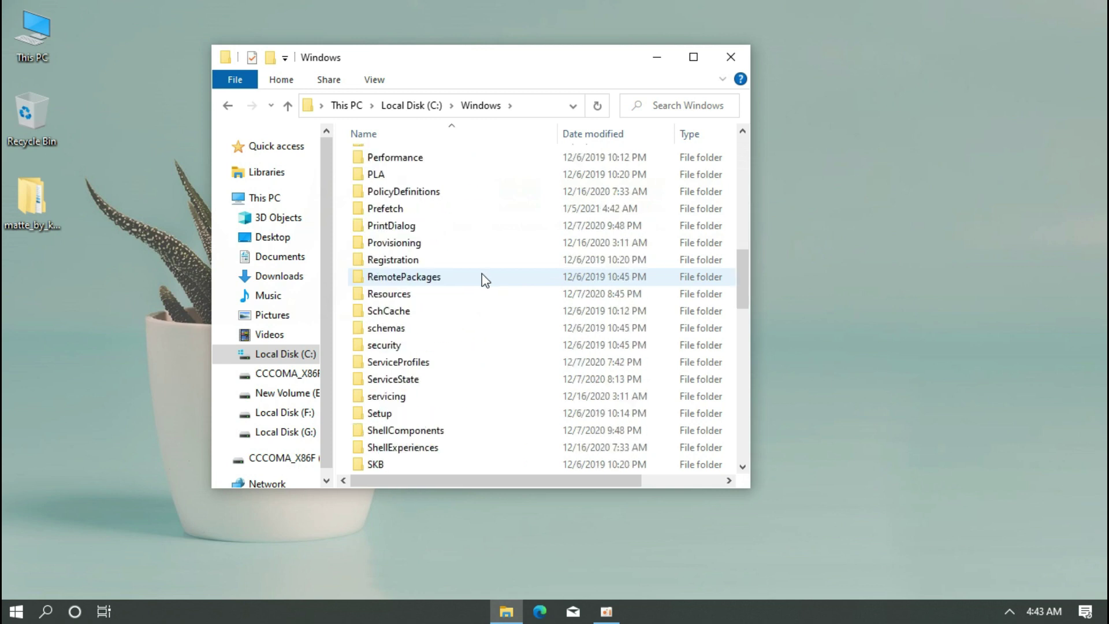
left_click(398, 297)
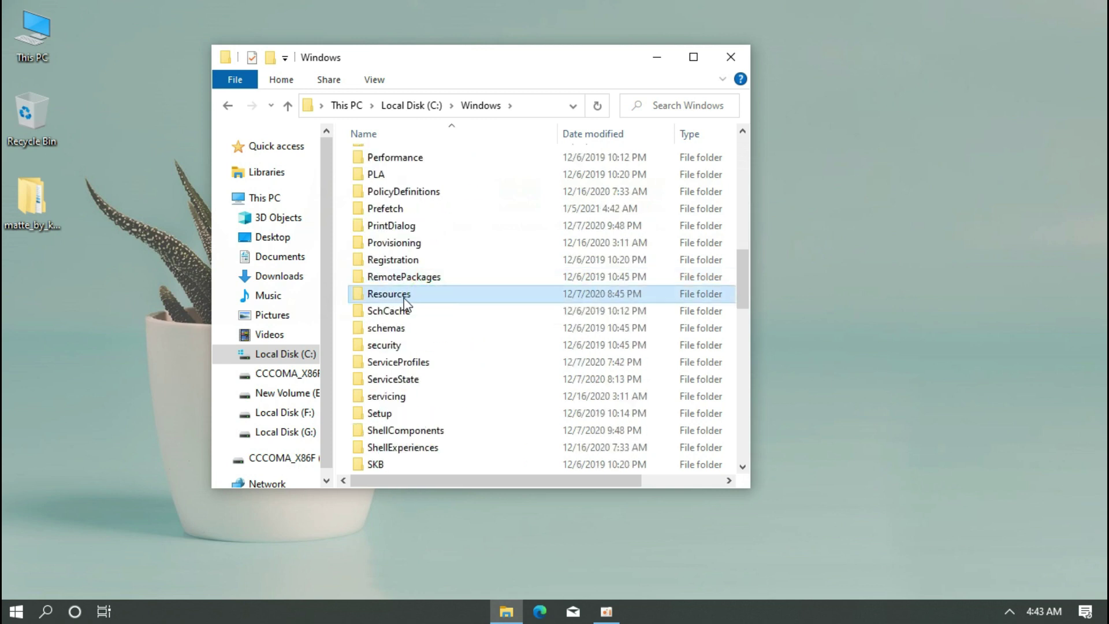
double_click(418, 297)
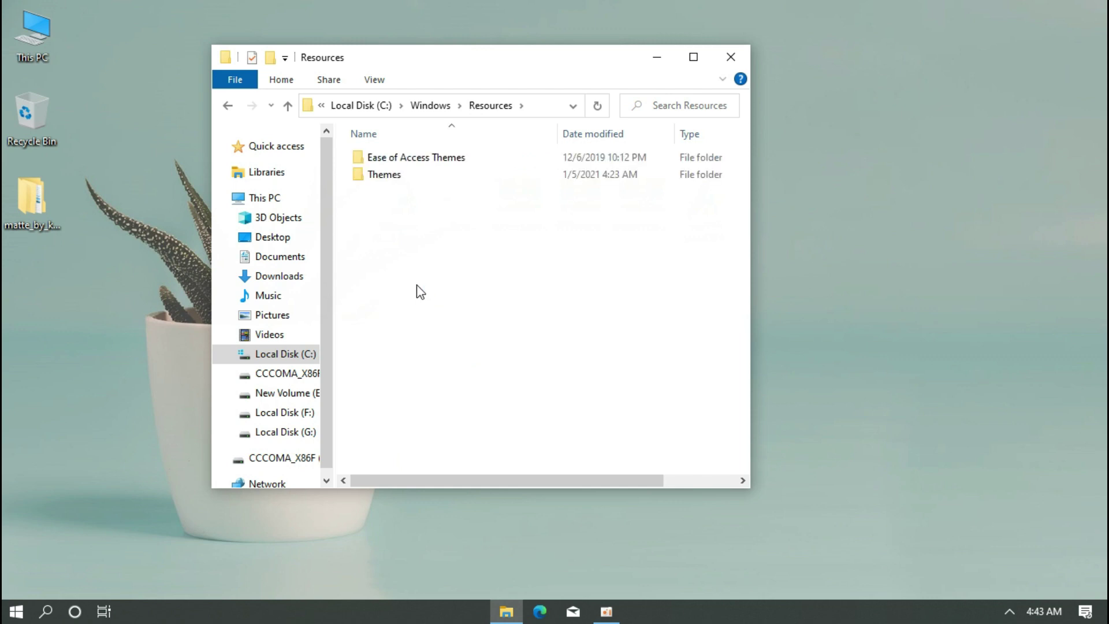
double_click(412, 172)
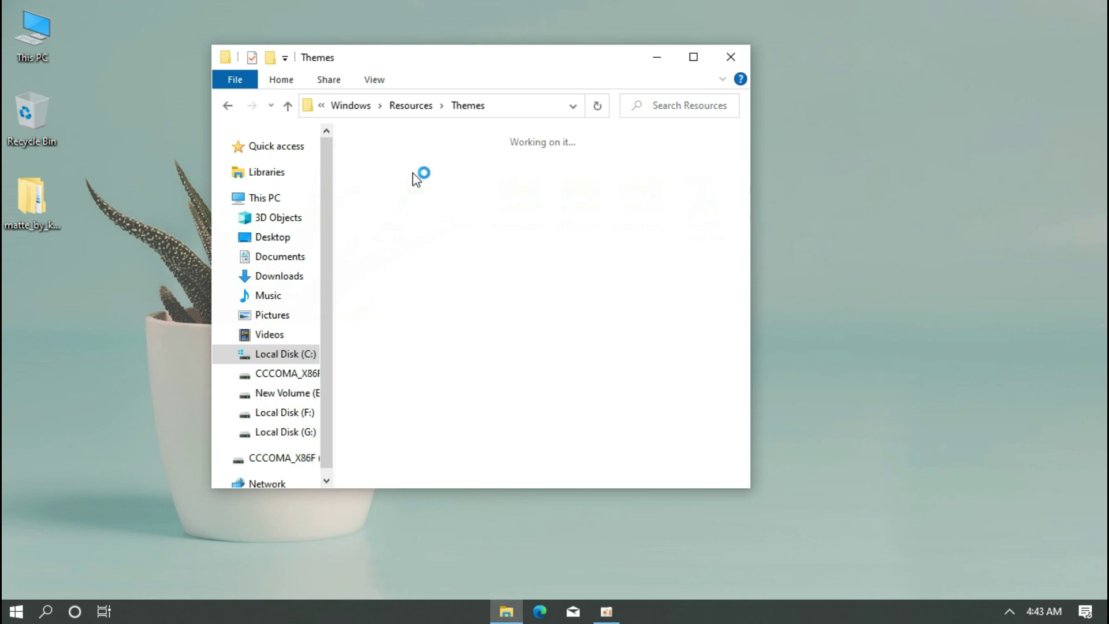
Paste the cut Matte theme items into the Themes folder with administrator permission and close the window.
right_click(439, 220)
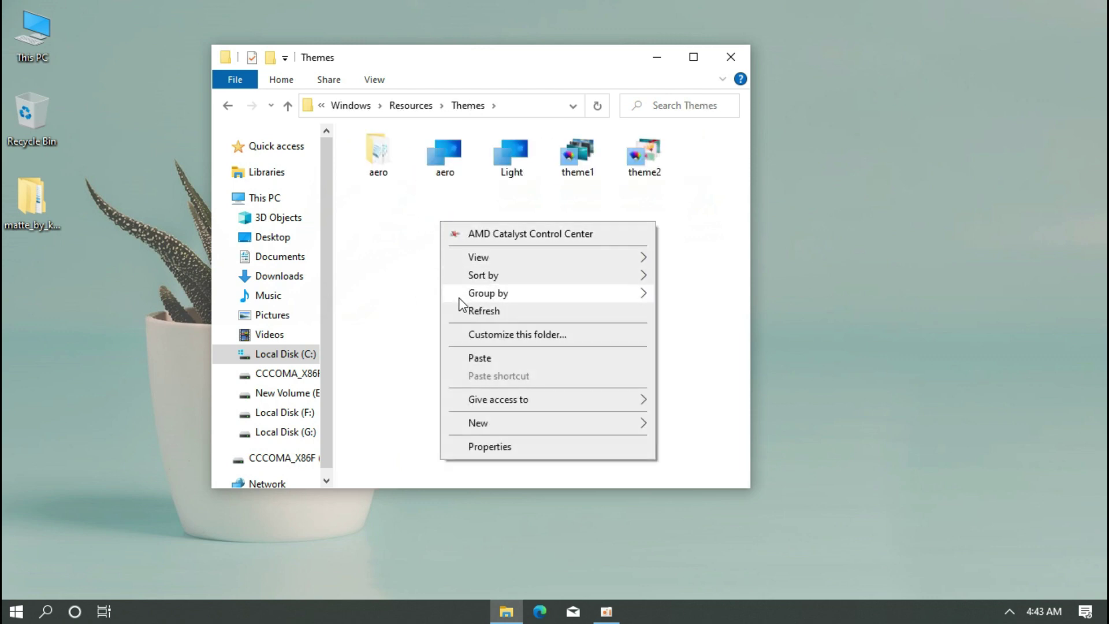
left_click(469, 358)
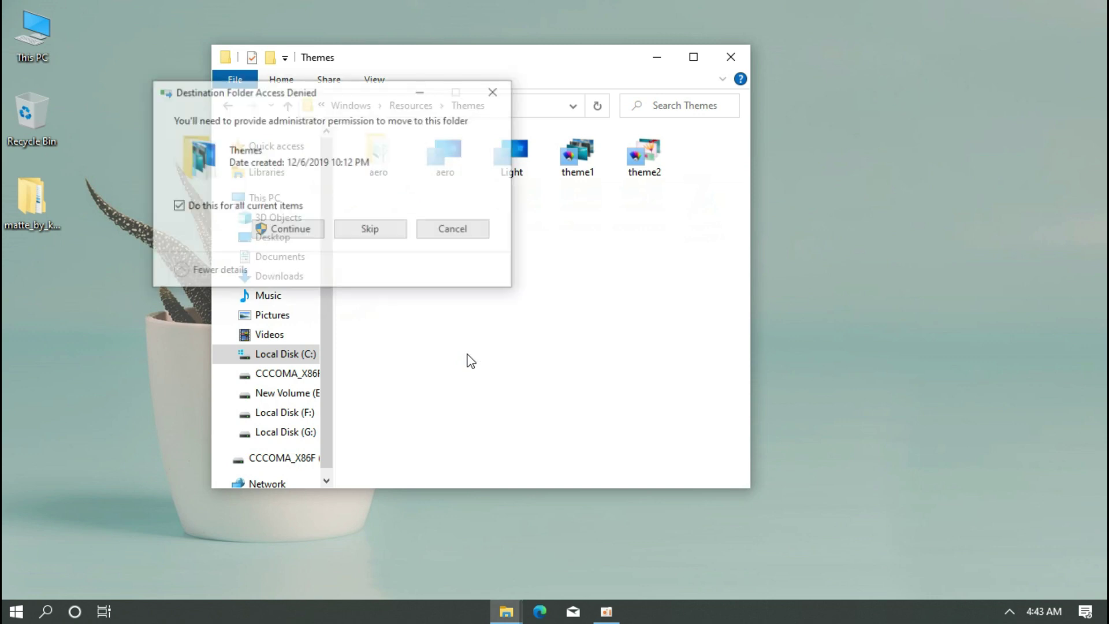
left_click(302, 233)
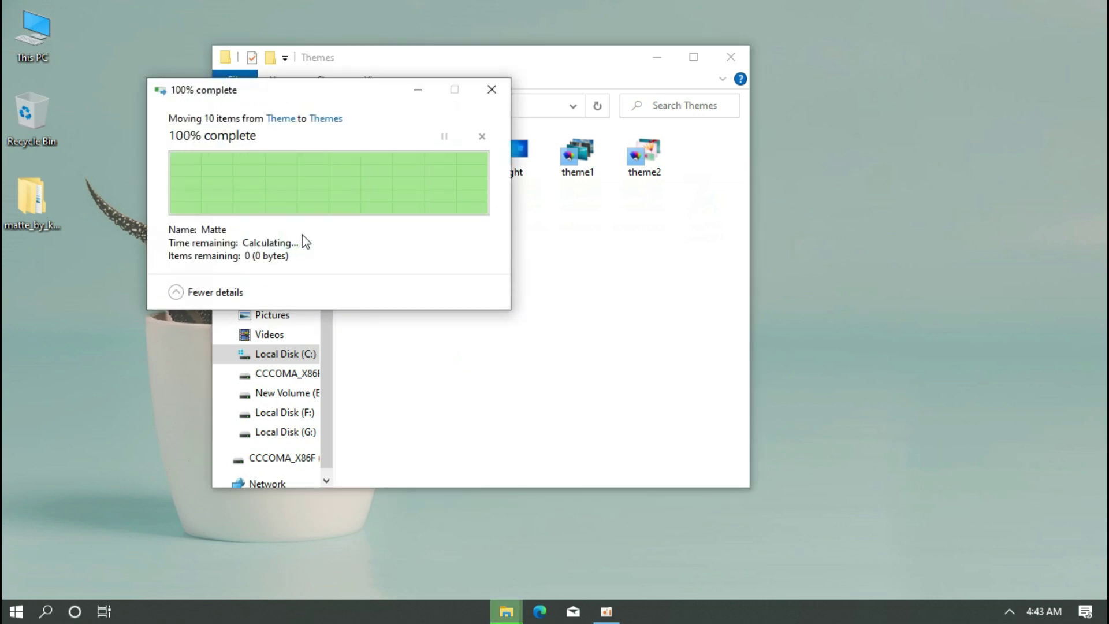
left_click(731, 57)
Apply the Matte - Round theme in the desktop's personalization settings and close Settings.
right_click(734, 56)
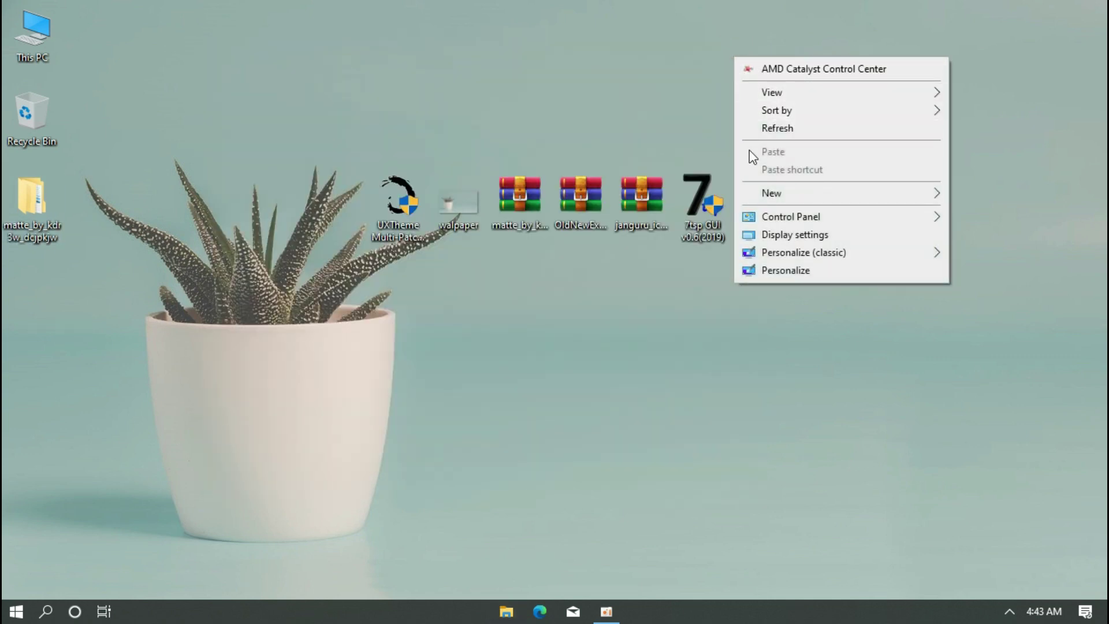
left_click(751, 271)
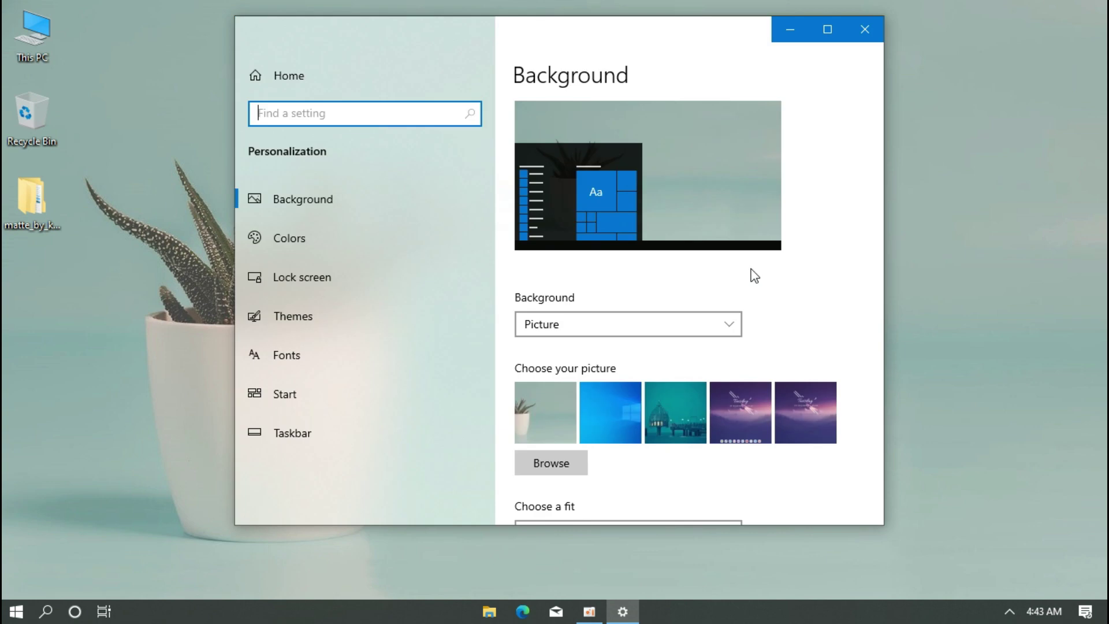
left_click(402, 320)
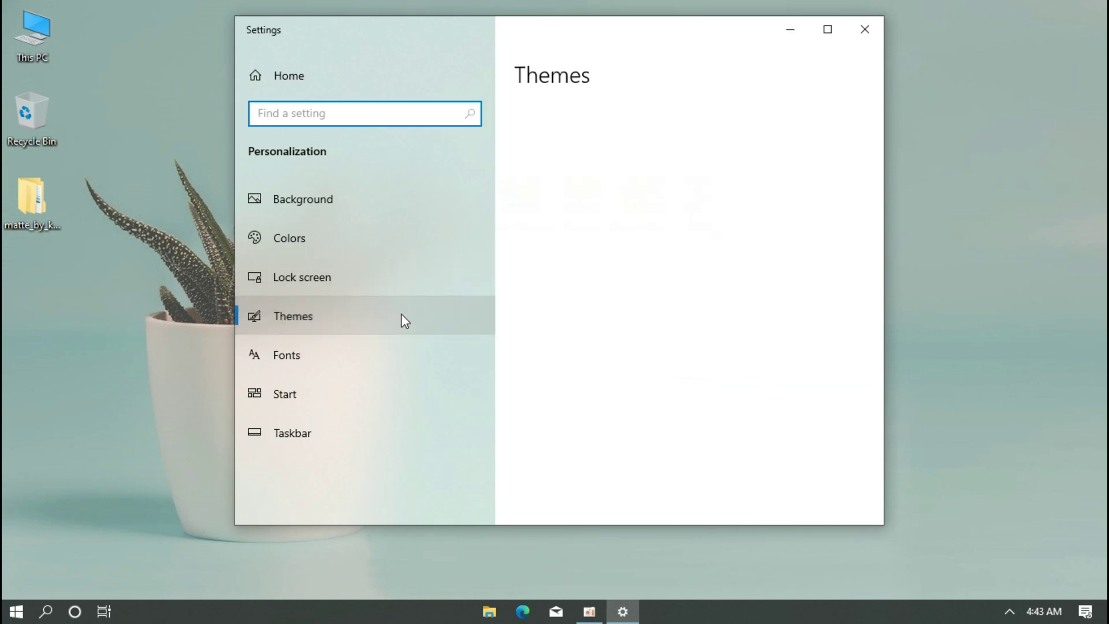
scroll(559, 292, "down", 10)
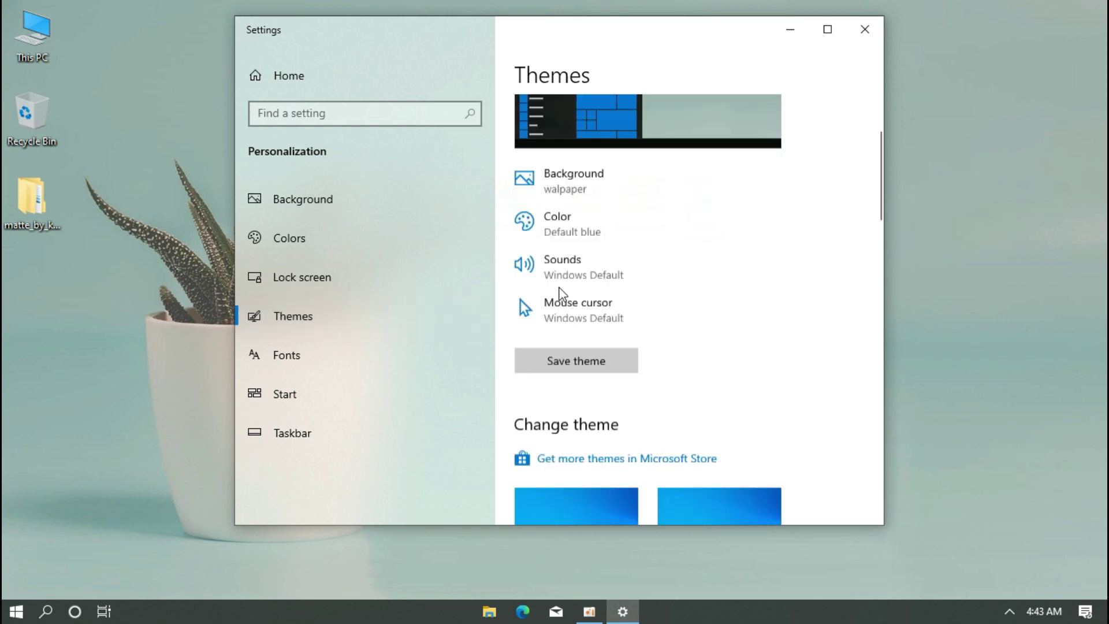
scroll(563, 295, "down", 7)
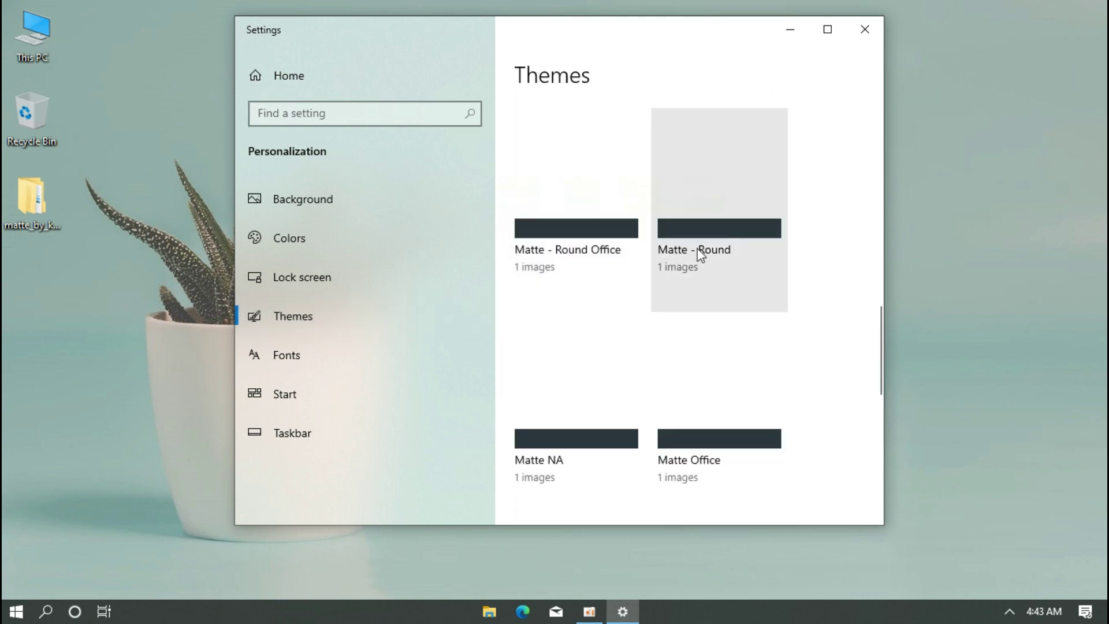
scroll(691, 259, "down", 2)
scroll(692, 258, "up", 2)
left_click(696, 254)
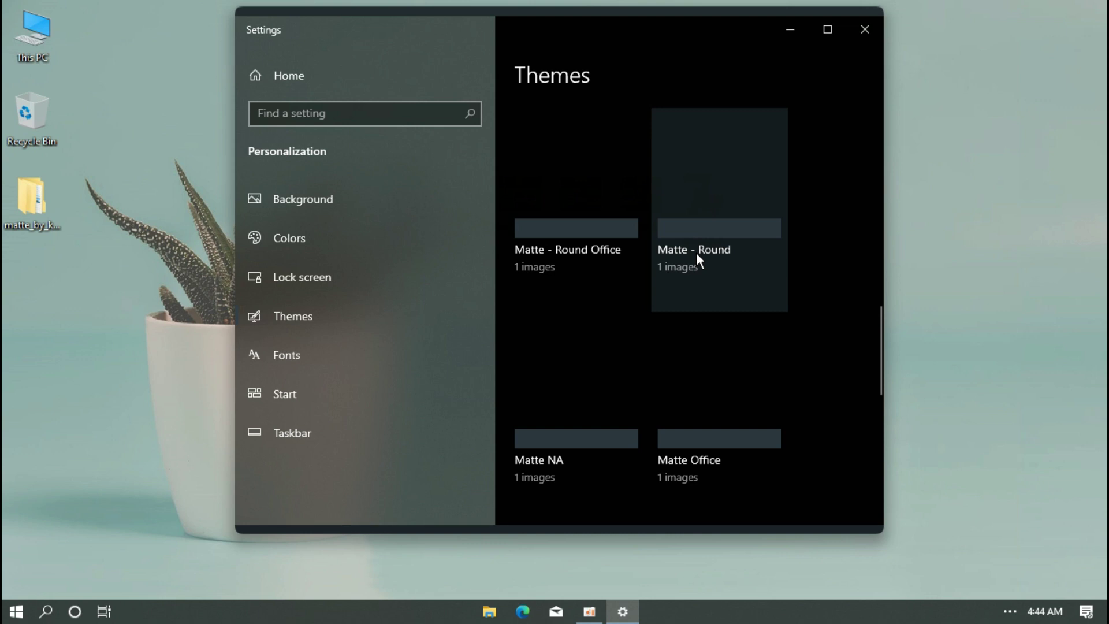
left_click(864, 29)
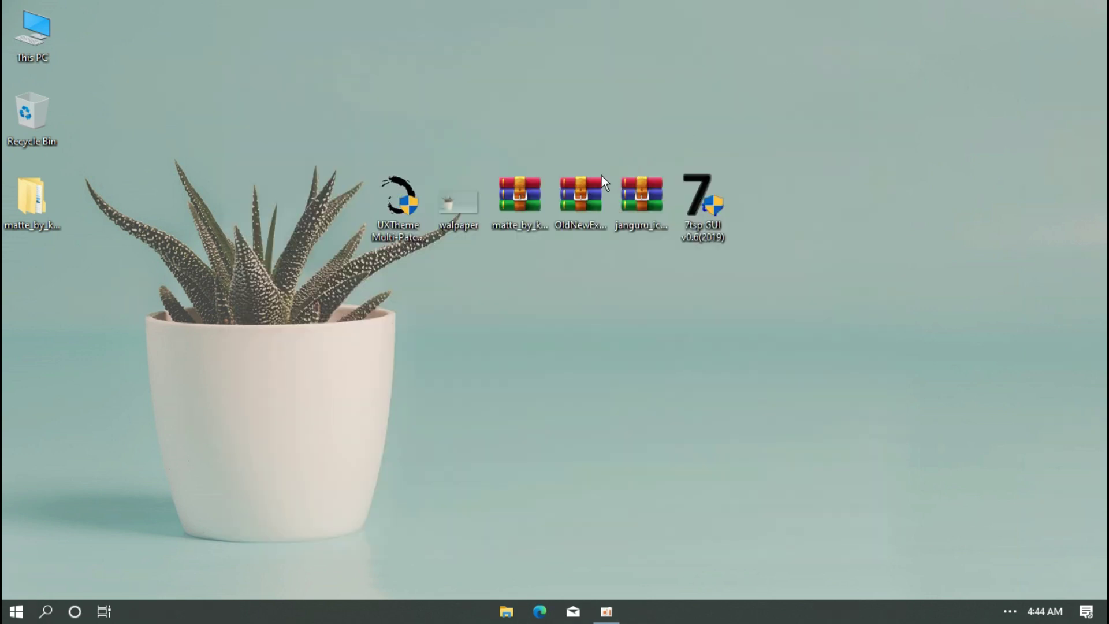
Extract the OldNewExplorer archive to a folder of the same name on the desktop.
right_click(580, 195)
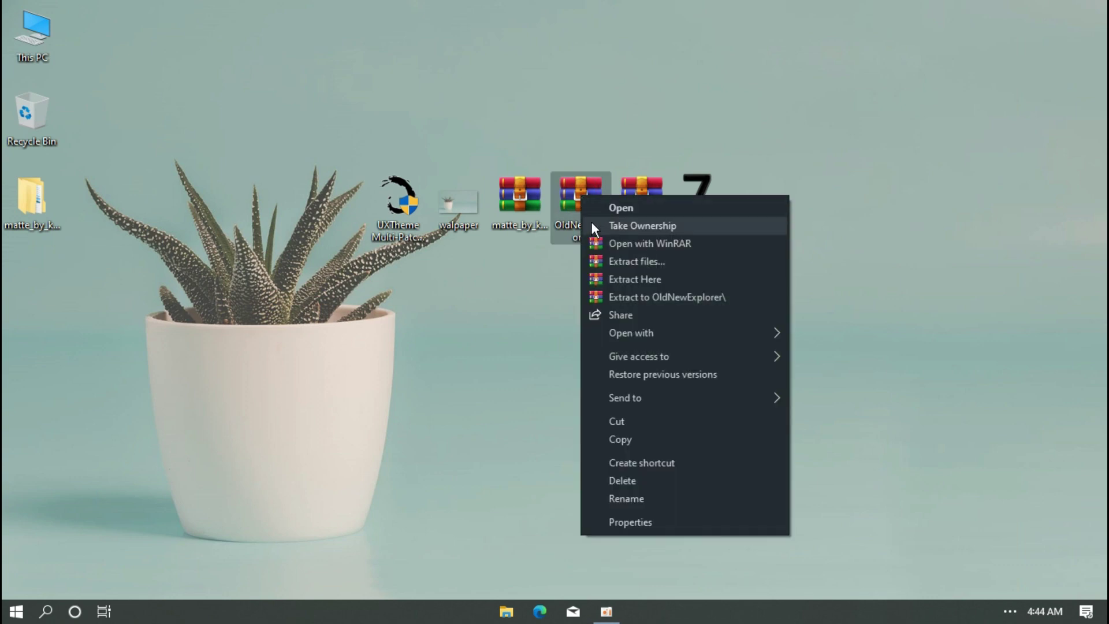
left_click(602, 261)
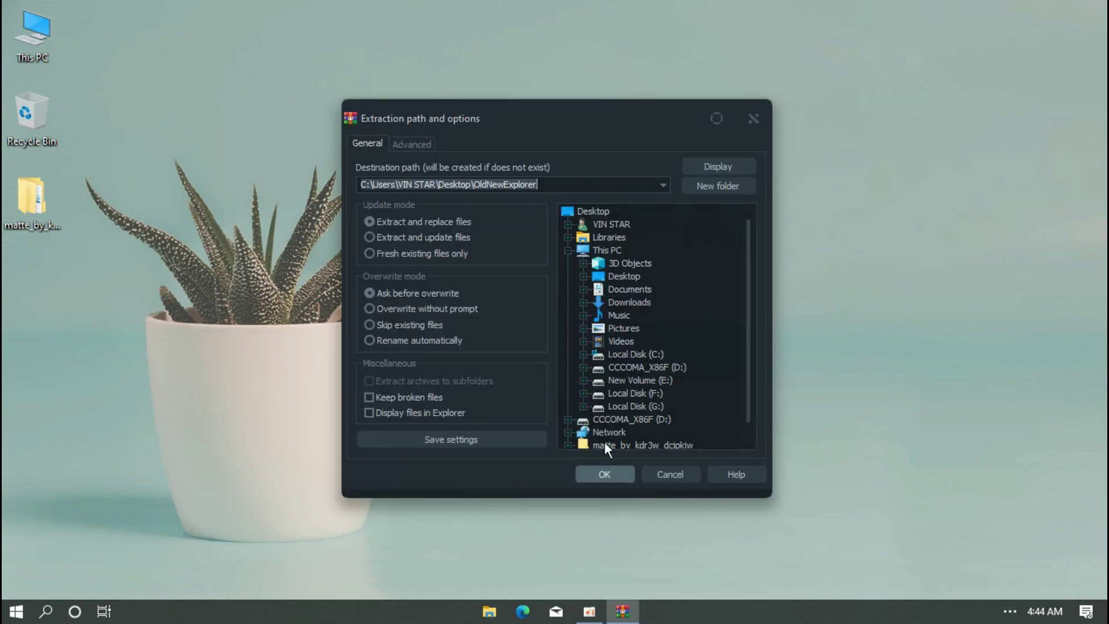
left_click(604, 473)
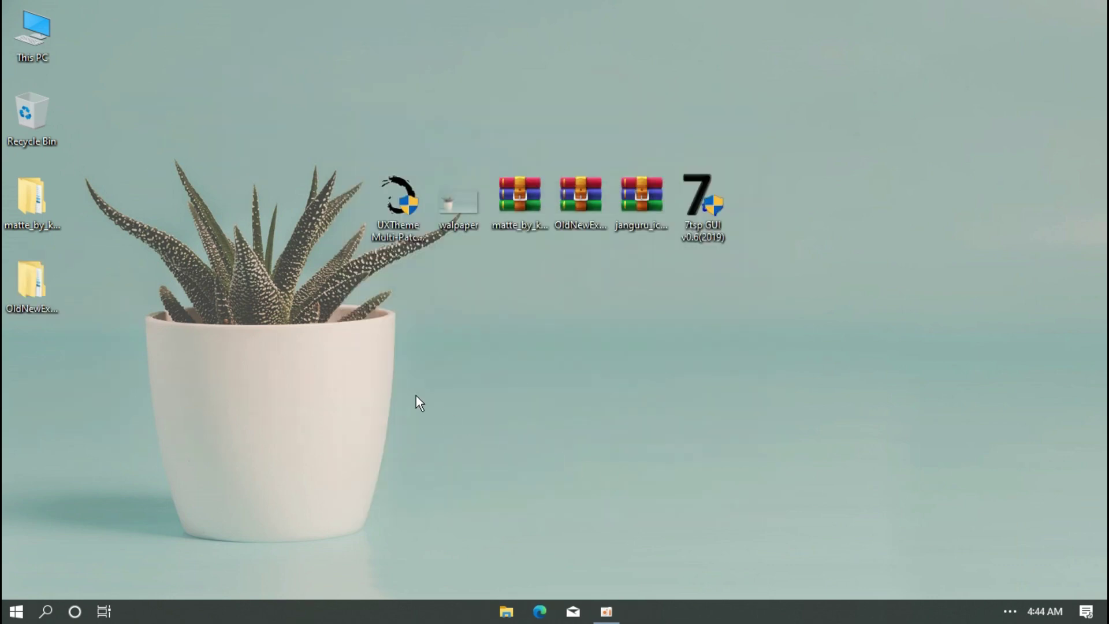
Run OldNewExplorerCfg from the inner OldNewExplorer folder of the extracted files.
double_click(49, 293)
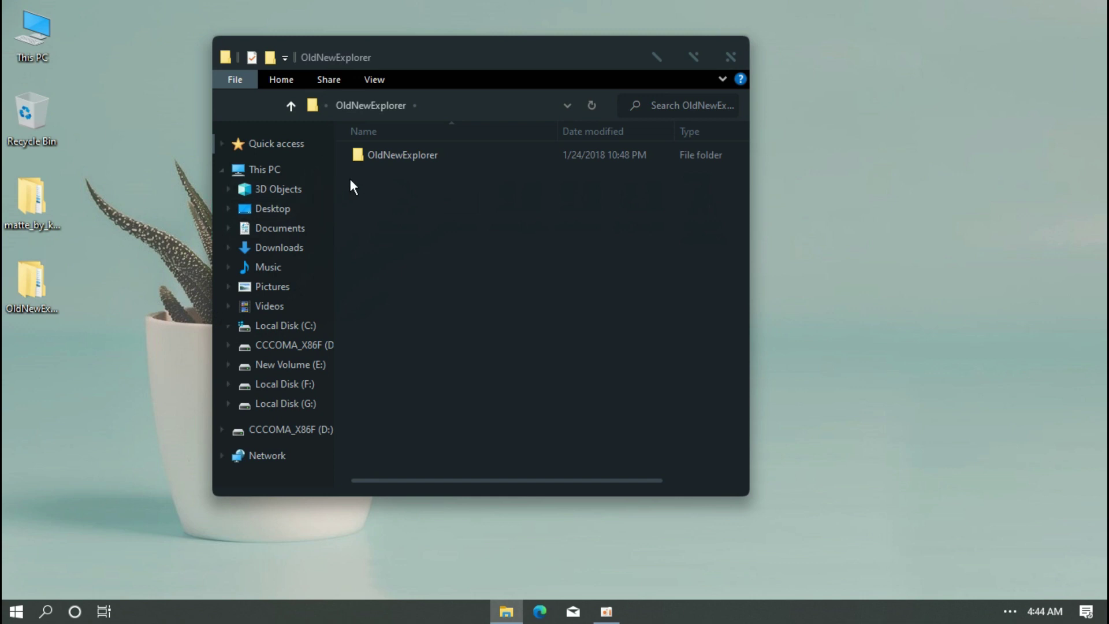
double_click(394, 156)
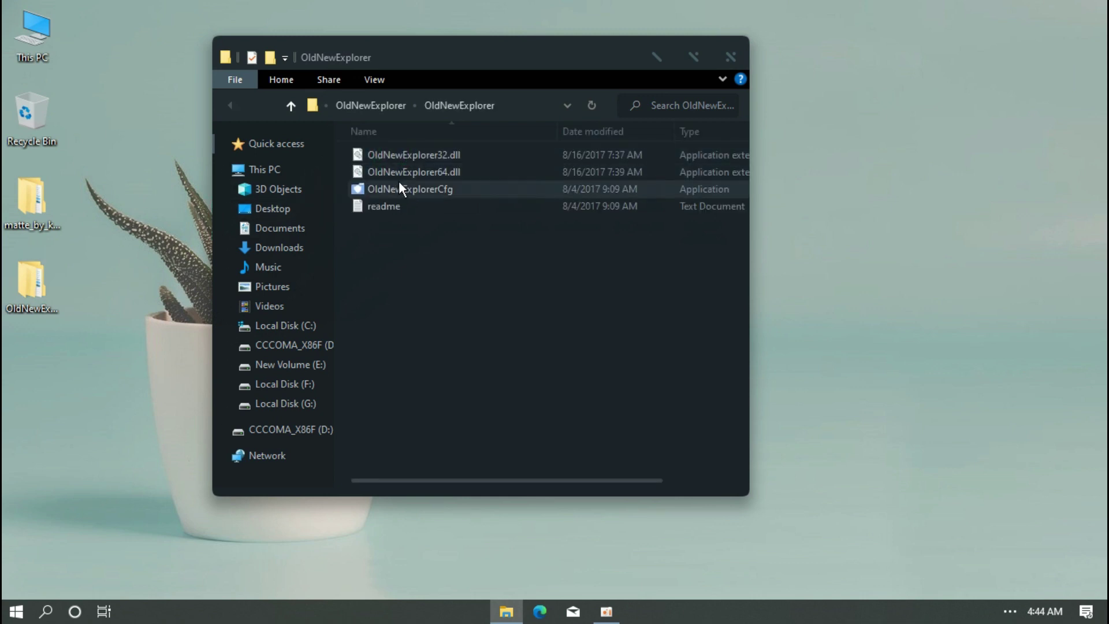
left_click(401, 188)
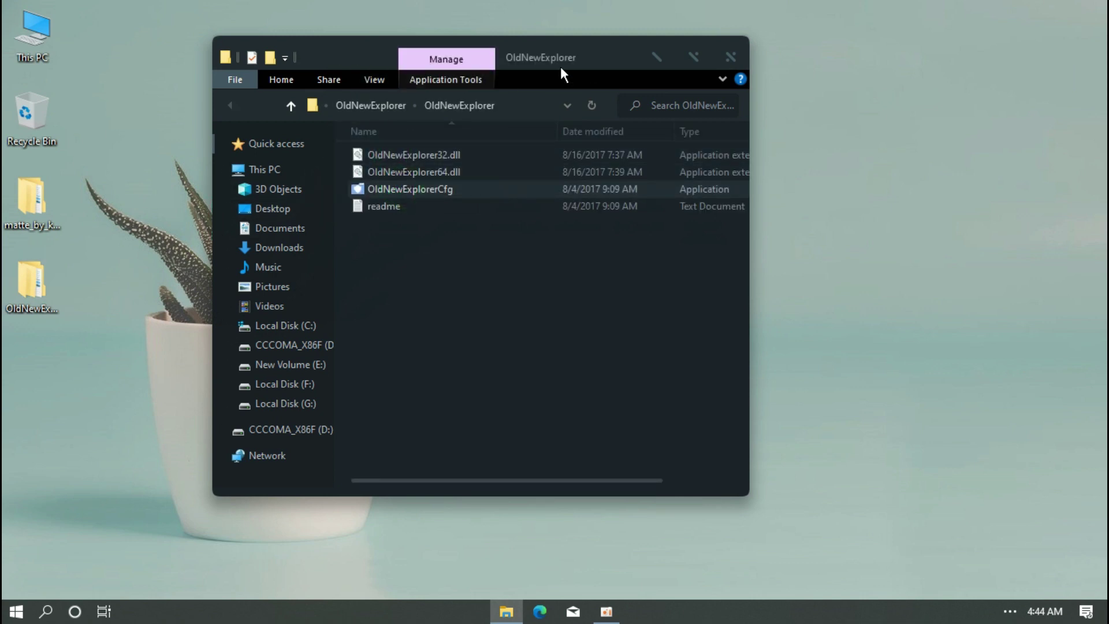
double_click(440, 188)
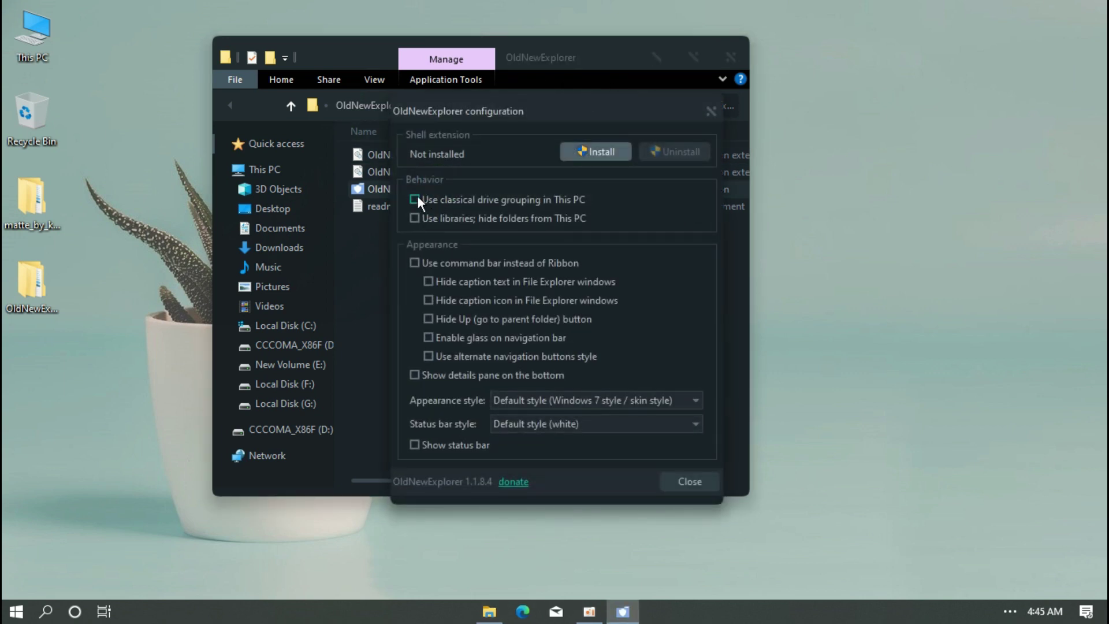
Enable classical drive grouping, libraries and the command bar, hide caption text, caption icon and Up button, then install the shell extension and close both windows.
left_click(415, 199)
left_click(416, 261)
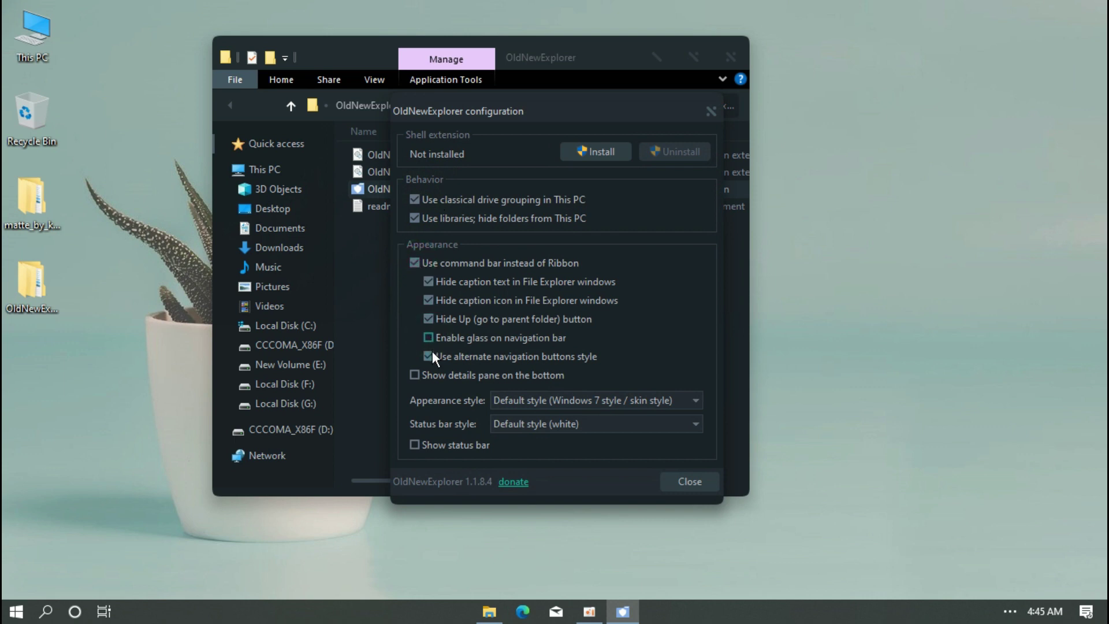
left_click(584, 158)
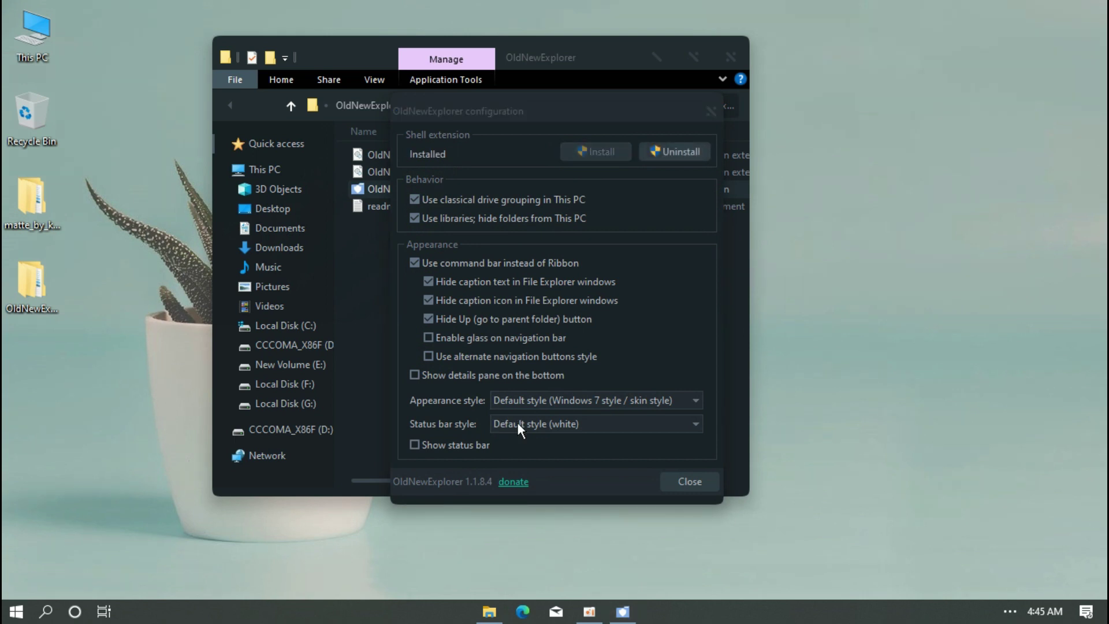
left_click(688, 481)
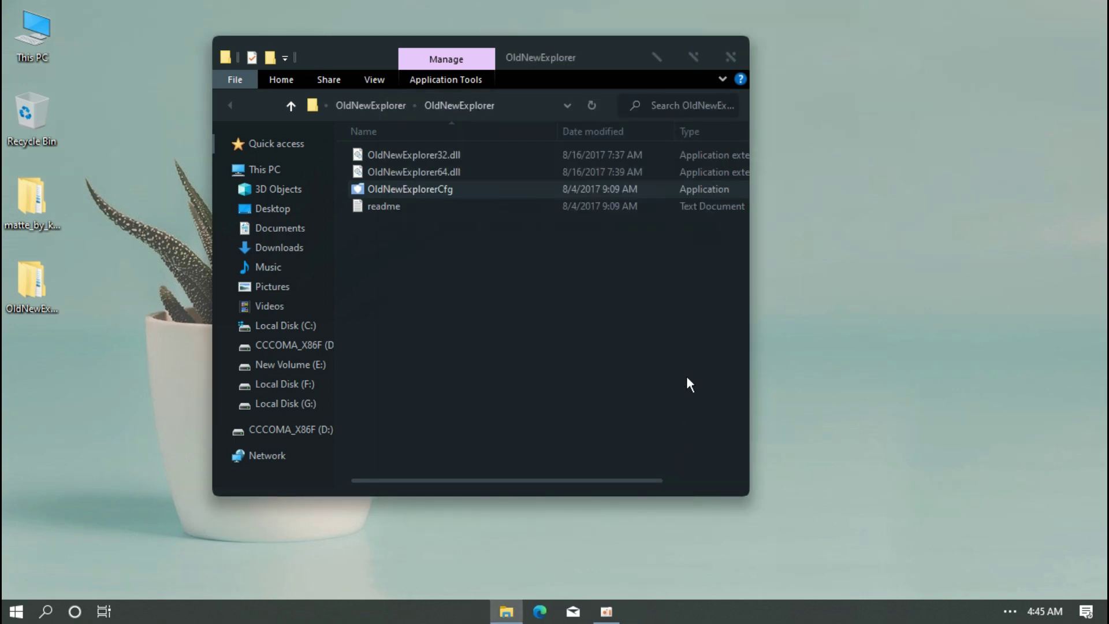
left_click(730, 57)
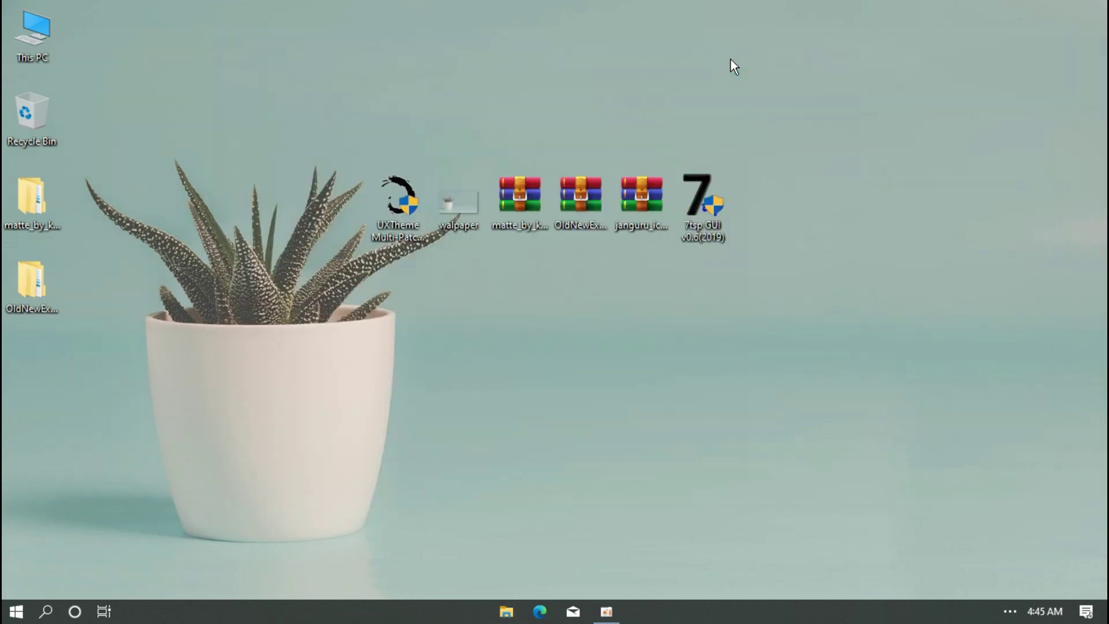
Open This PC to check the restyled File Explorer window, then close it.
double_click(50, 35)
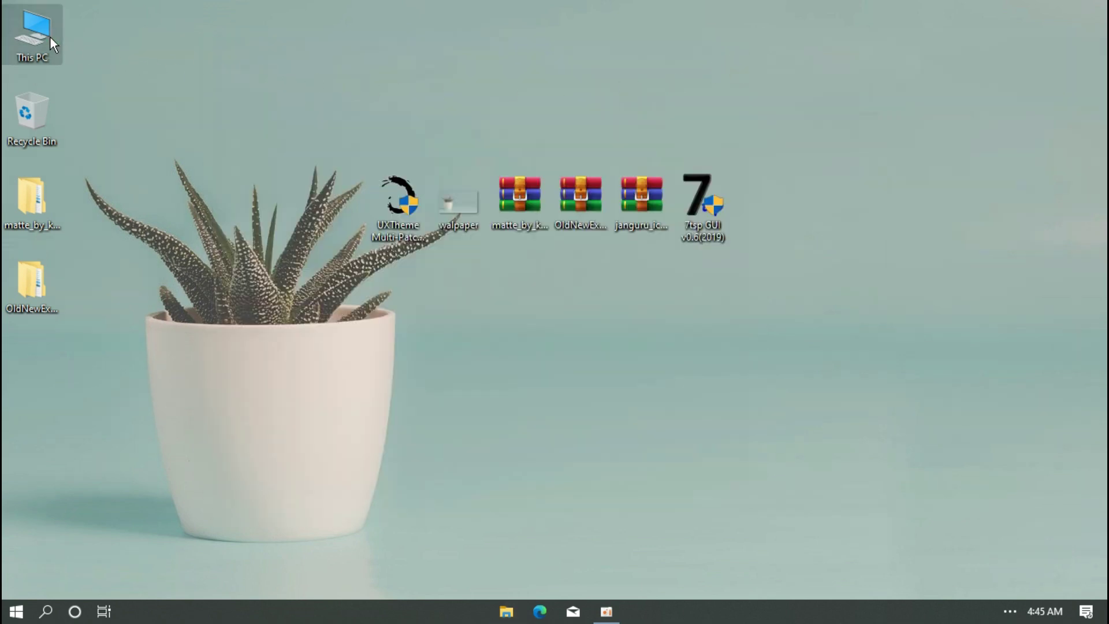
left_click_drag(317, 54, 400, 64)
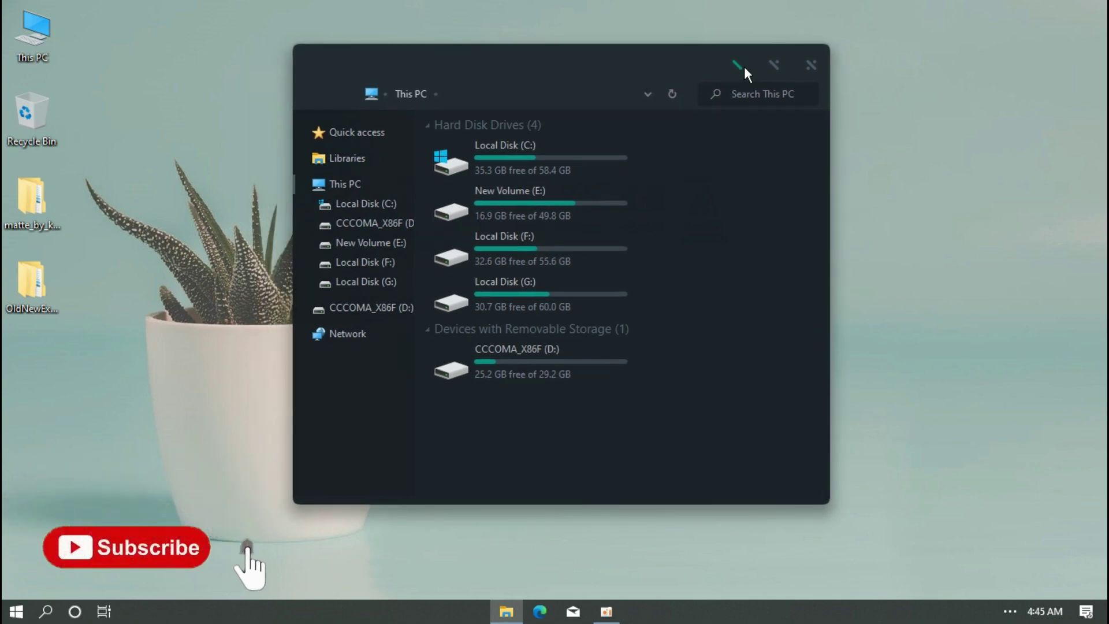
left_click(808, 65)
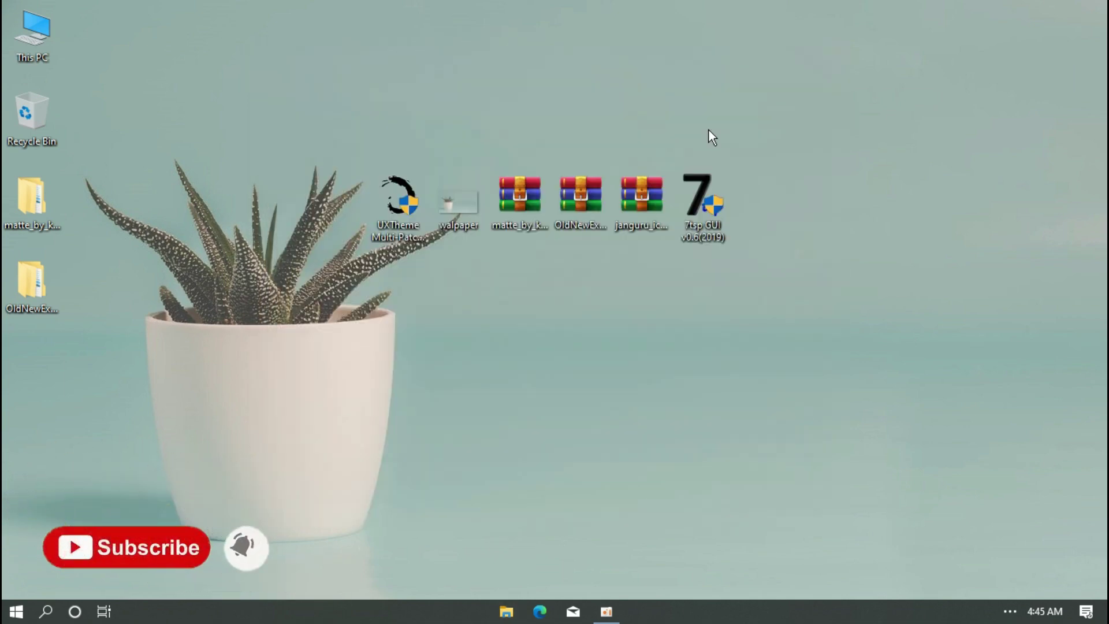
Extract the janguru_icons_by_niivu_dd1bryr archive to a folder of the same name on the desktop.
right_click(651, 186)
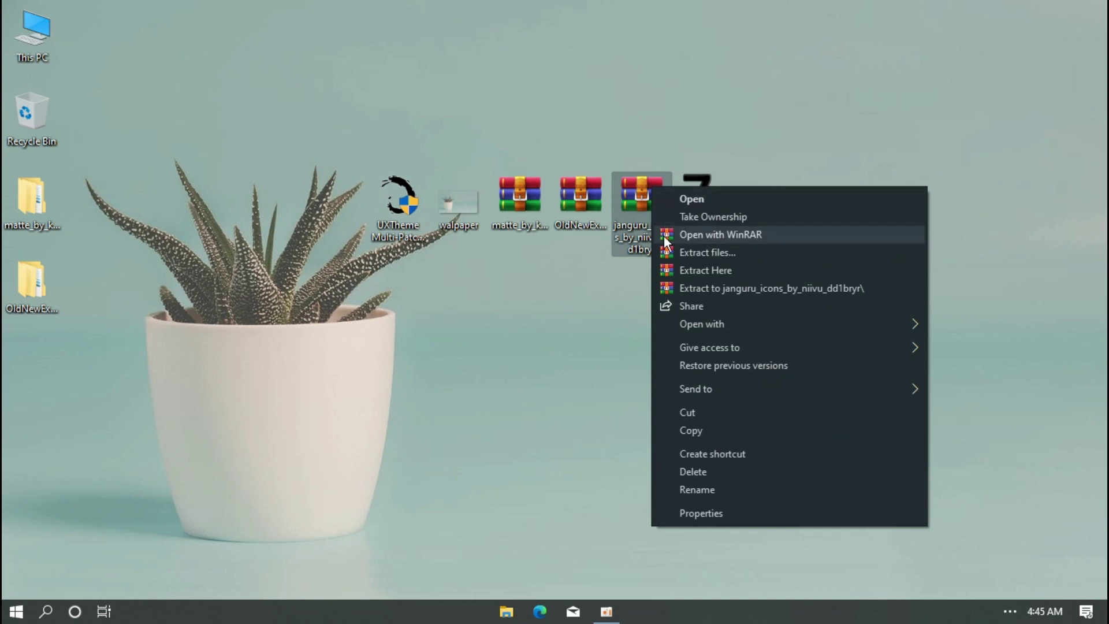
left_click(670, 251)
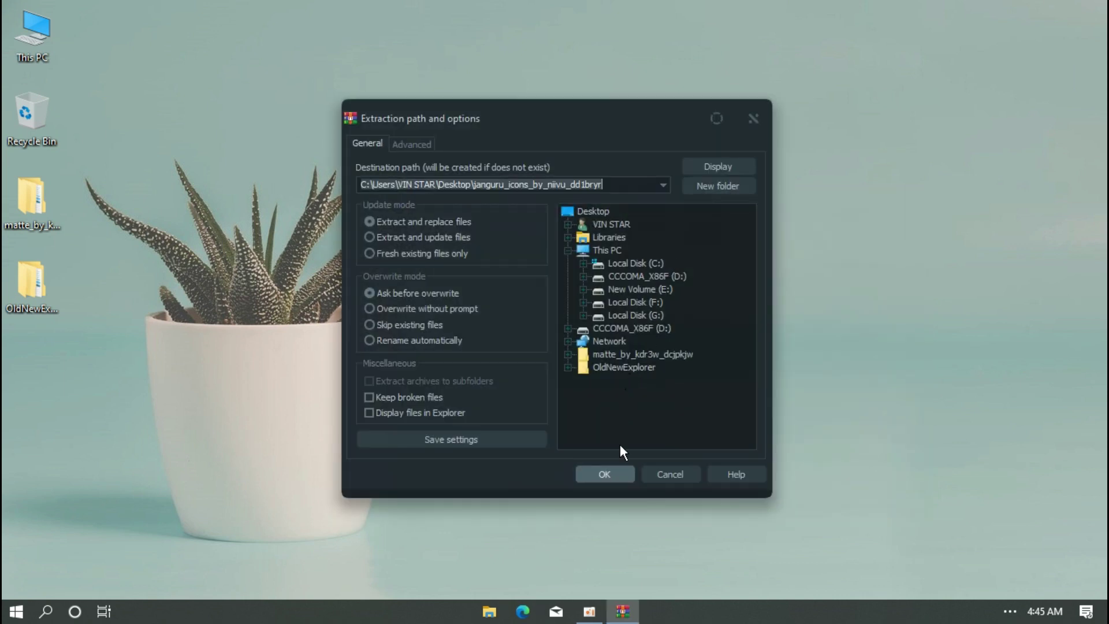
left_click(615, 470)
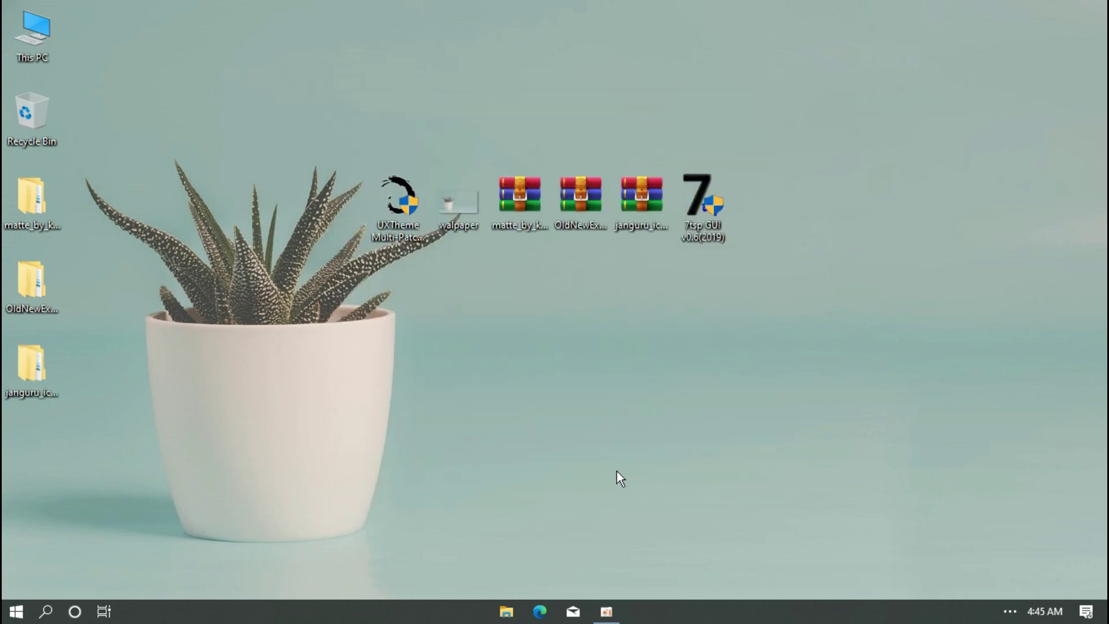
In the extracted janguru Icon Theme UPDATED folder, rename 7tsp janguru bluegrey.7z.remove to 7tsp janguru bluegrey.7z and close the window.
double_click(42, 373)
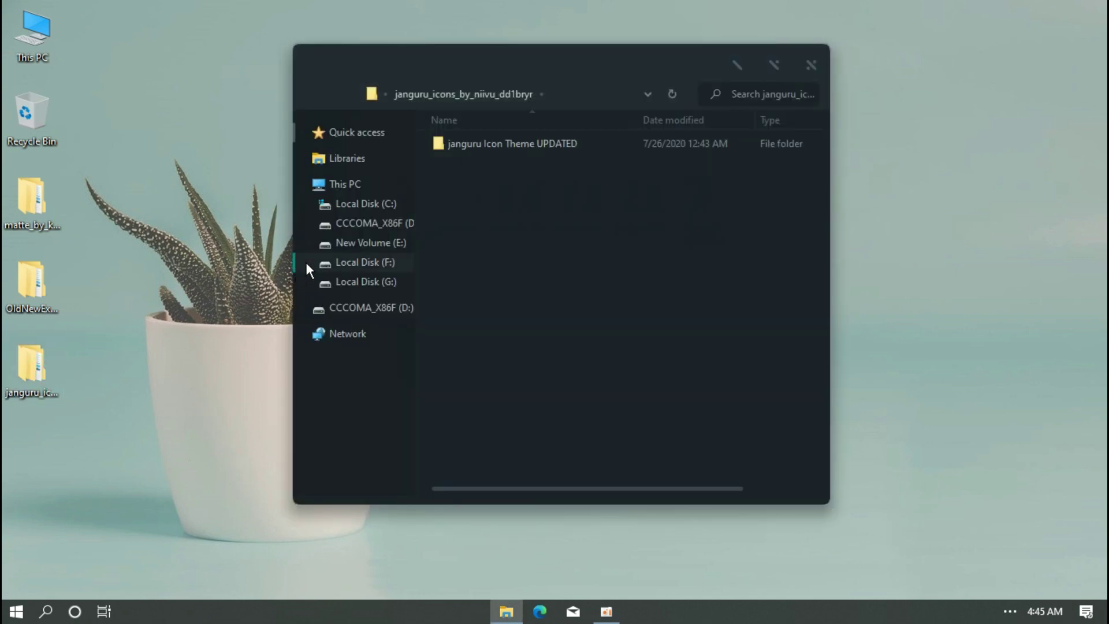
double_click(487, 147)
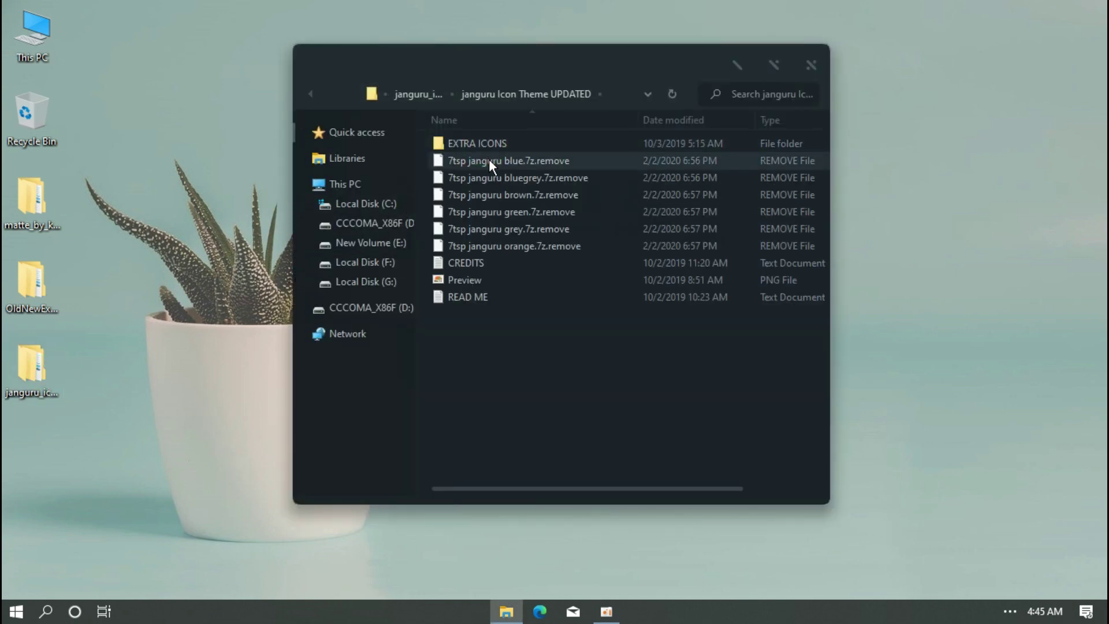
left_click(496, 171)
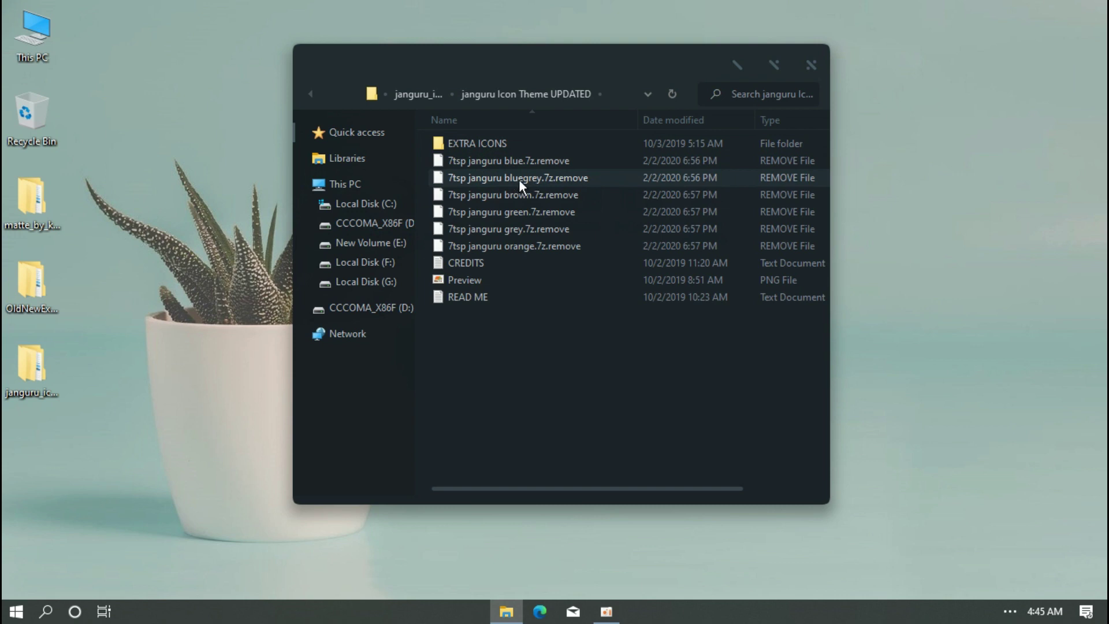
left_click(581, 178)
left_click(597, 179)
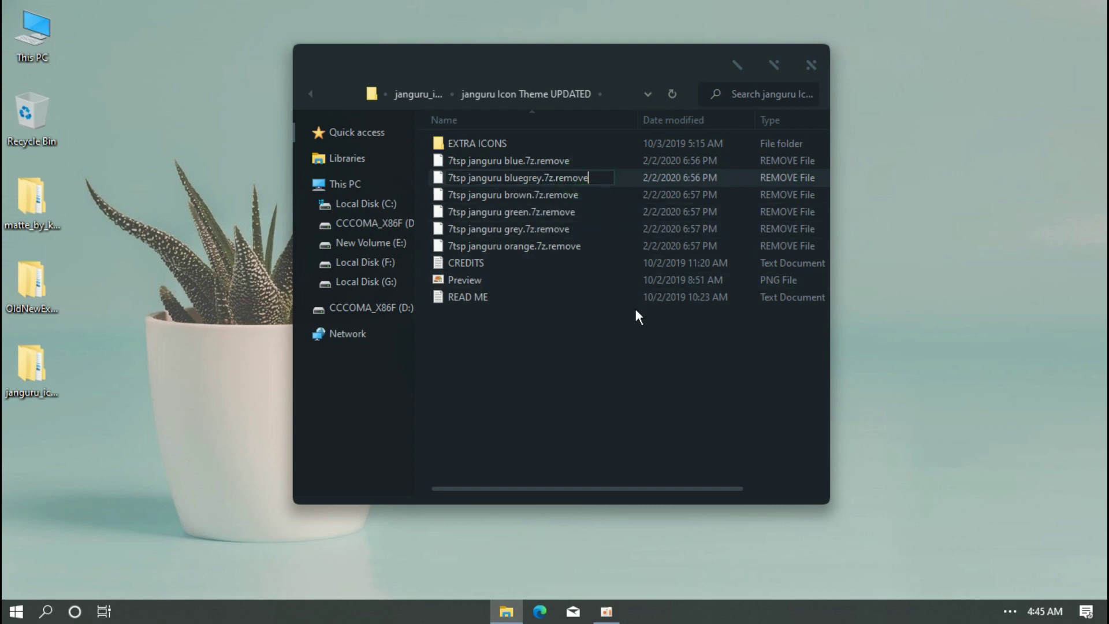
key("BackSpace")
key("BackSpace")
key("BackSpace")
key("BackSpace")
key("BackSpace")
key("BackSpace")
key("BackSpace")
key("Return")
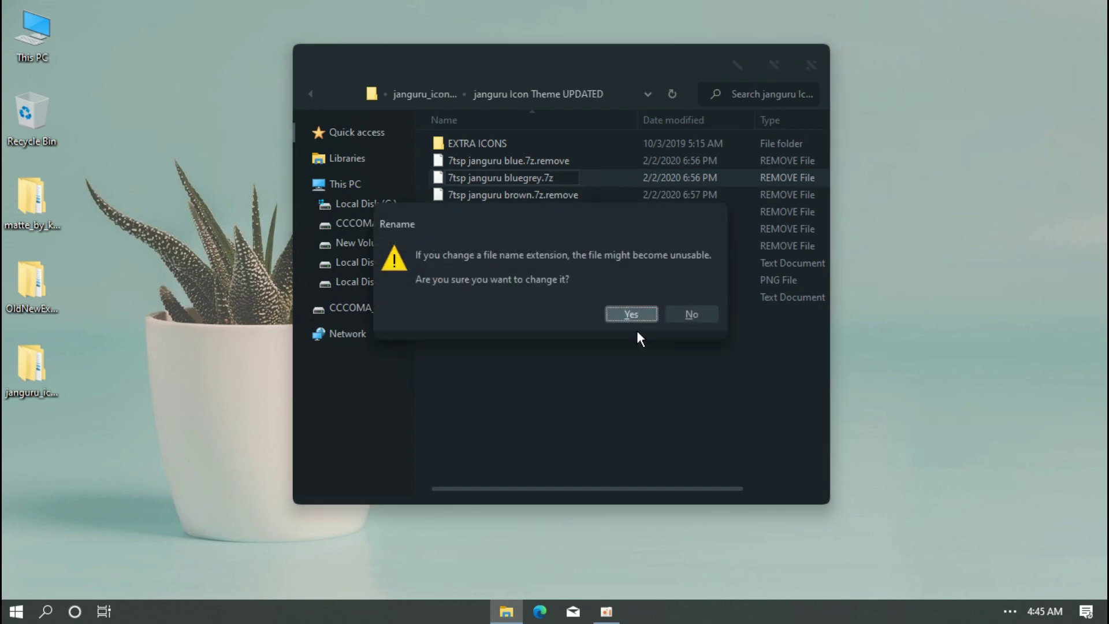
left_click(631, 314)
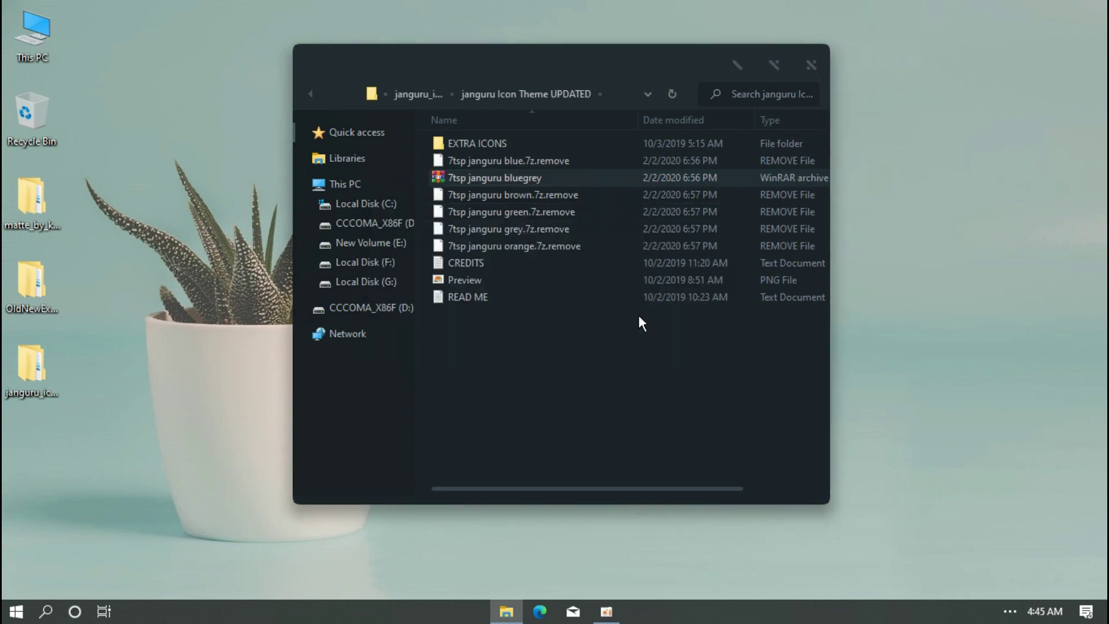
left_click(806, 66)
Run 7tsp GUI v0.6(2019), add the 7tsp janguru bluegrey pack as a custom pack and patch the system with it, including a restore point.
double_click(702, 183)
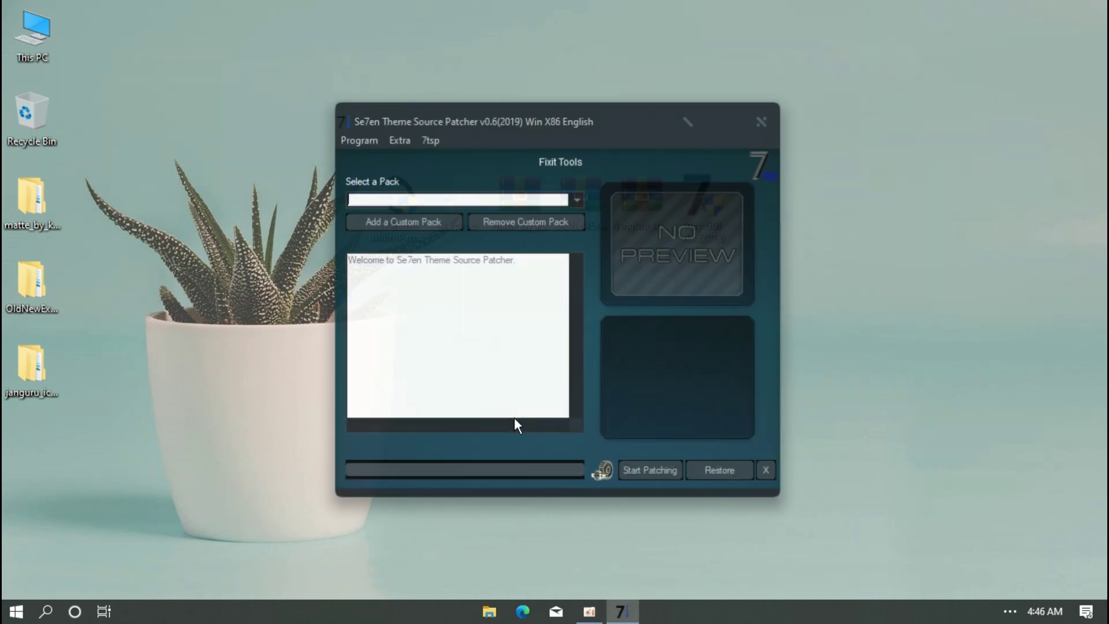
left_click(439, 226)
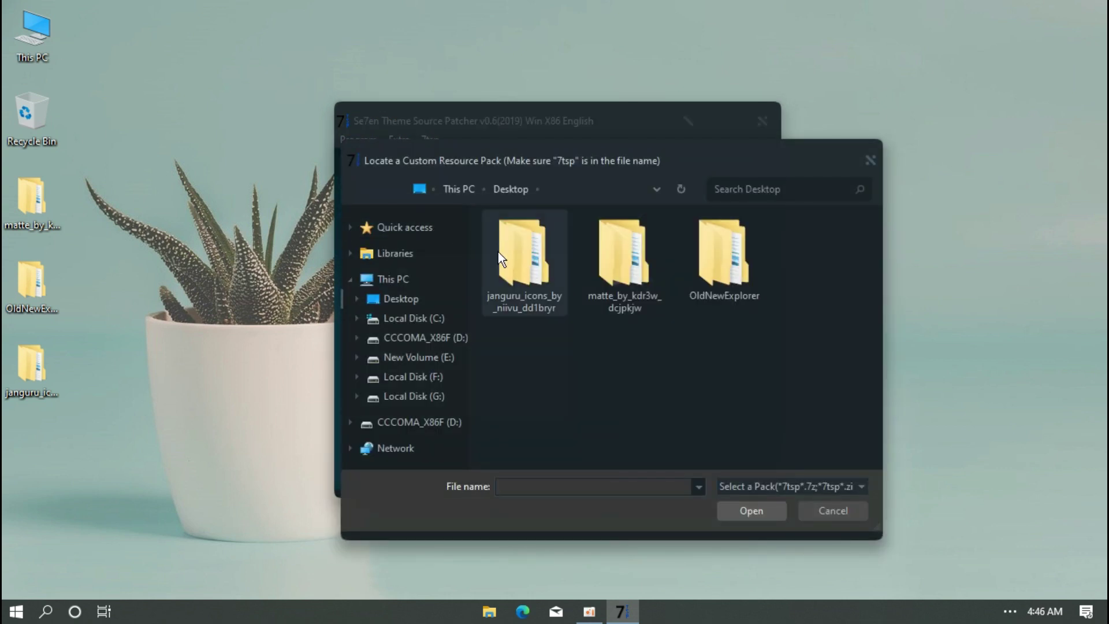
left_click(512, 258)
double_click(522, 268)
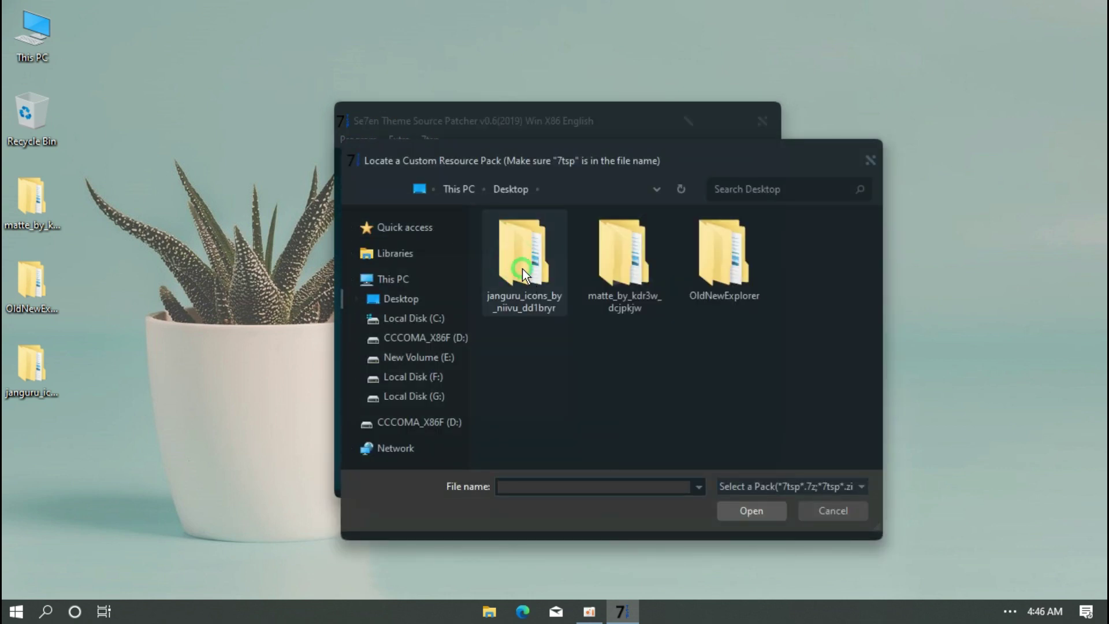
left_click(525, 240)
double_click(525, 240)
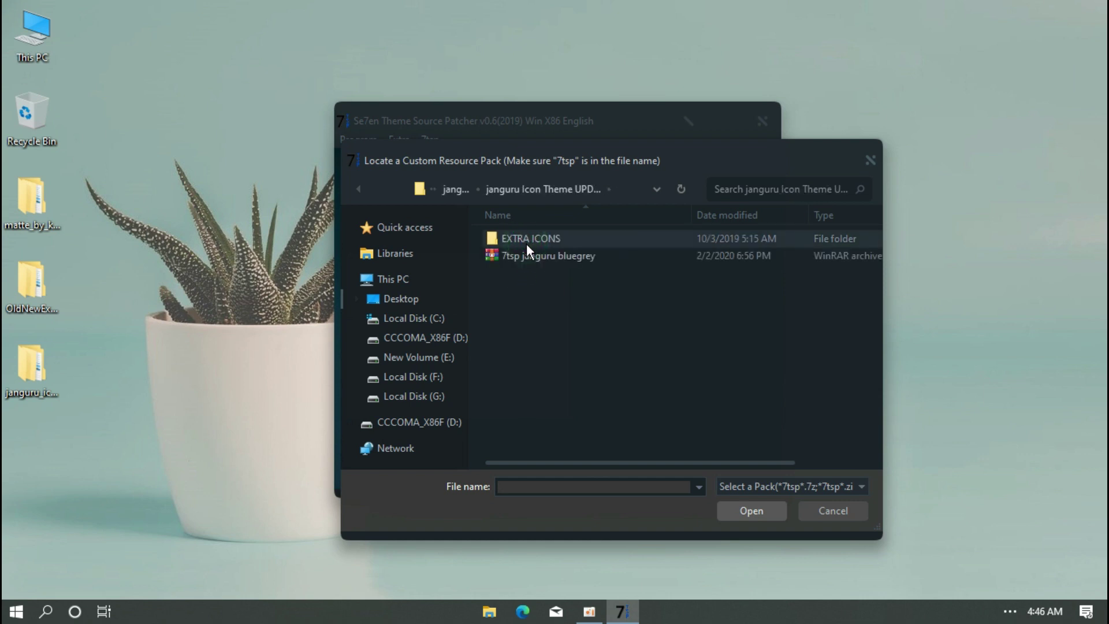
left_click(525, 254)
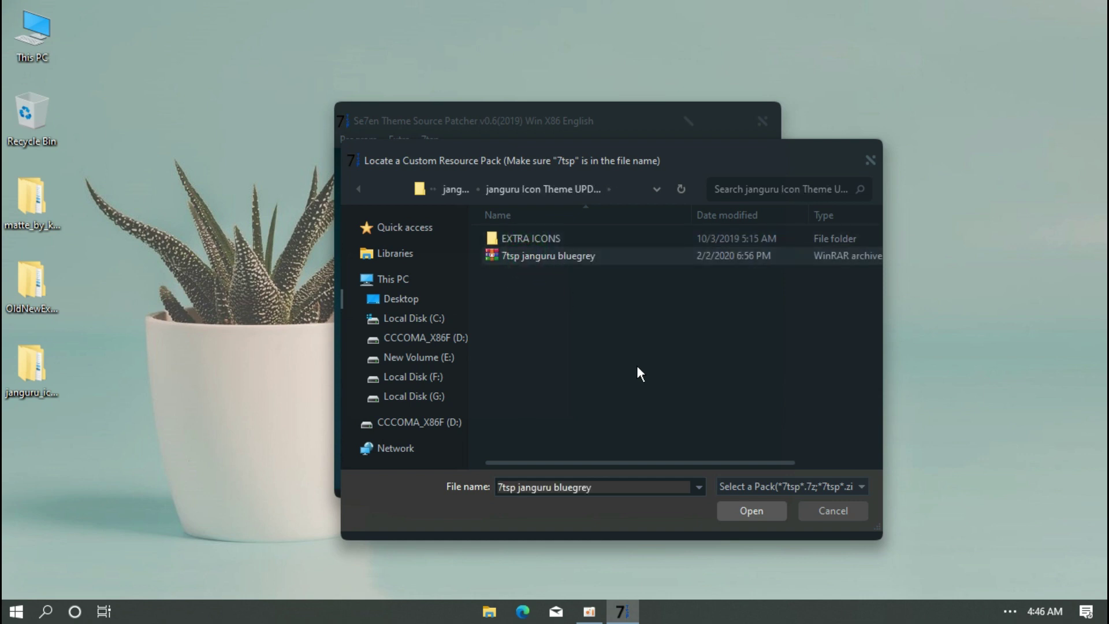
left_click(724, 504)
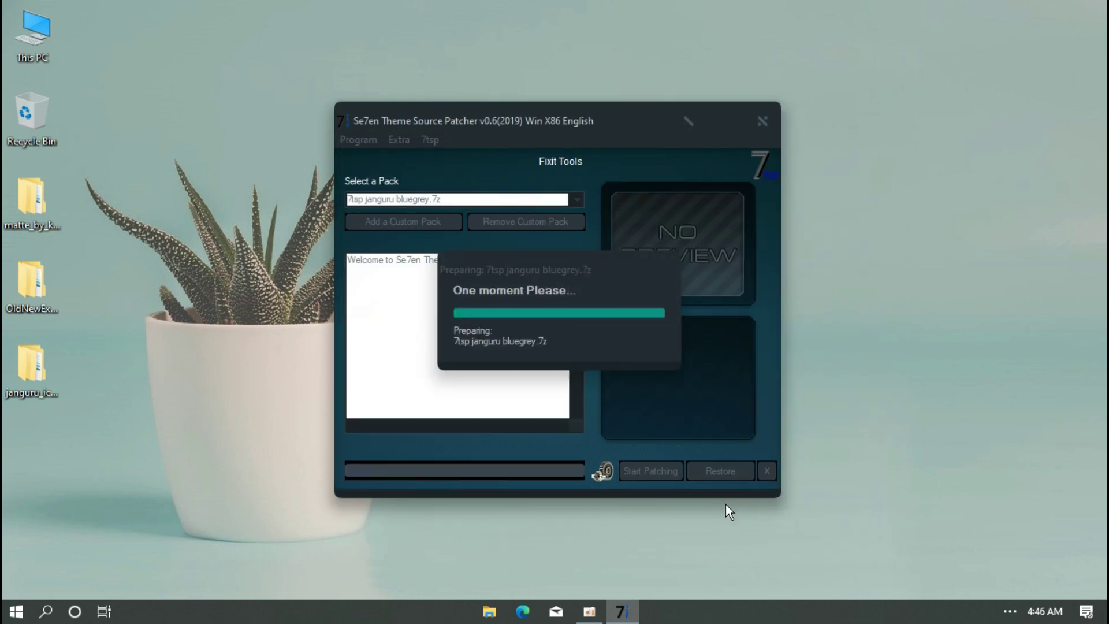
left_click(667, 471)
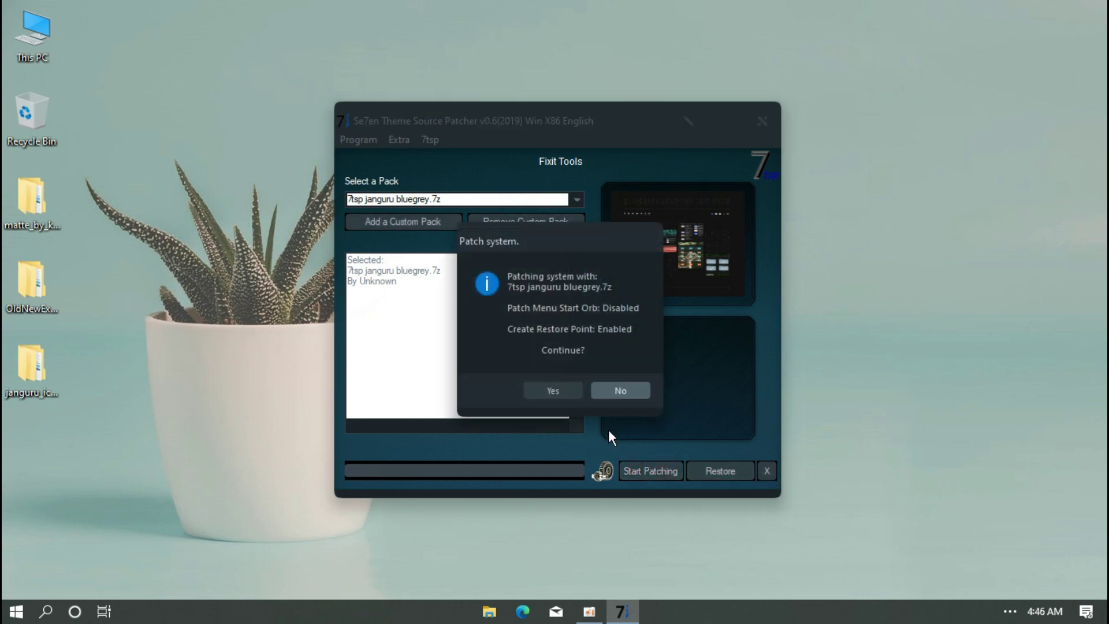
left_click(572, 394)
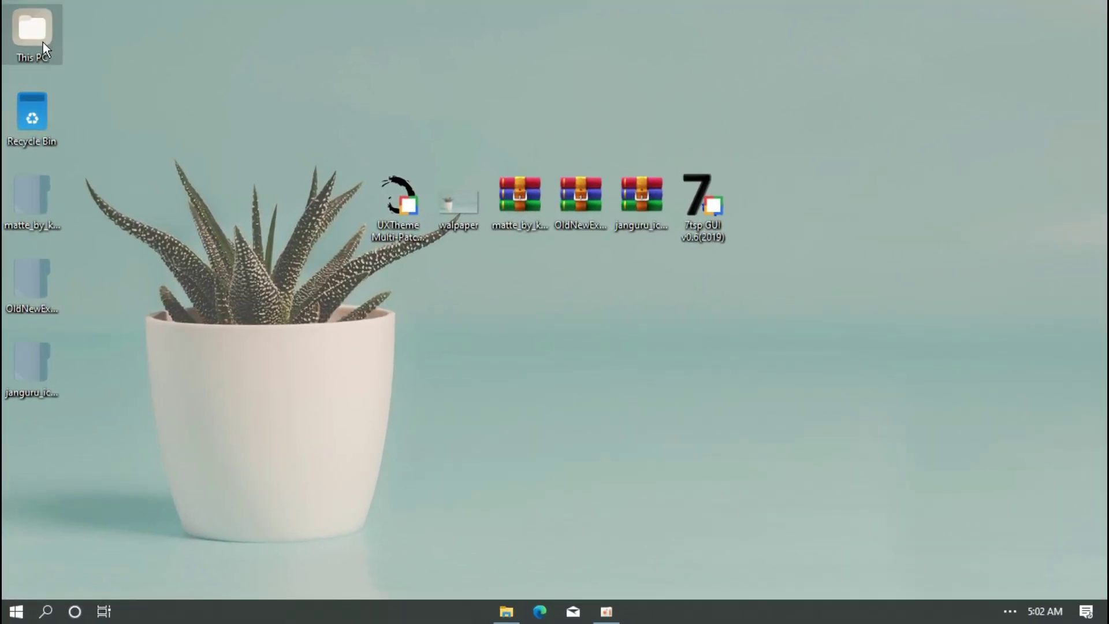
Open This PC and look through Quick access, Libraries and the drives to check the new icons.
double_click(247, 148)
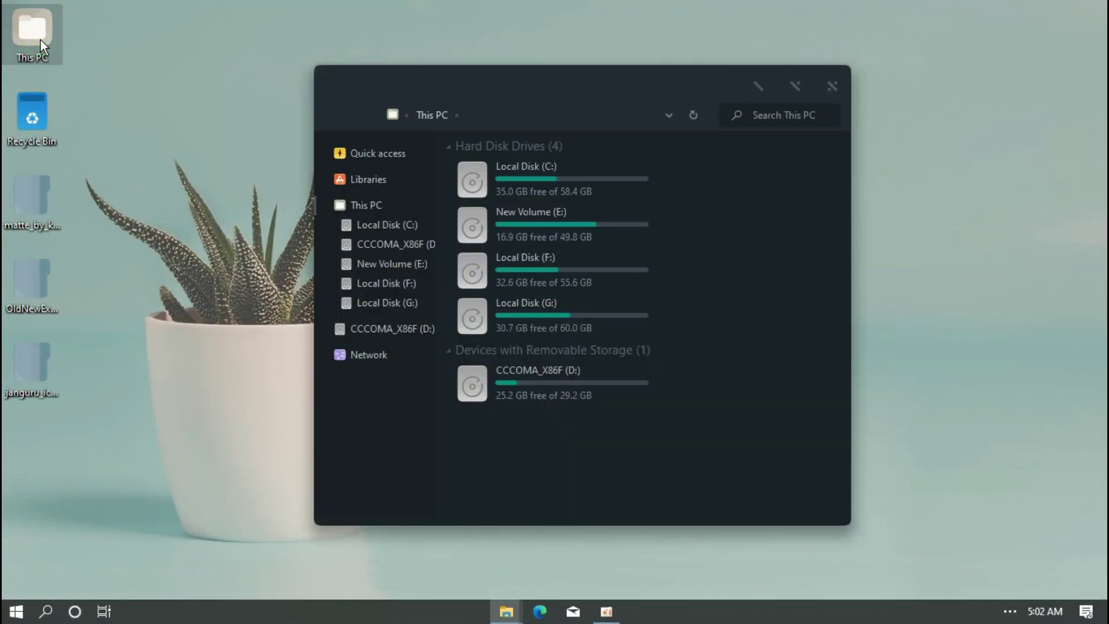
left_click(365, 153)
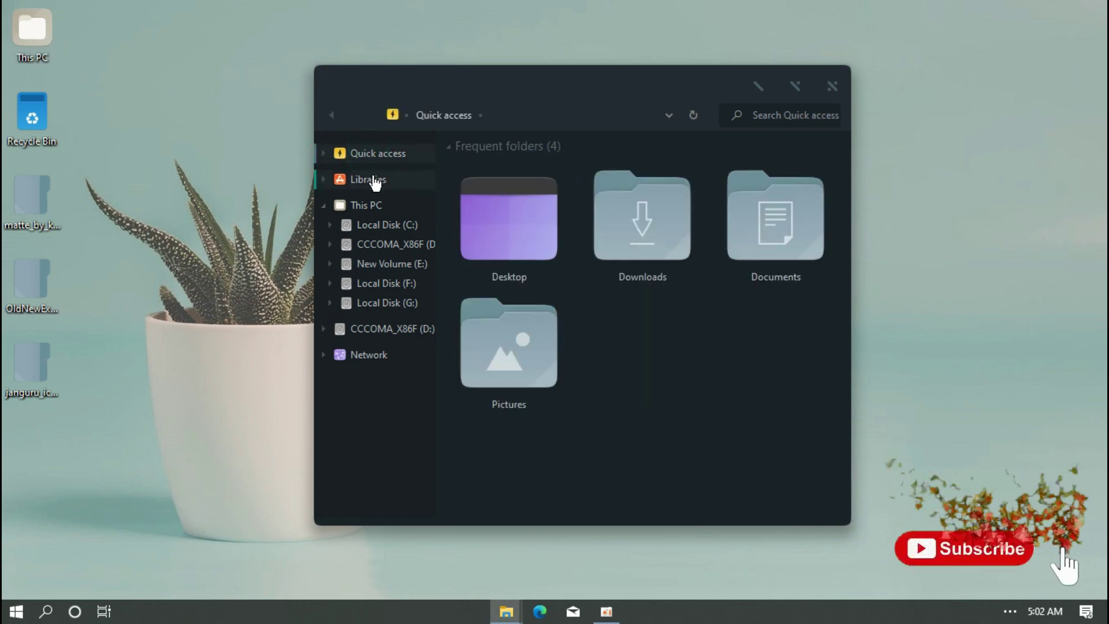
left_click(372, 180)
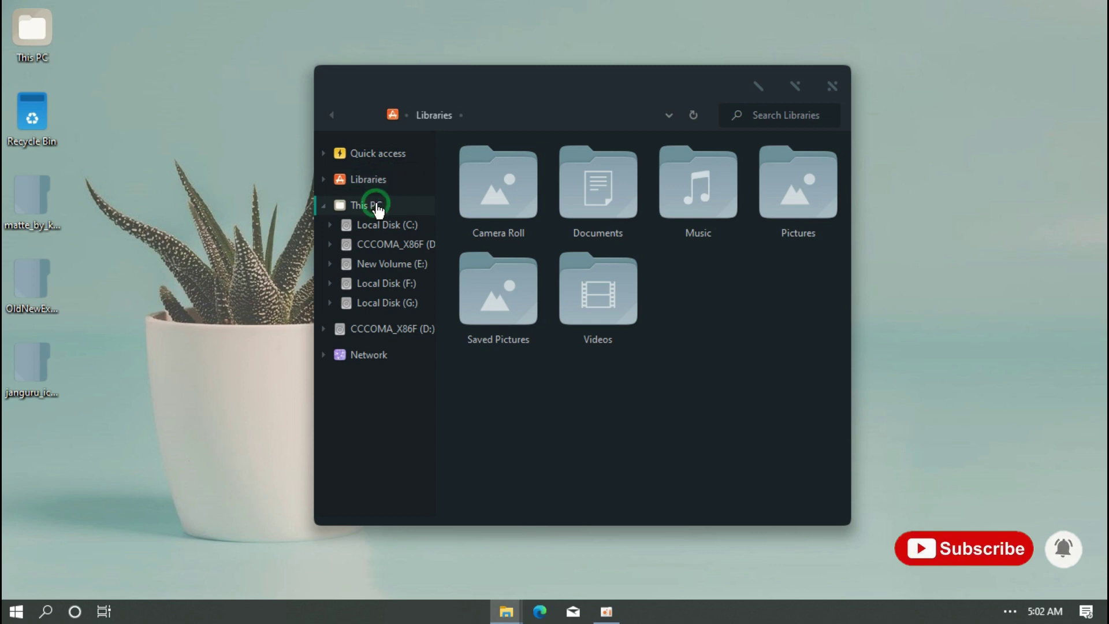
left_click(377, 206)
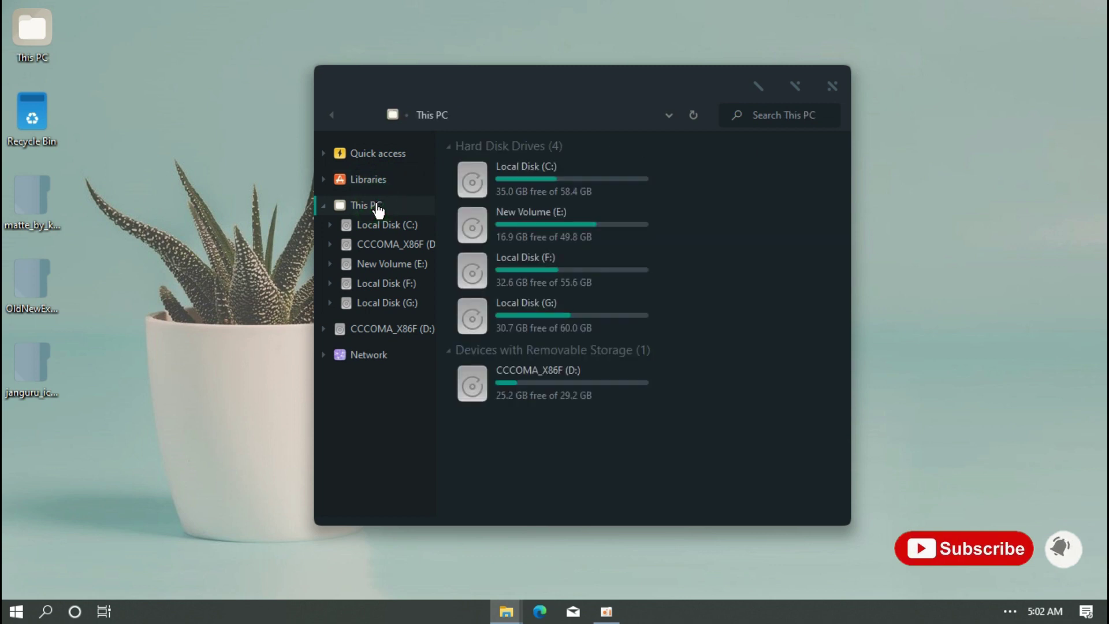
double_click(492, 196)
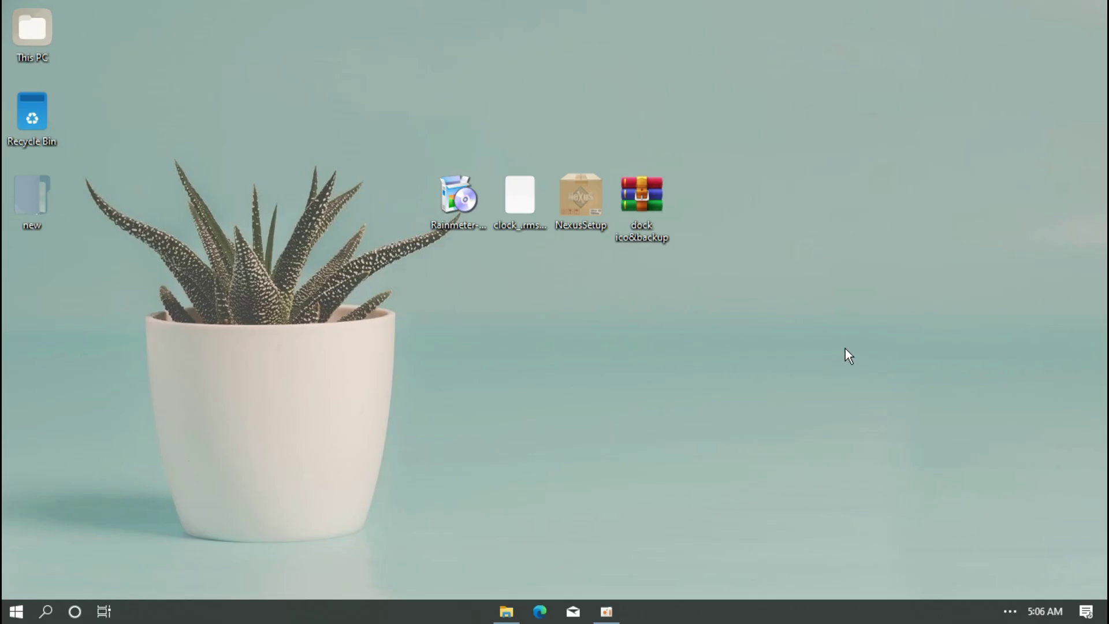
Install Rainmeter in English to C:\Program Files\Rainmeter with launch on startup enabled, and finish the setup.
double_click(472, 214)
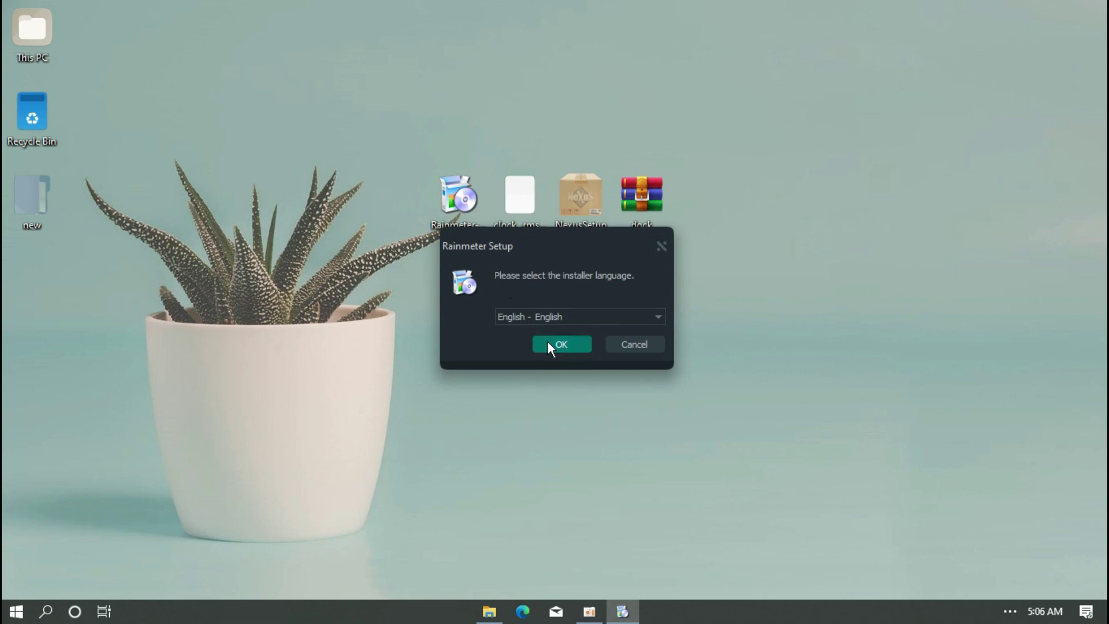
left_click(547, 343)
left_click(643, 438)
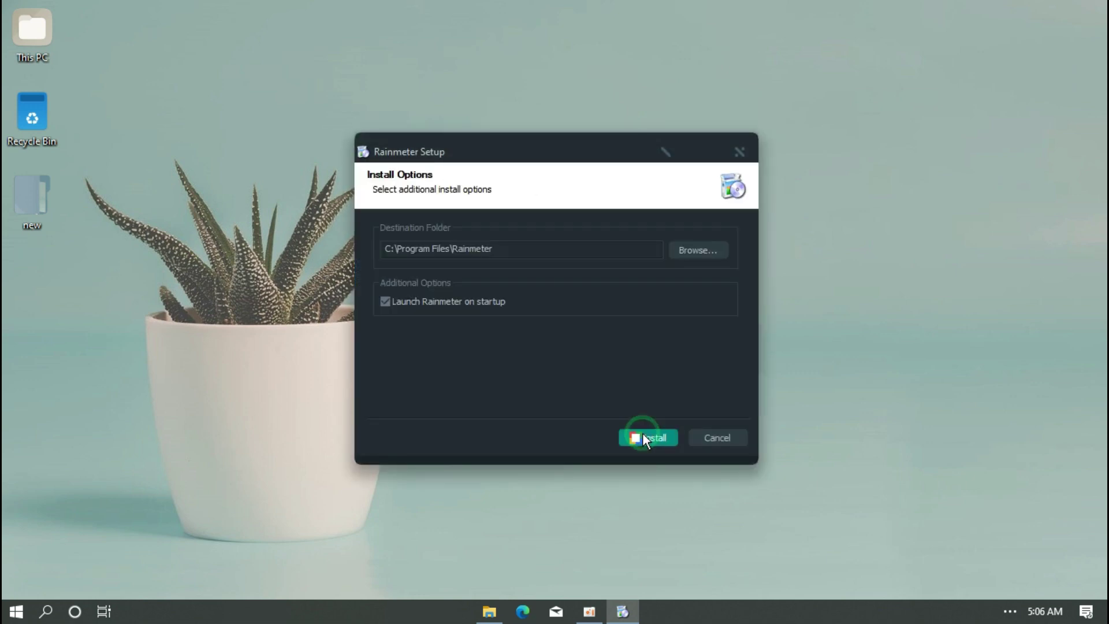
left_click(643, 434)
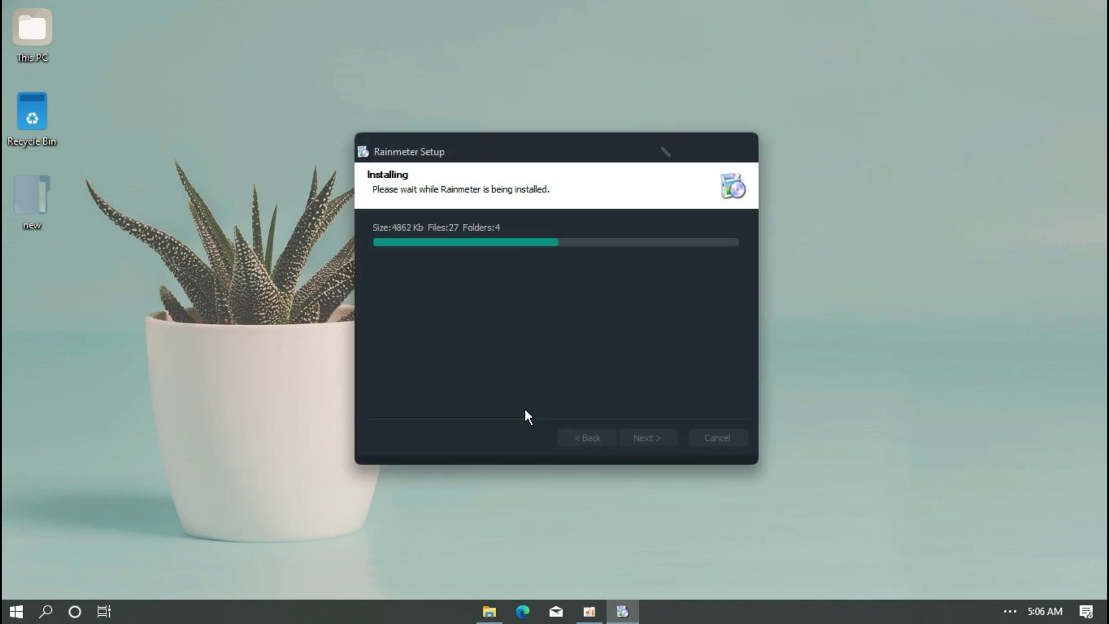
left_click(633, 439)
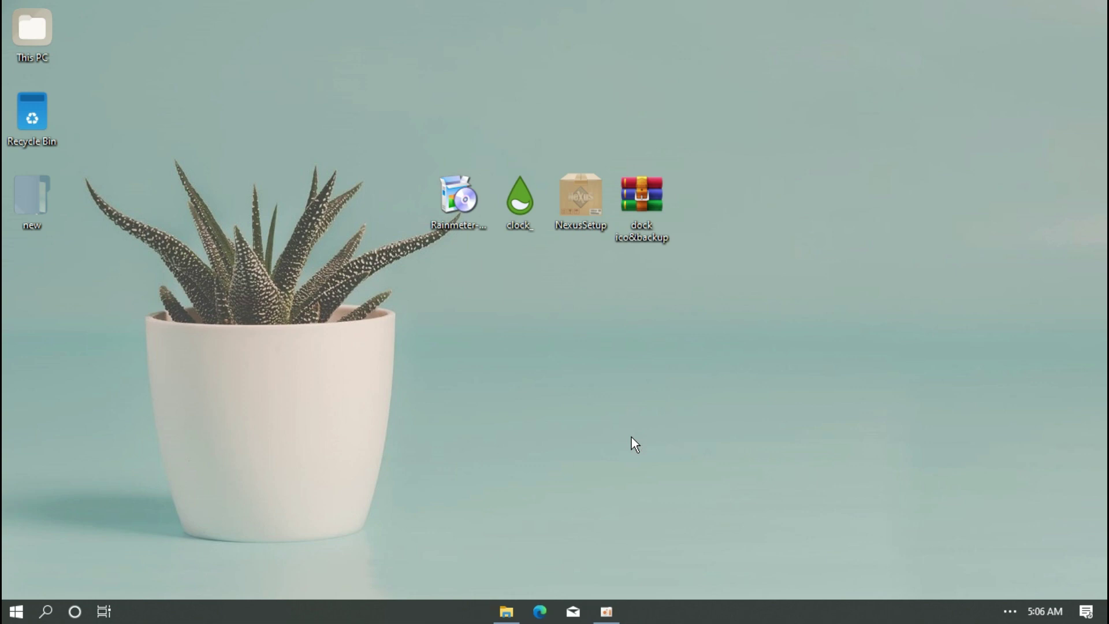
Unload the default illustro skins from the desktop: Welcome, Disk, System and the clock.
right_click(626, 407)
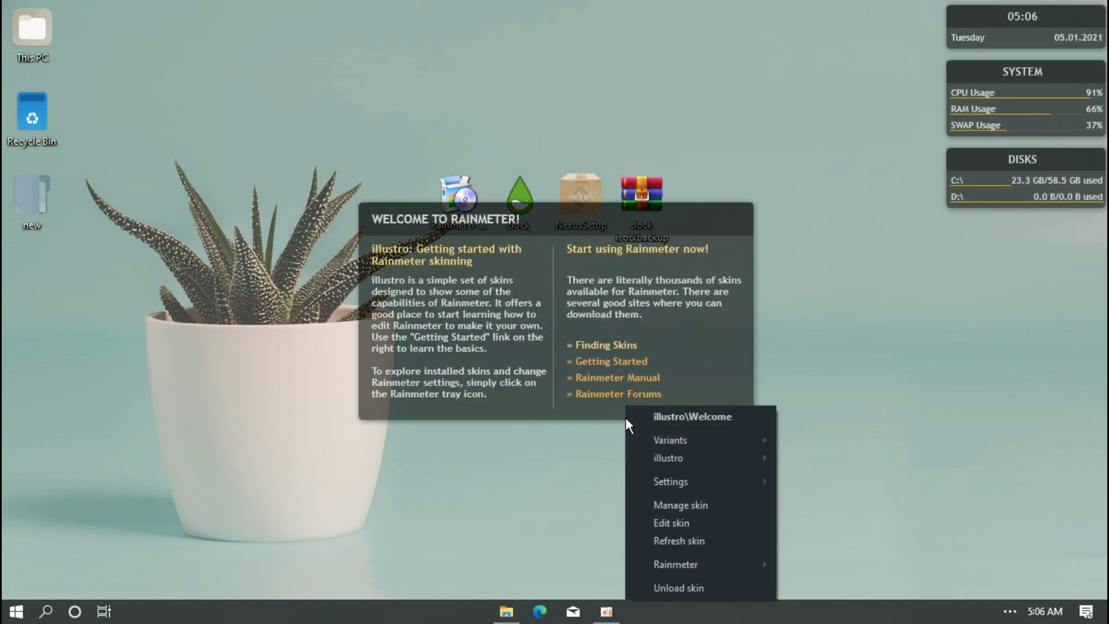
left_click(658, 587)
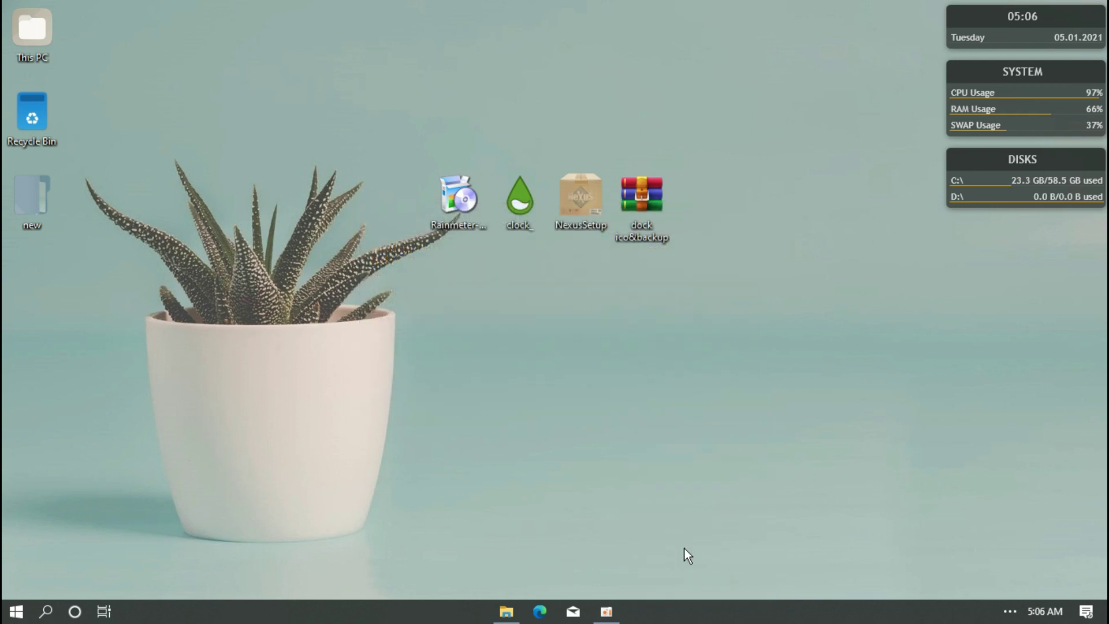
right_click(973, 196)
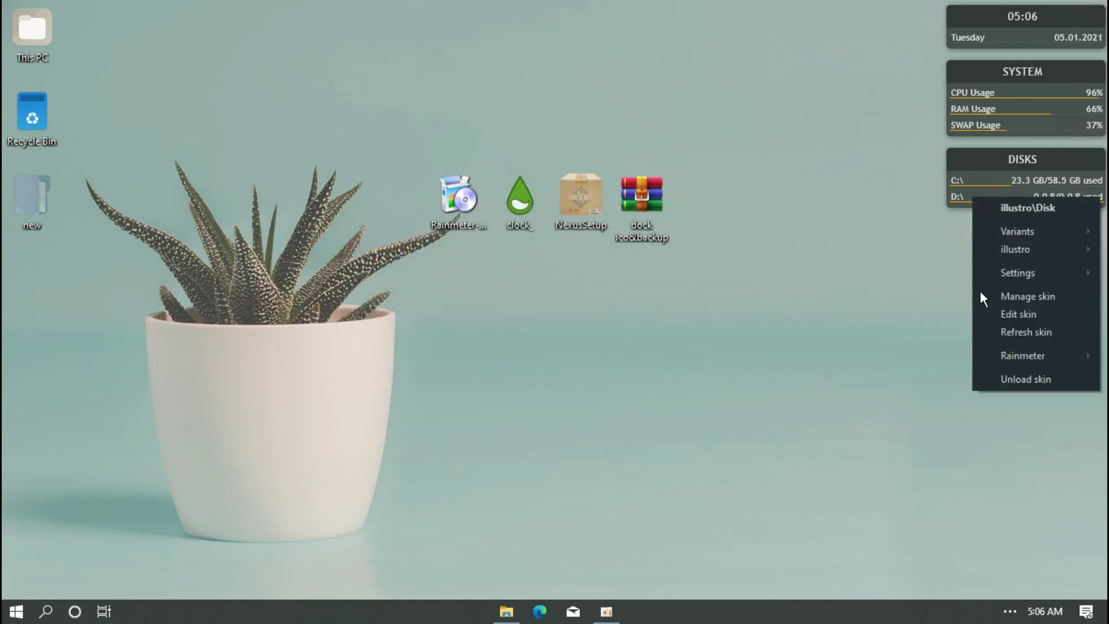
left_click(997, 378)
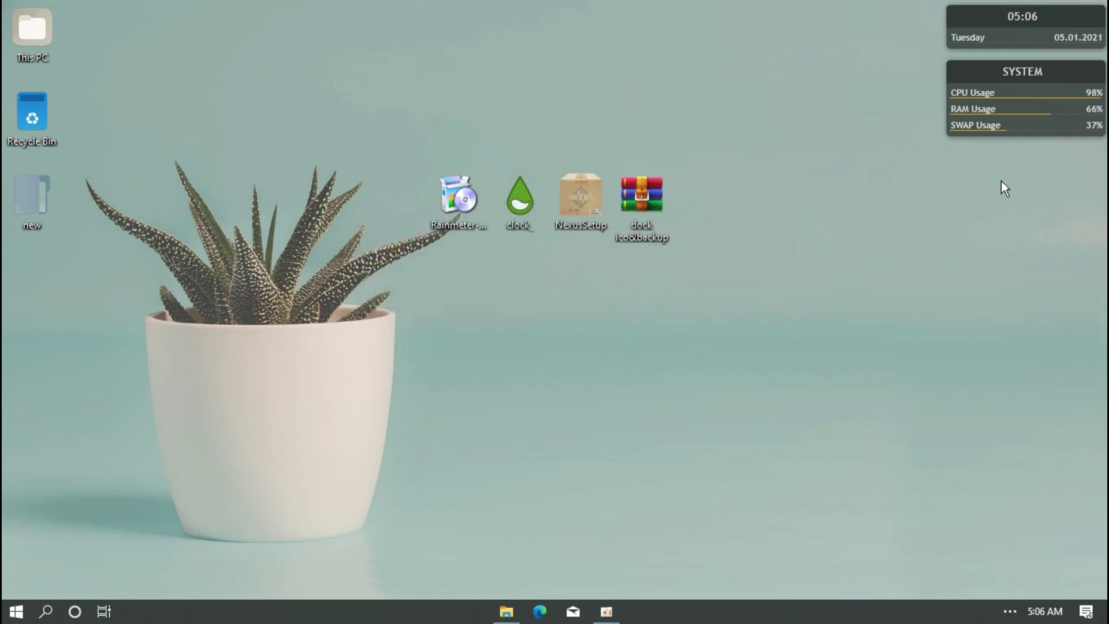
right_click(1012, 112)
left_click(1019, 296)
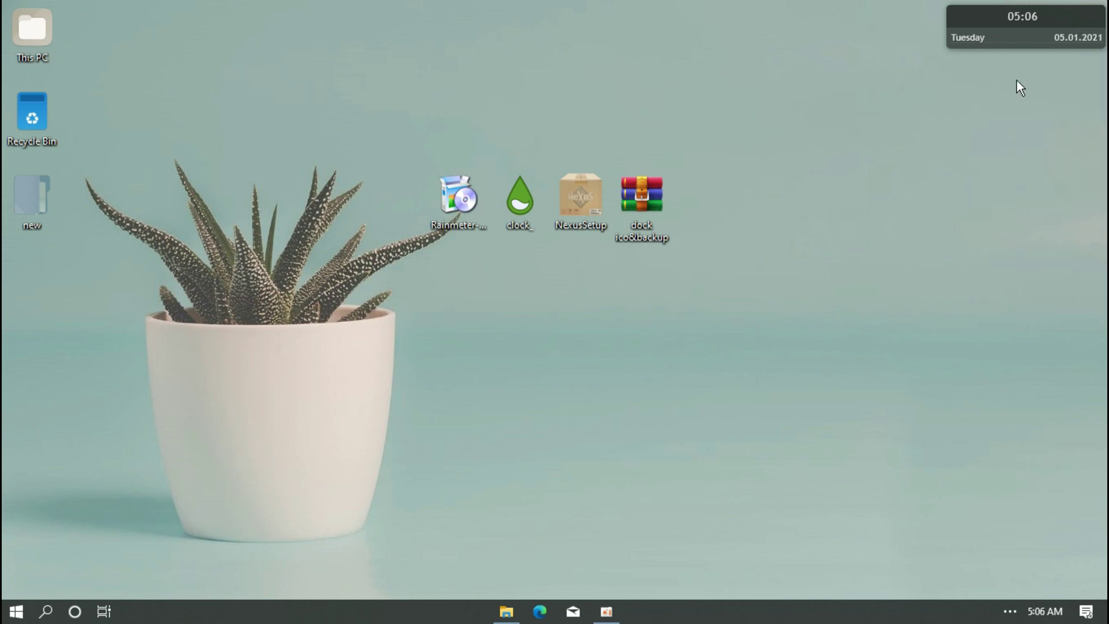
right_click(1018, 41)
left_click(1027, 219)
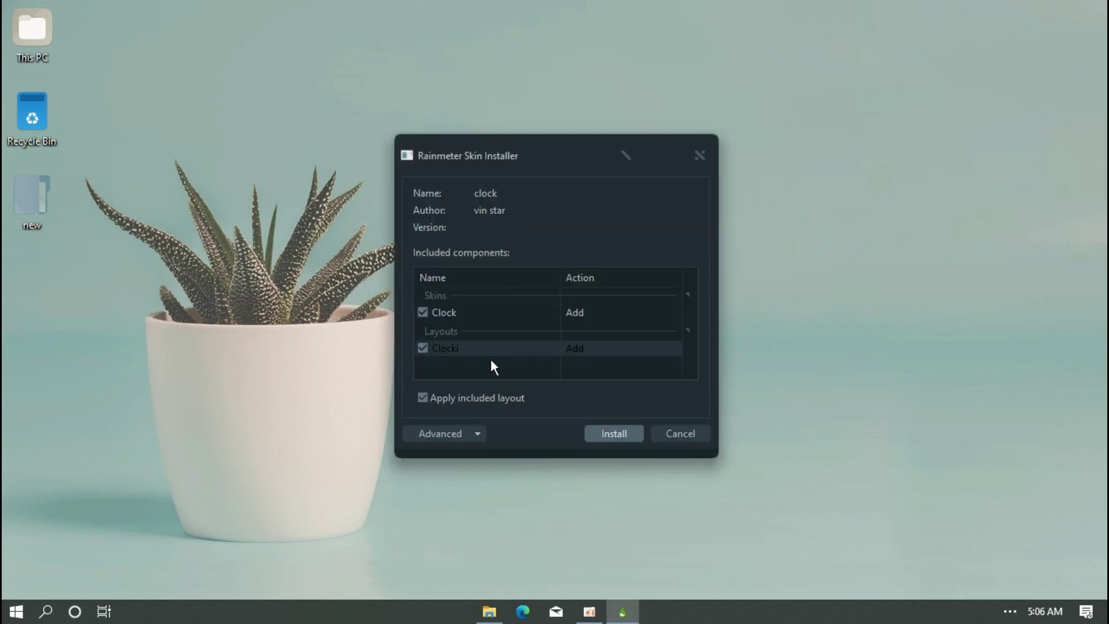
Install the clock skin package with its Clock skin and Clocki layout, without applying the included layout.
left_click(476, 398)
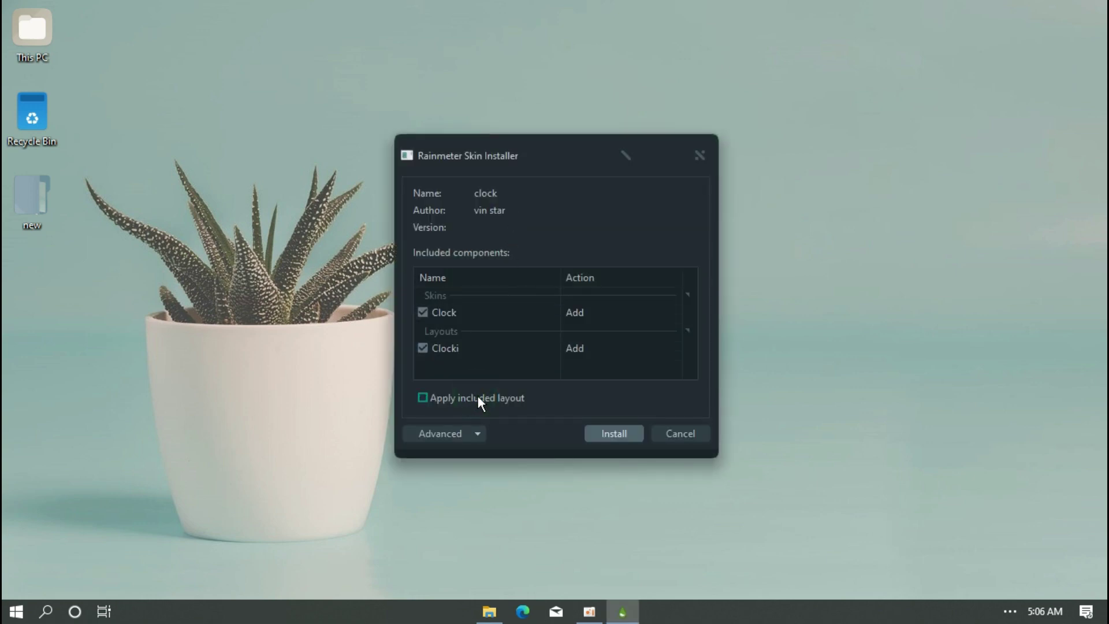
left_click(592, 434)
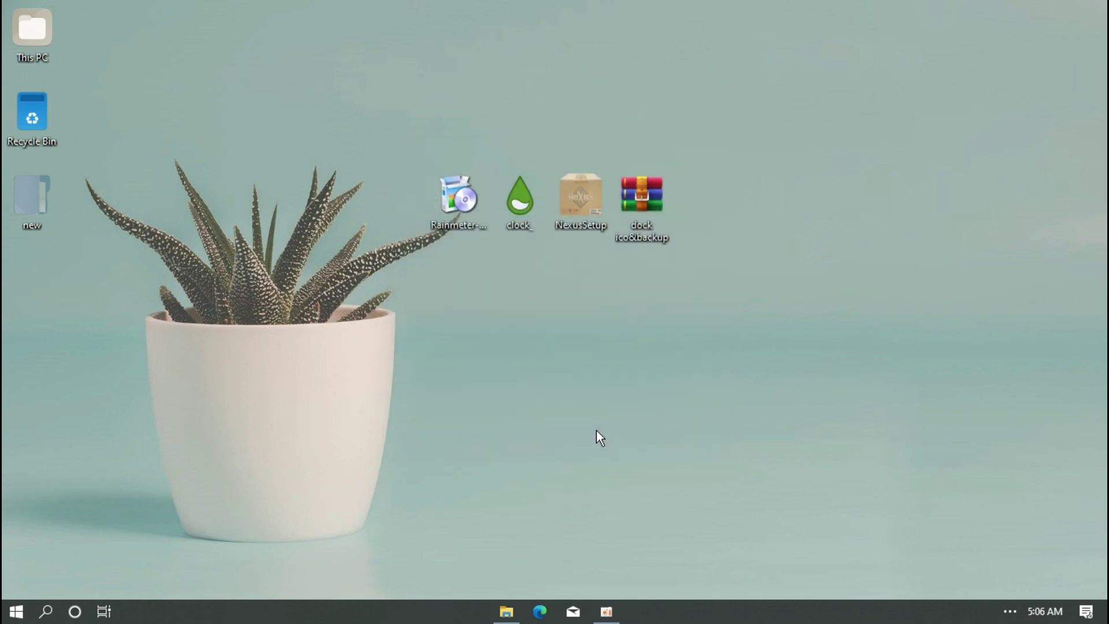
Install Nexus 19.2 in English to C:\Program Files\Winstep, accepting the license agreement, and finish the setup with Nexus launched.
double_click(591, 204)
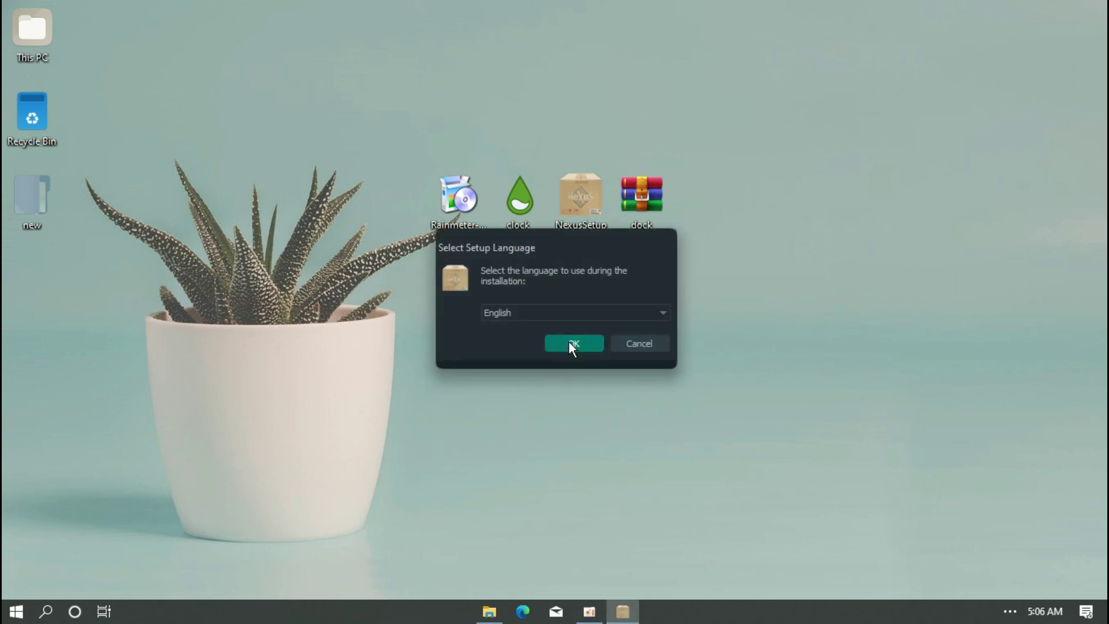
left_click(568, 341)
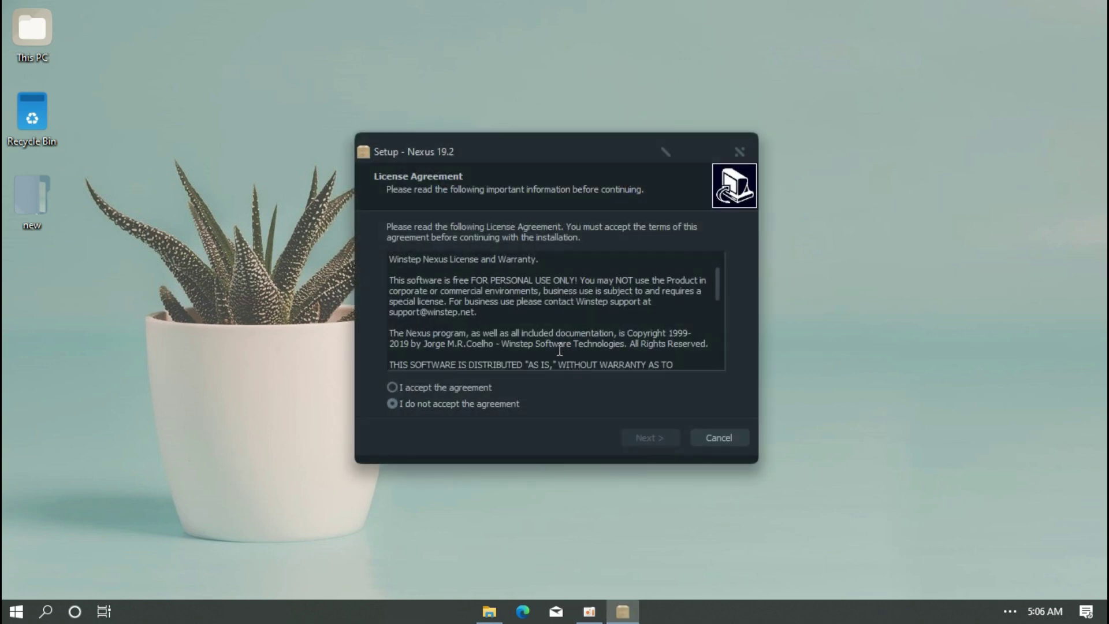
left_click(490, 385)
left_click(645, 432)
left_click(646, 432)
left_click(646, 432)
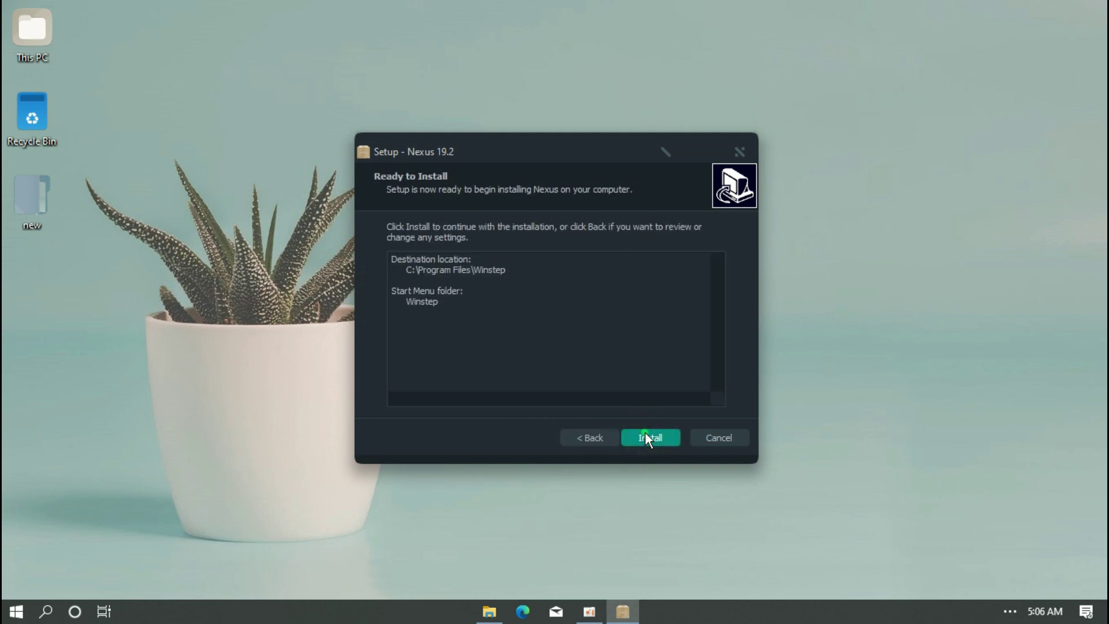
left_click(645, 432)
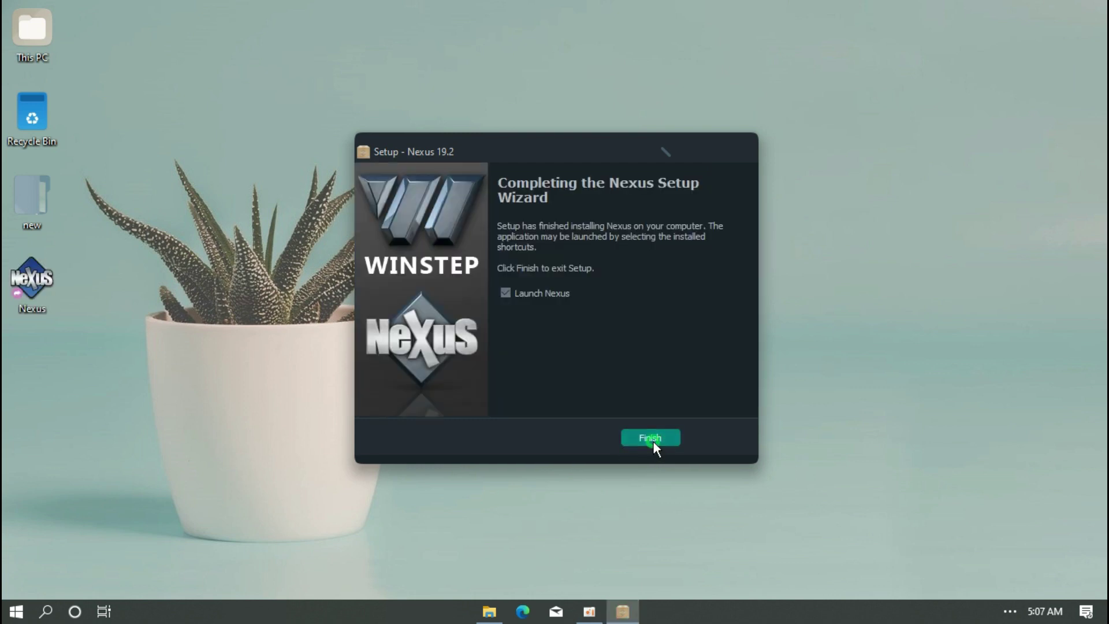
left_click(652, 440)
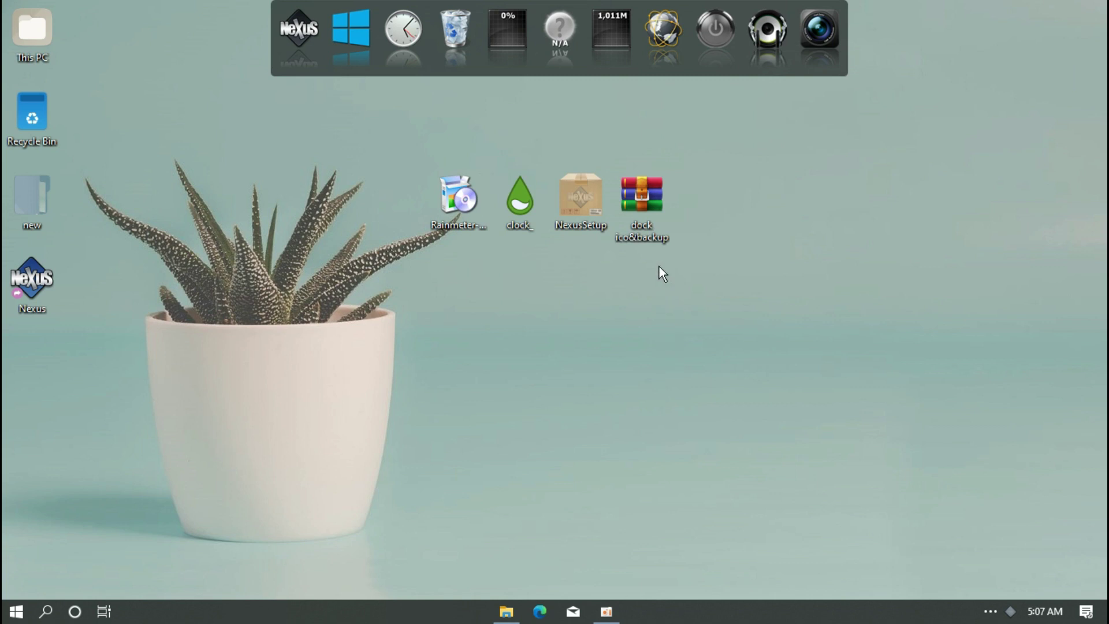
Extract the dock ico&backup archive into a folder of the same name on the desktop.
right_click(660, 214)
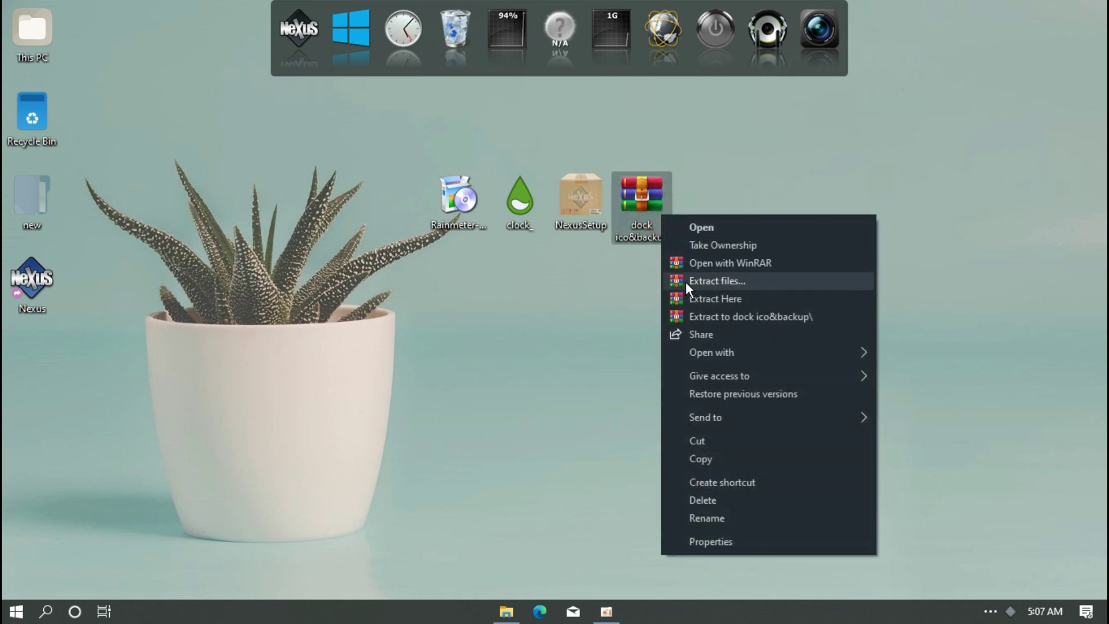
left_click(684, 282)
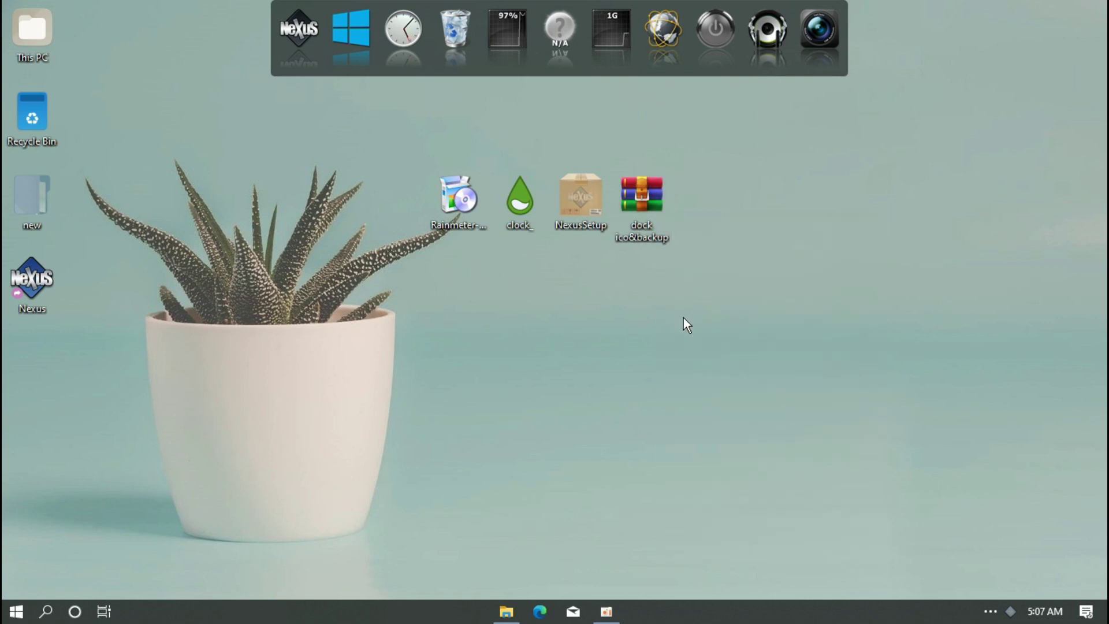
left_click(606, 473)
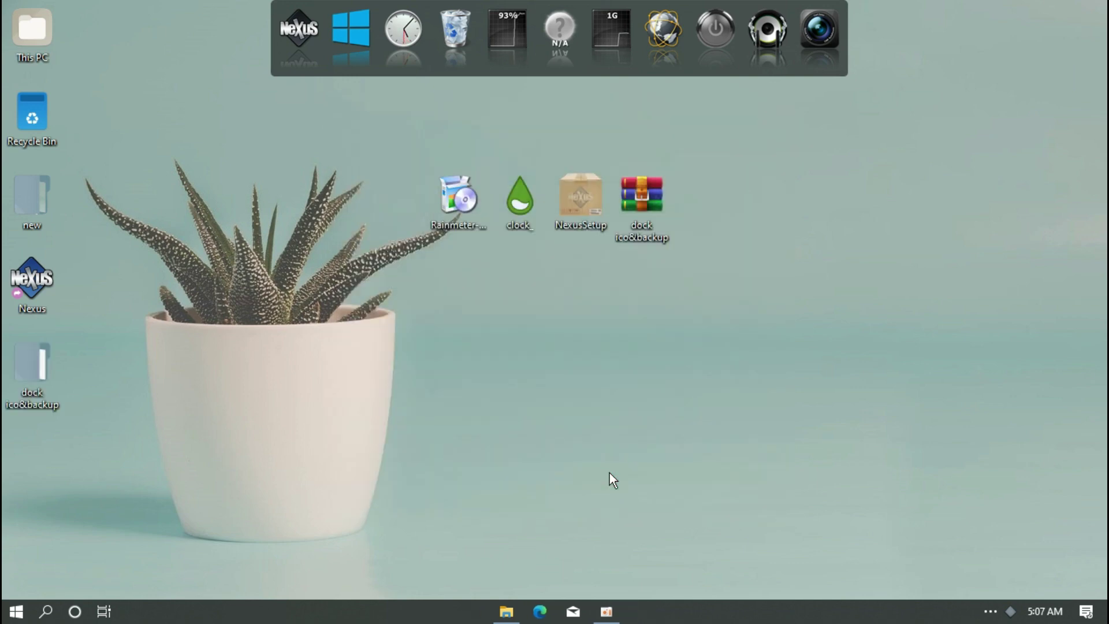
Move the dark dock icon folder from the extracted dock ico&backup folder to the root of Local Disk (C:).
double_click(32, 370)
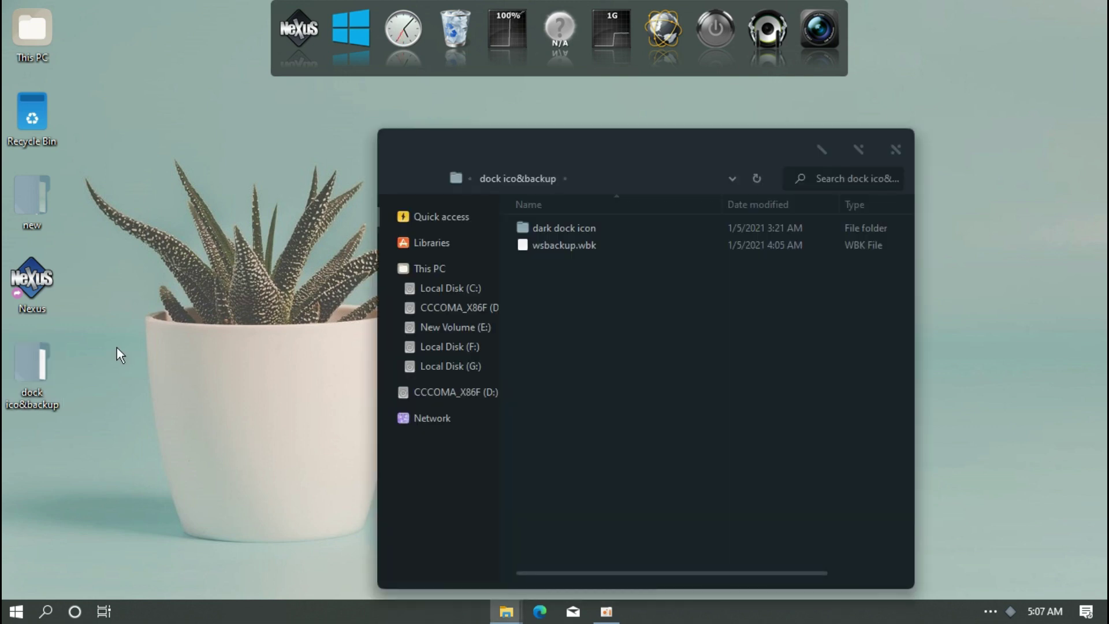
left_click(554, 228)
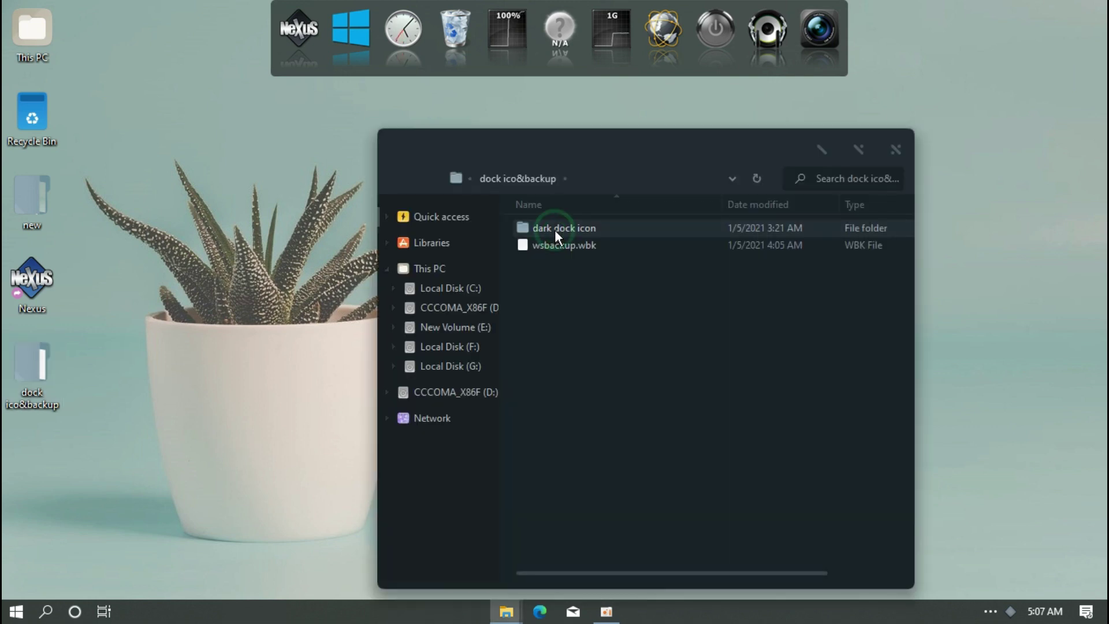
right_click(555, 230)
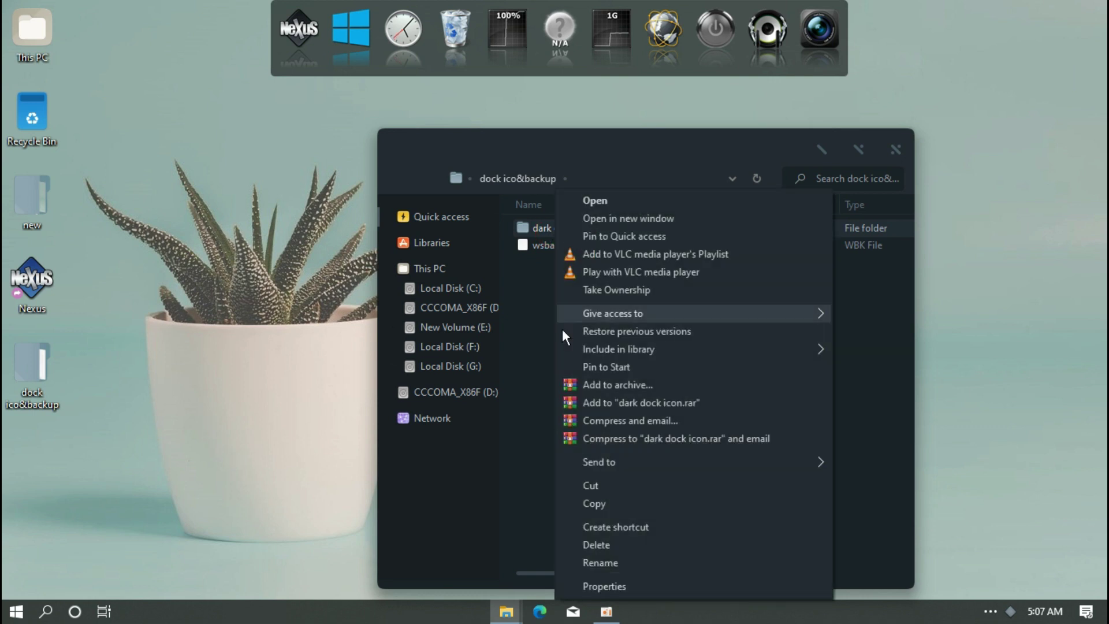
left_click(584, 482)
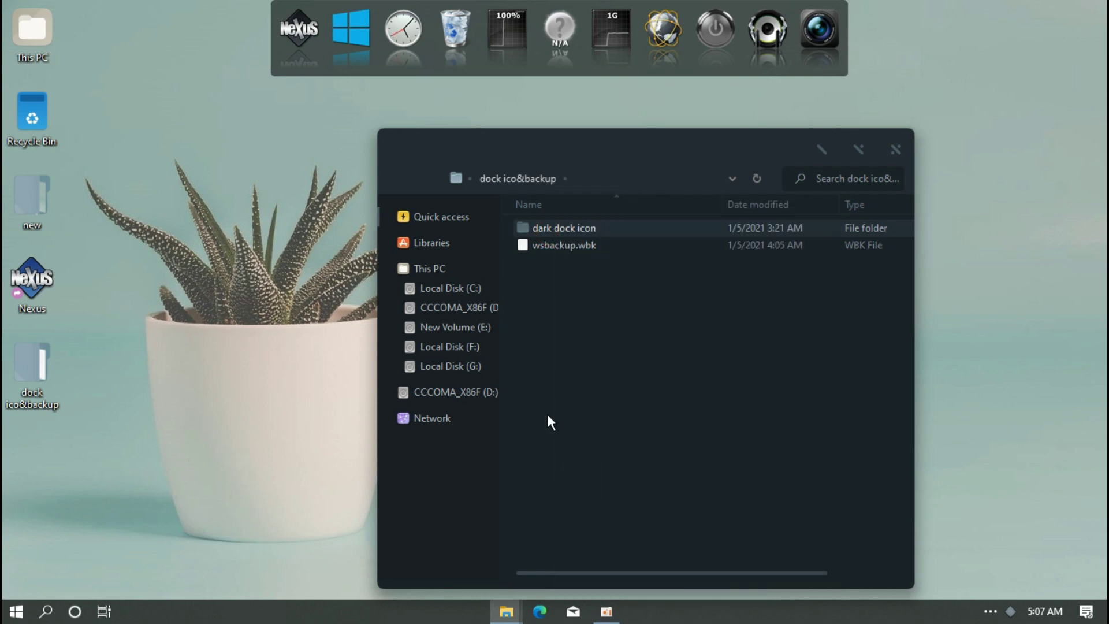
left_click(446, 273)
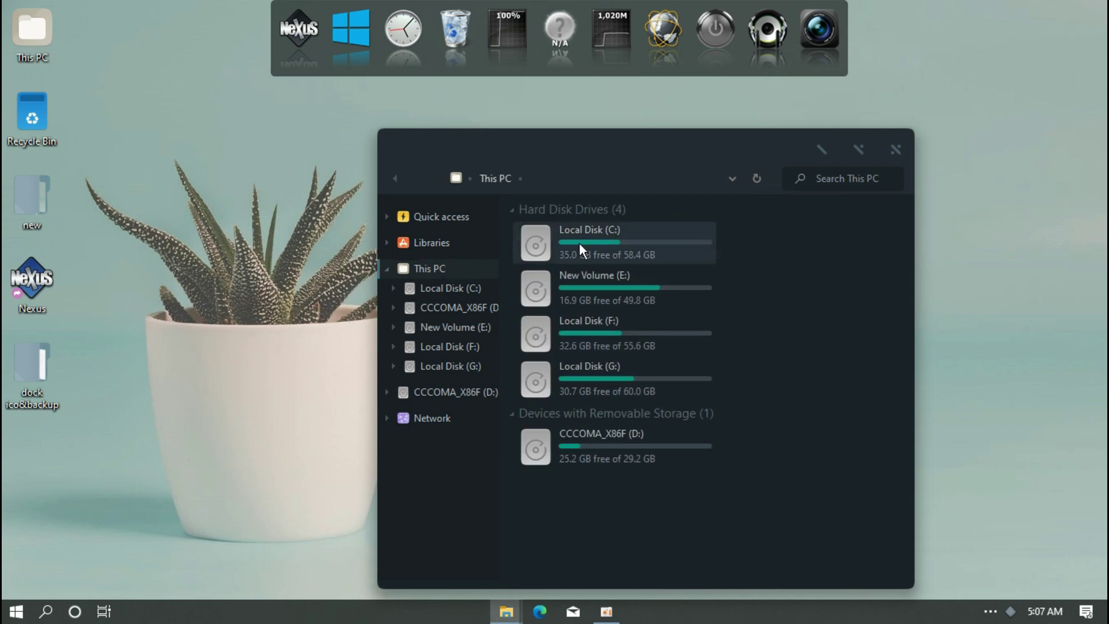
double_click(579, 244)
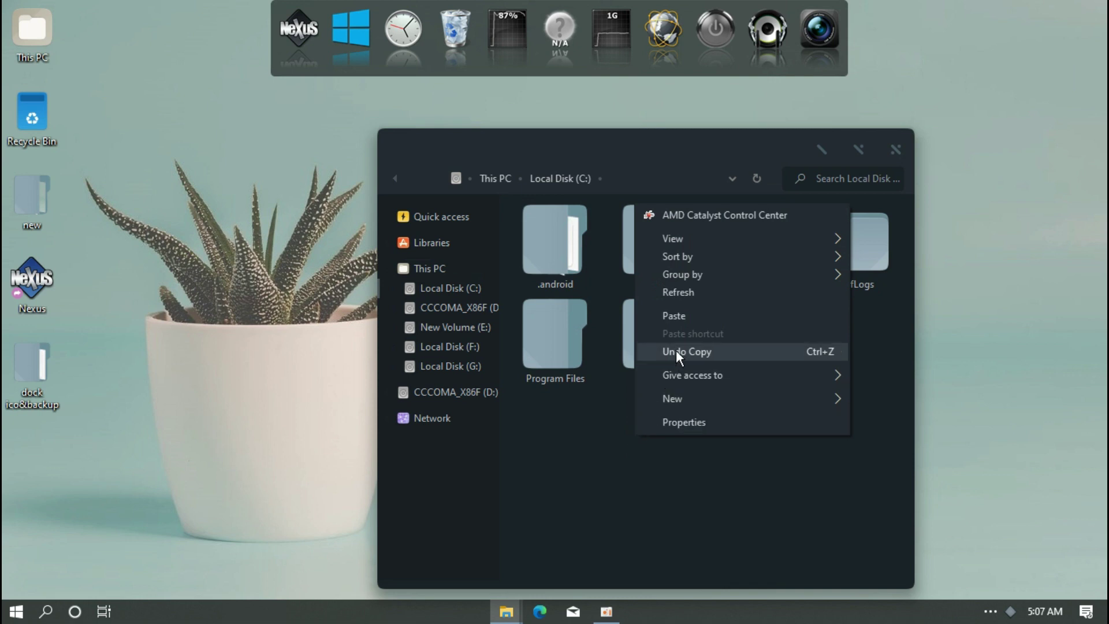
left_click(684, 320)
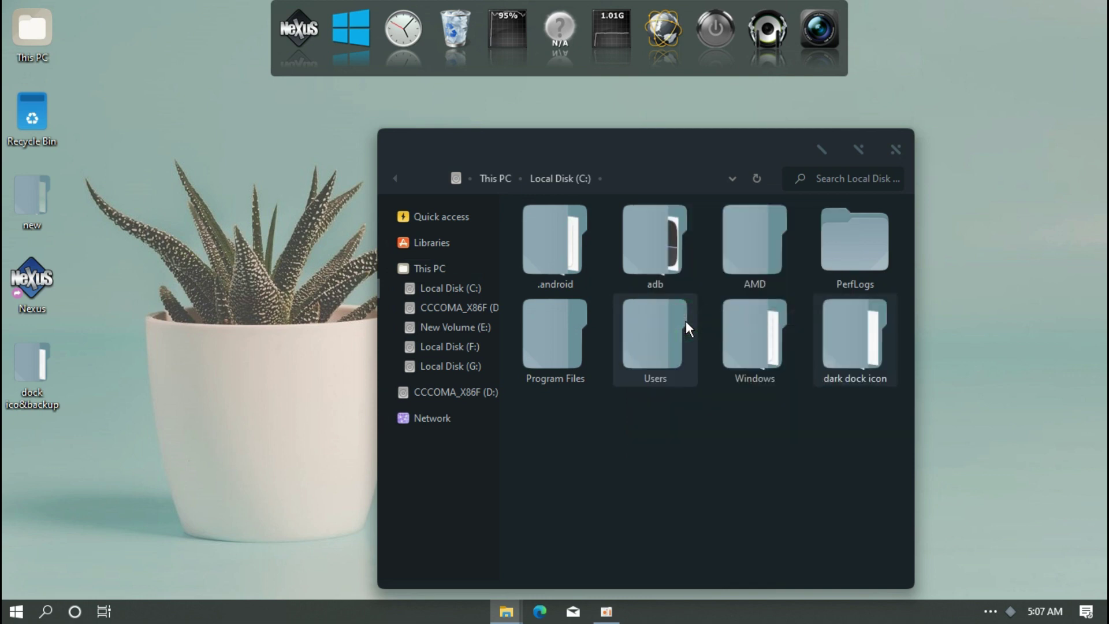
left_click(894, 151)
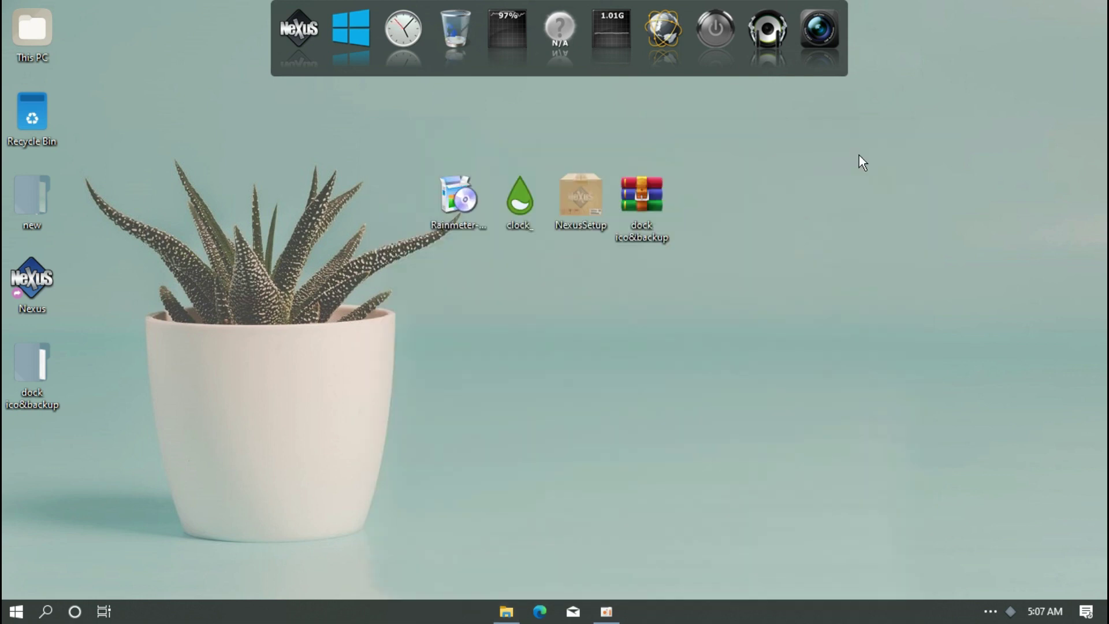
Restore the Nexus configuration from wsbackup.wbk in the desktop's dock ico&backup folder and accept the preferences.
left_click(301, 43)
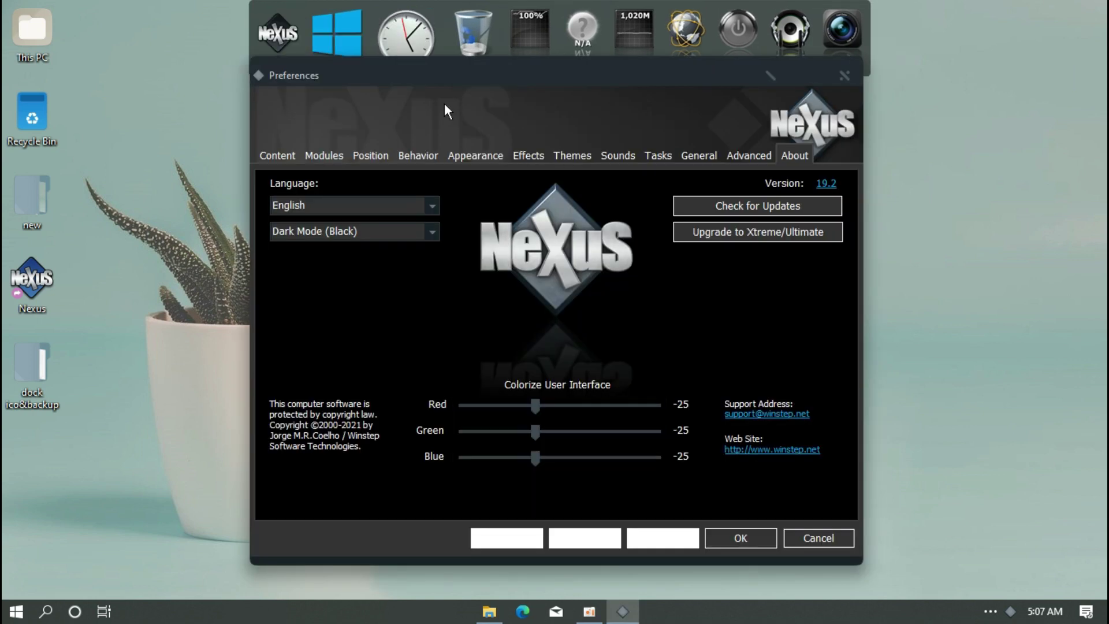
left_click(745, 156)
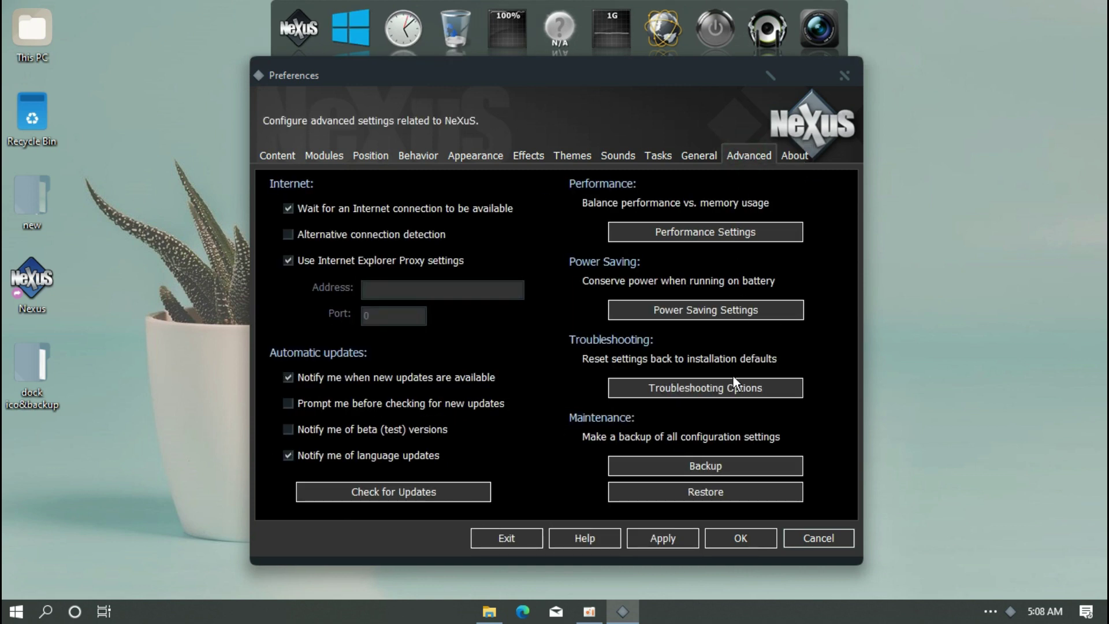
left_click(729, 491)
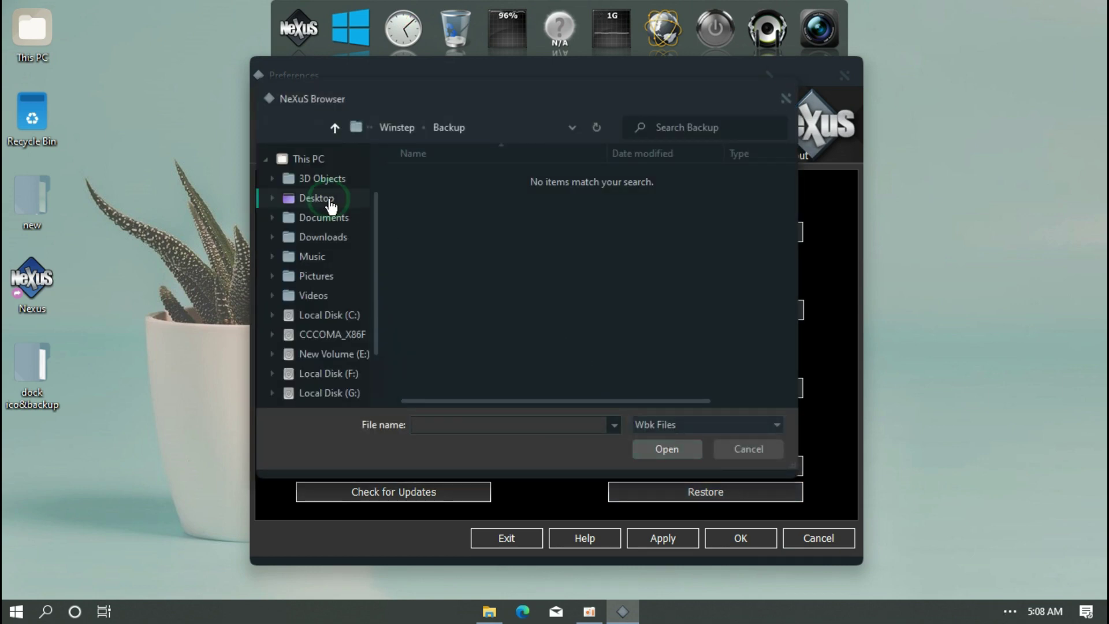
left_click(330, 201)
double_click(433, 216)
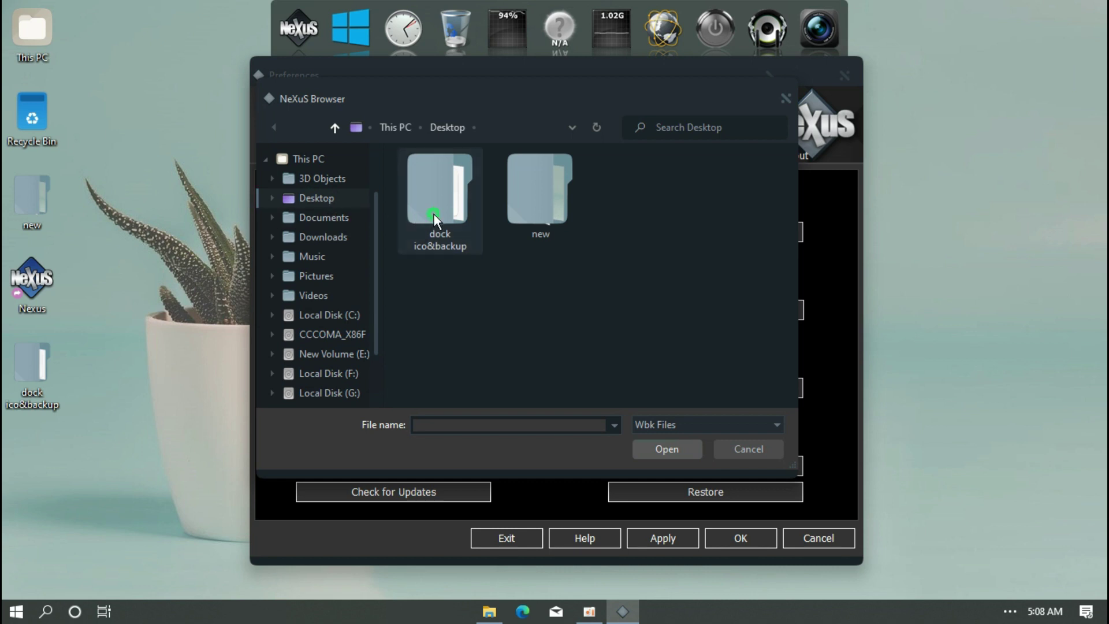
left_click(446, 179)
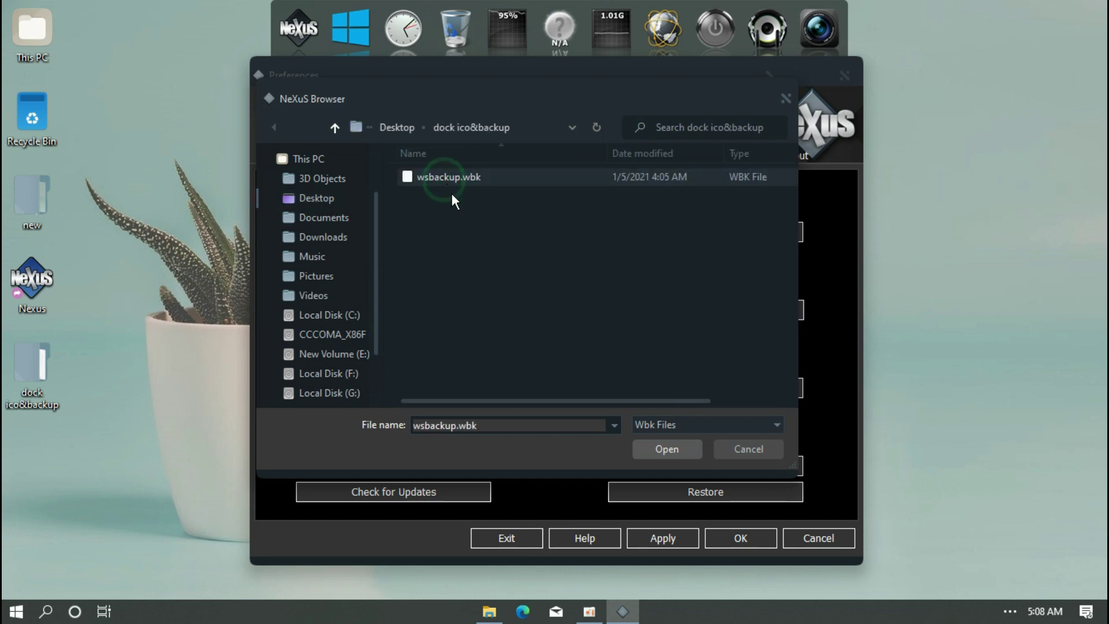
left_click(658, 448)
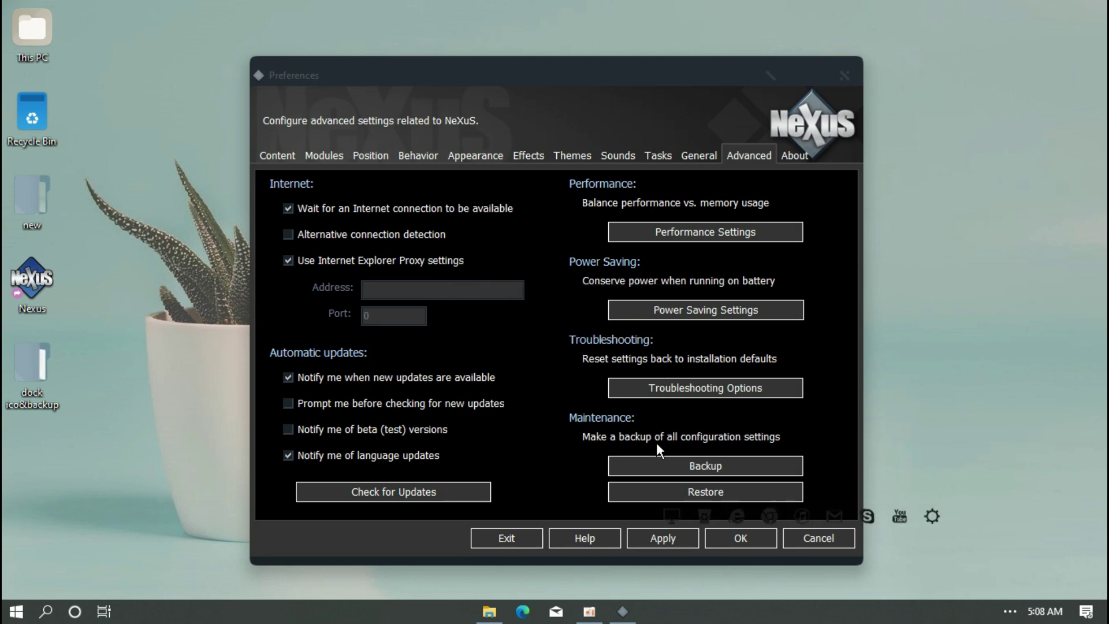
left_click(730, 542)
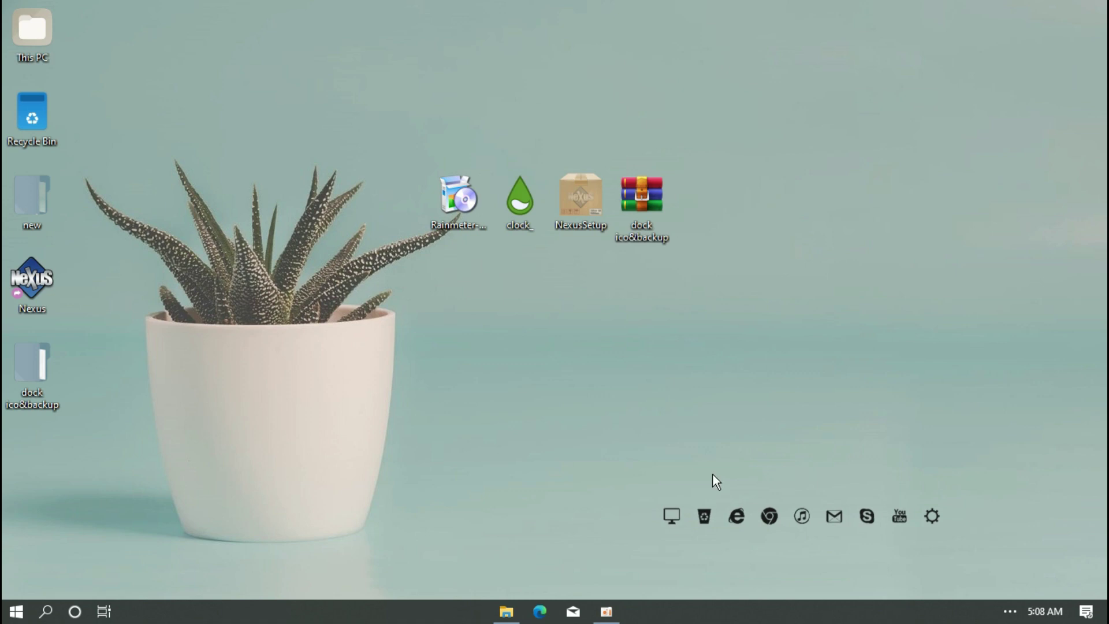
Hide all desktop icons.
right_click(720, 338)
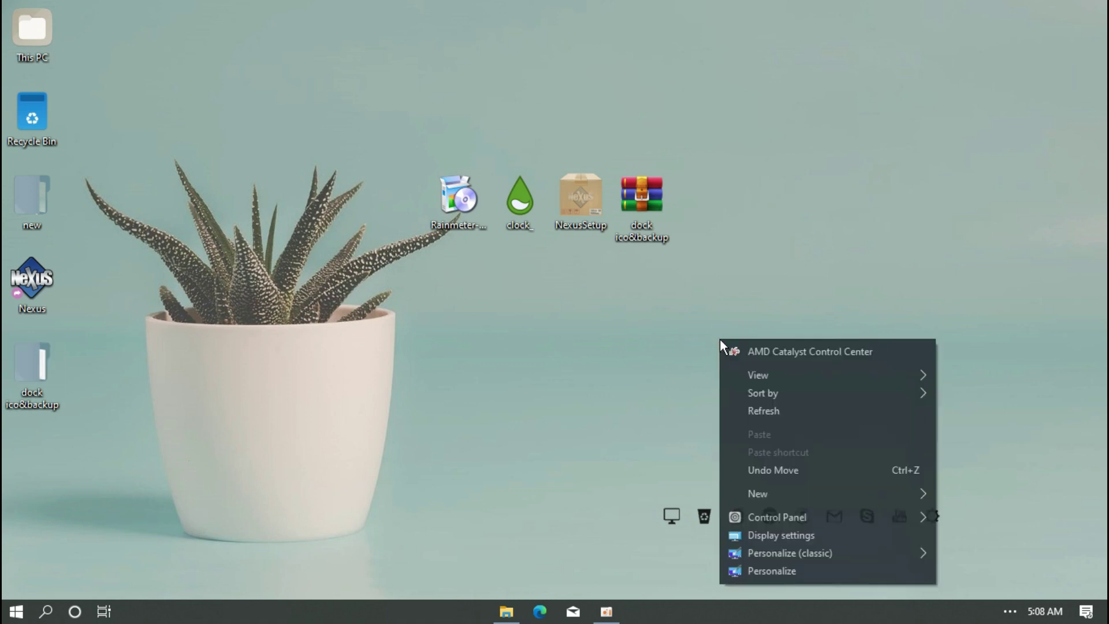
mouse_move(747, 372)
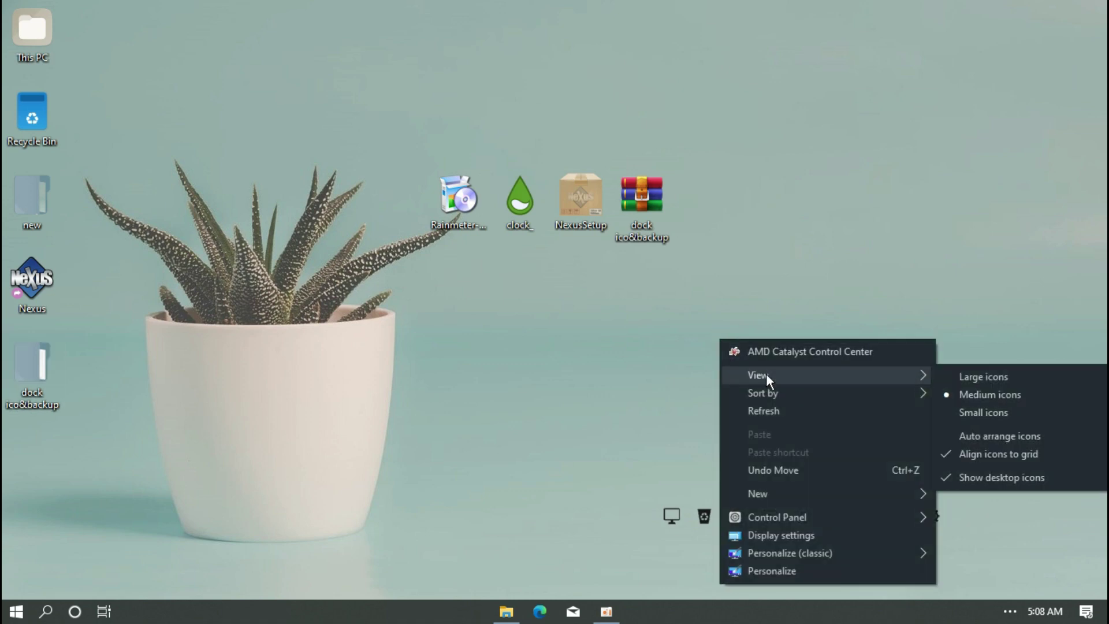
left_click(944, 478)
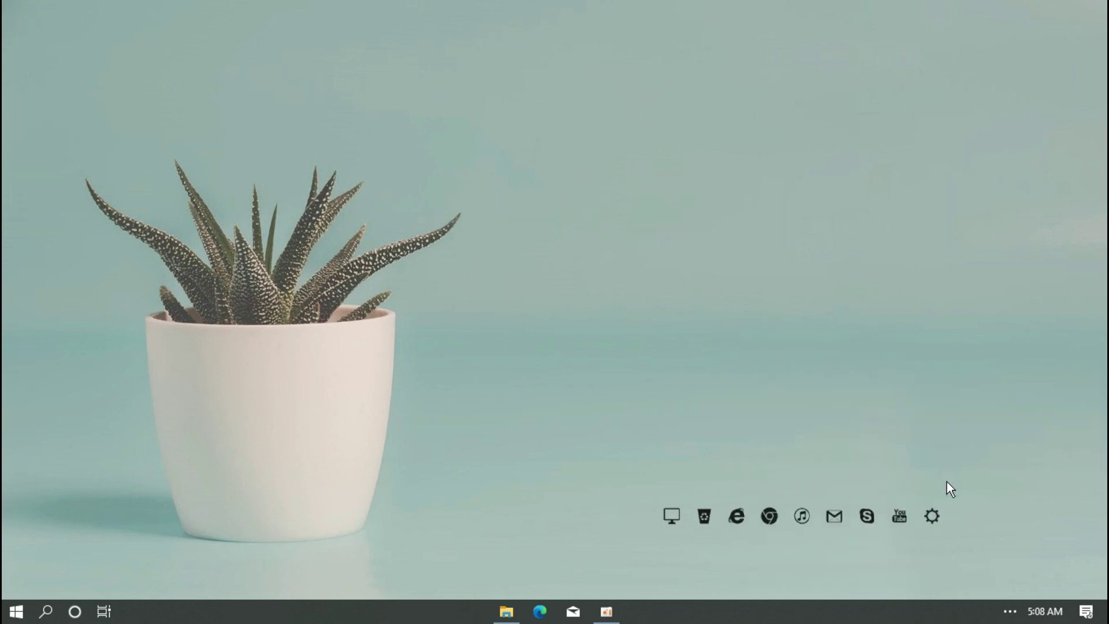
Load the Time And Date.ini skin from the Clock skins in Rainmeter and close the skin manager.
left_click(1008, 611)
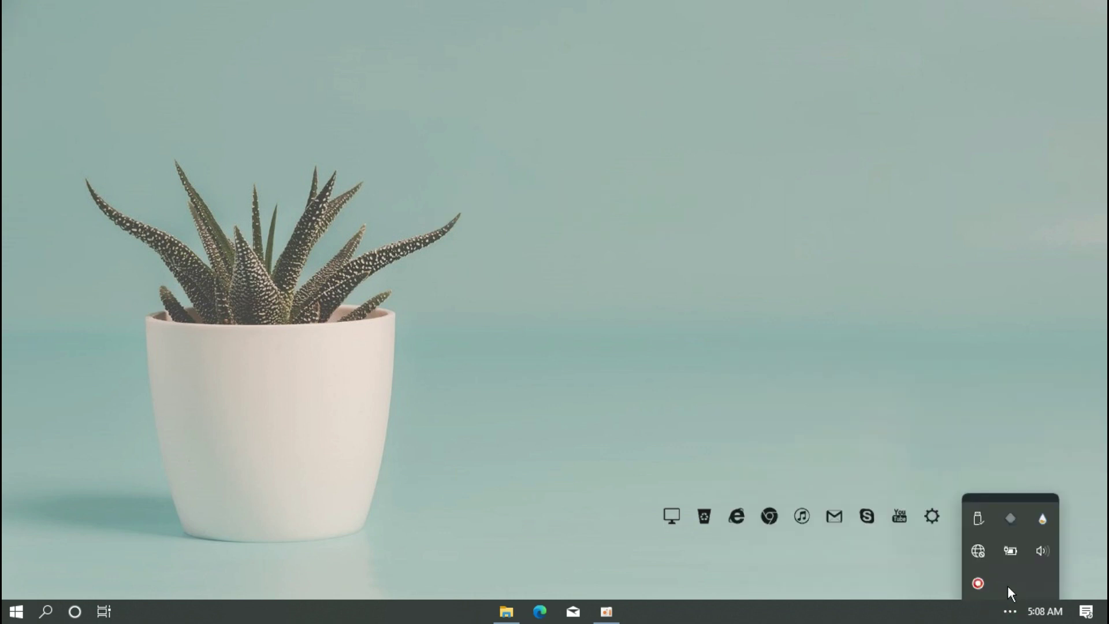
left_click(1040, 522)
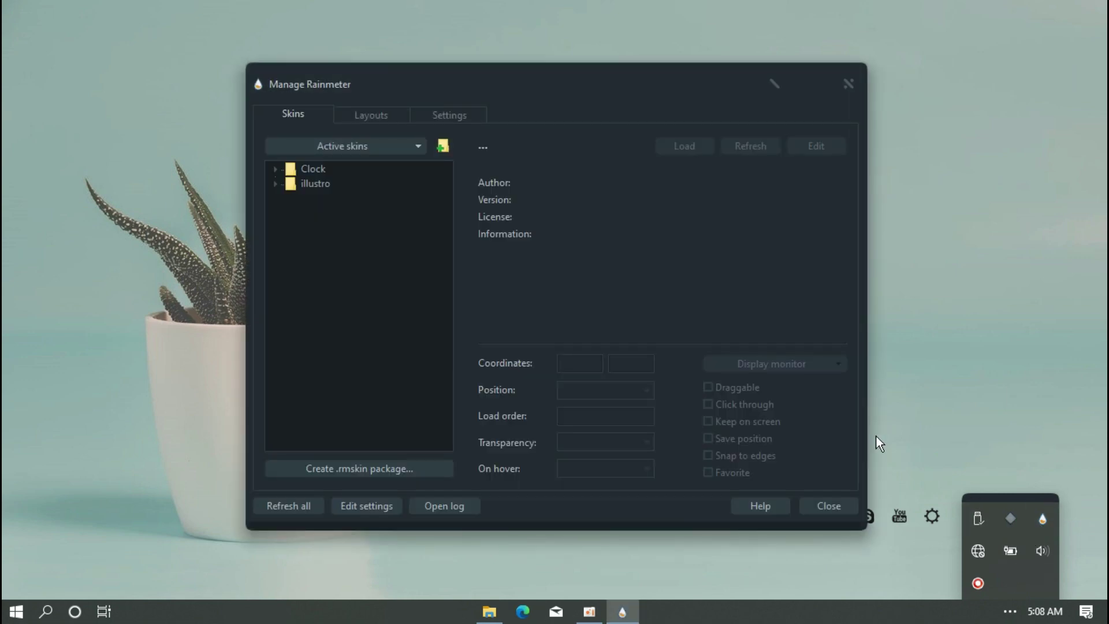
left_click(276, 169)
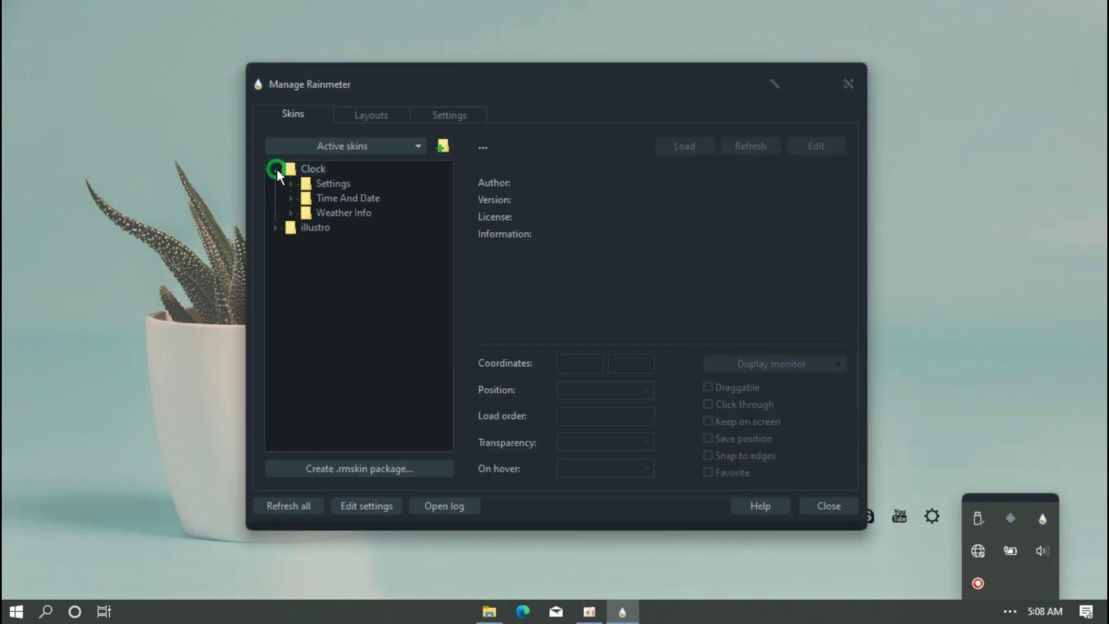
left_click(291, 199)
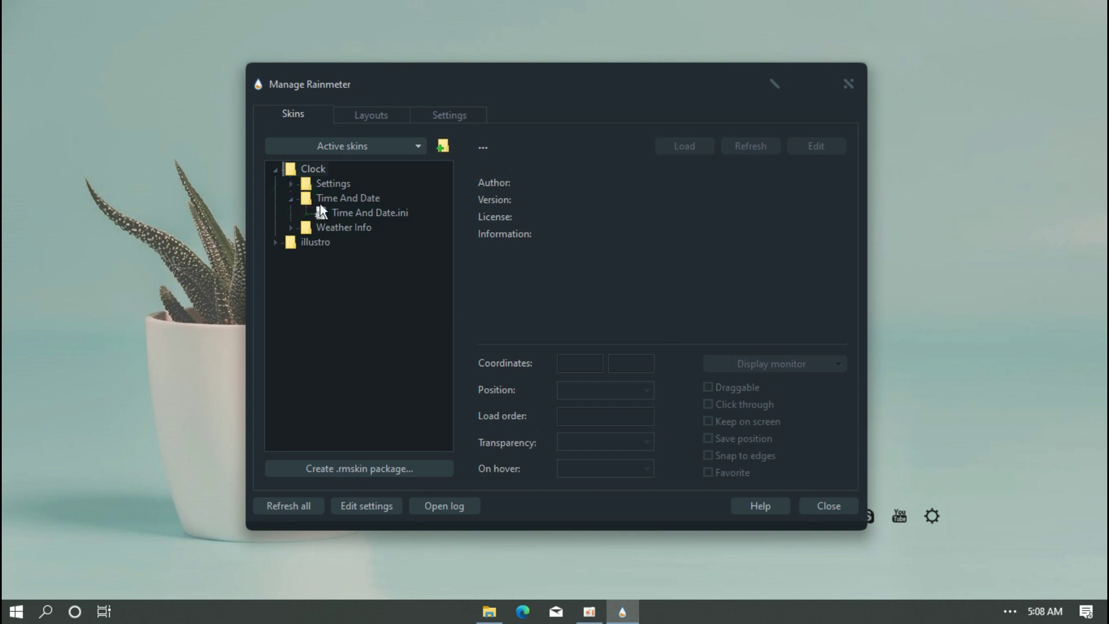
left_click(346, 212)
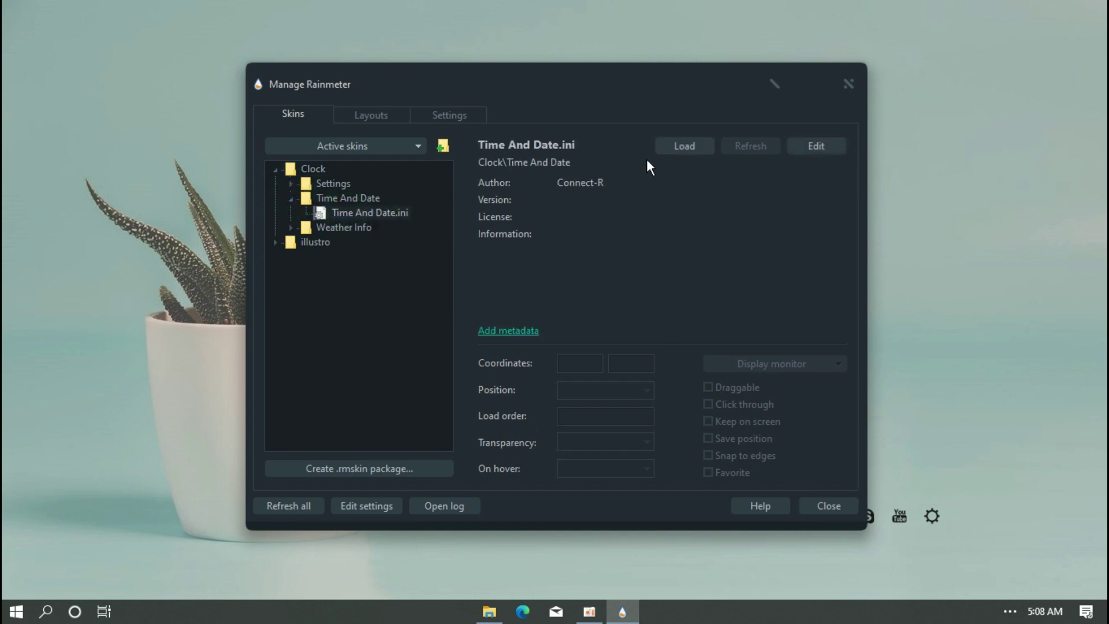
left_click(681, 147)
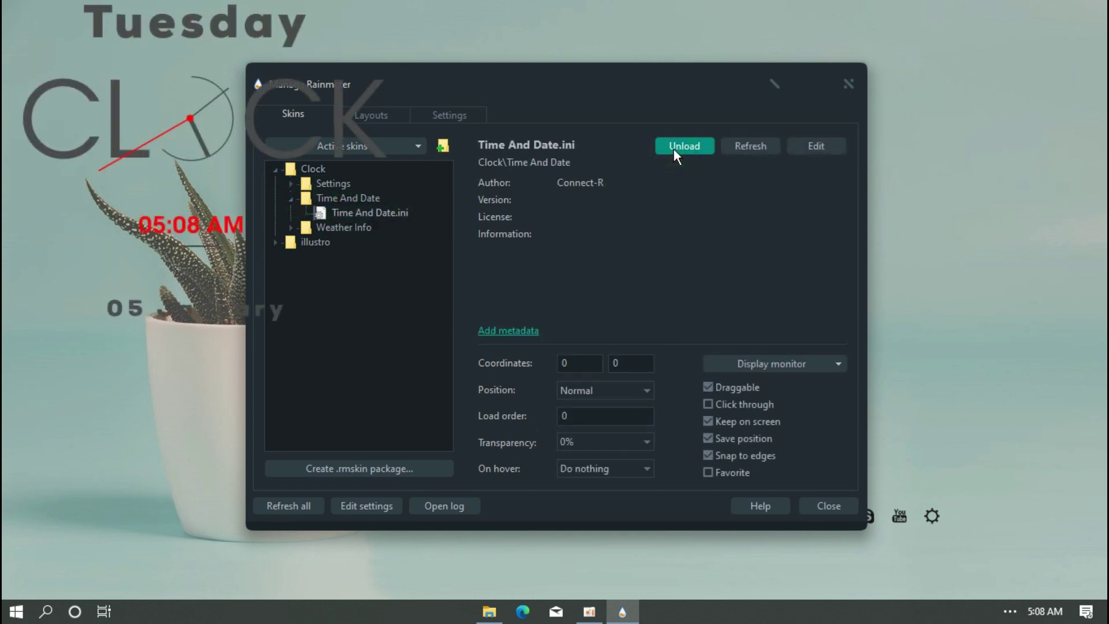
left_click(846, 83)
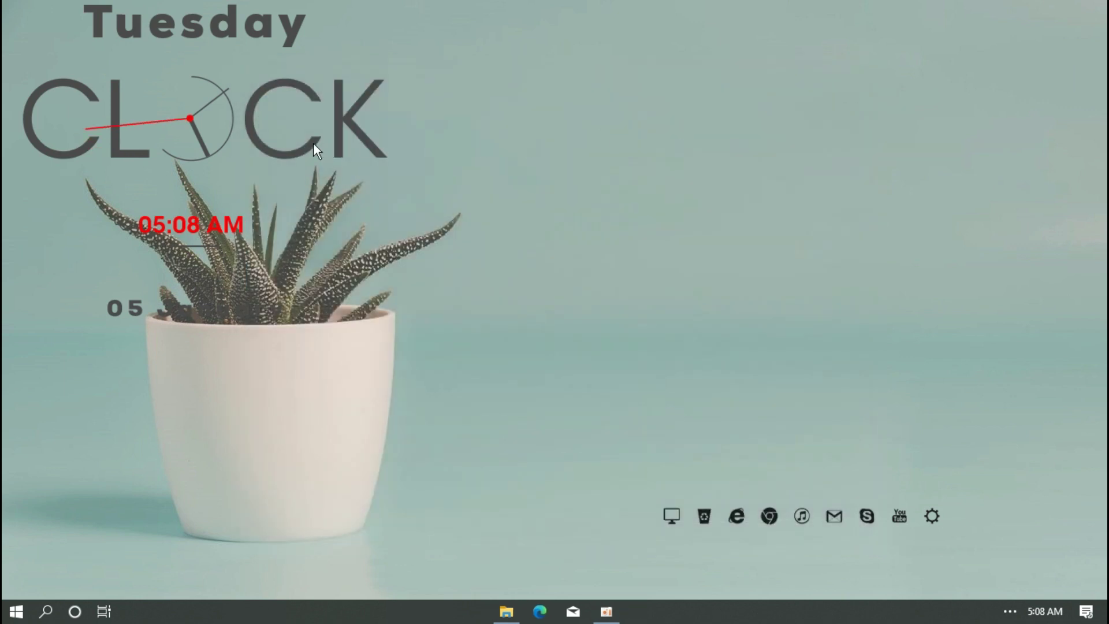
Move the clock skin to the empty wallpaper area just above the dock icons and enable Click through for it.
left_click_drag(314, 144, 893, 266)
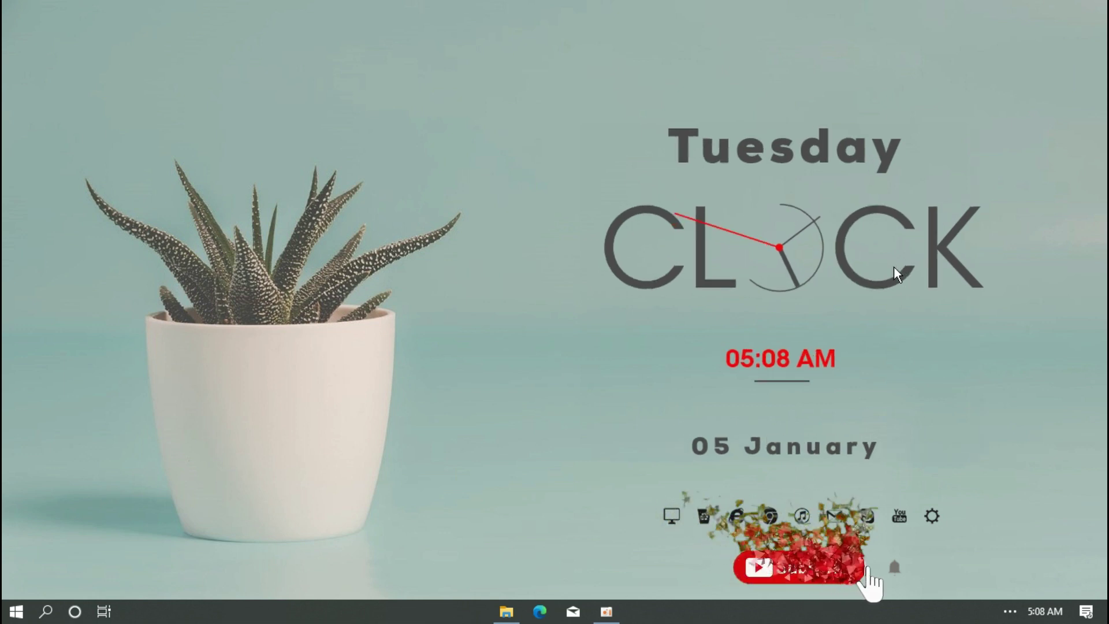
left_click_drag(864, 276, 878, 267)
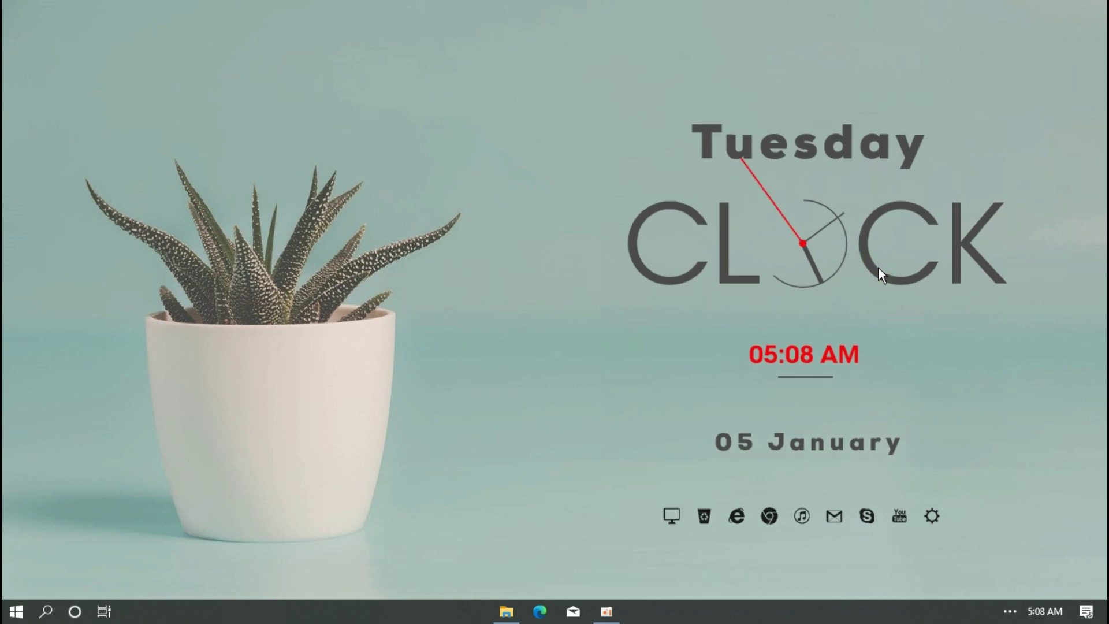
right_click(877, 265)
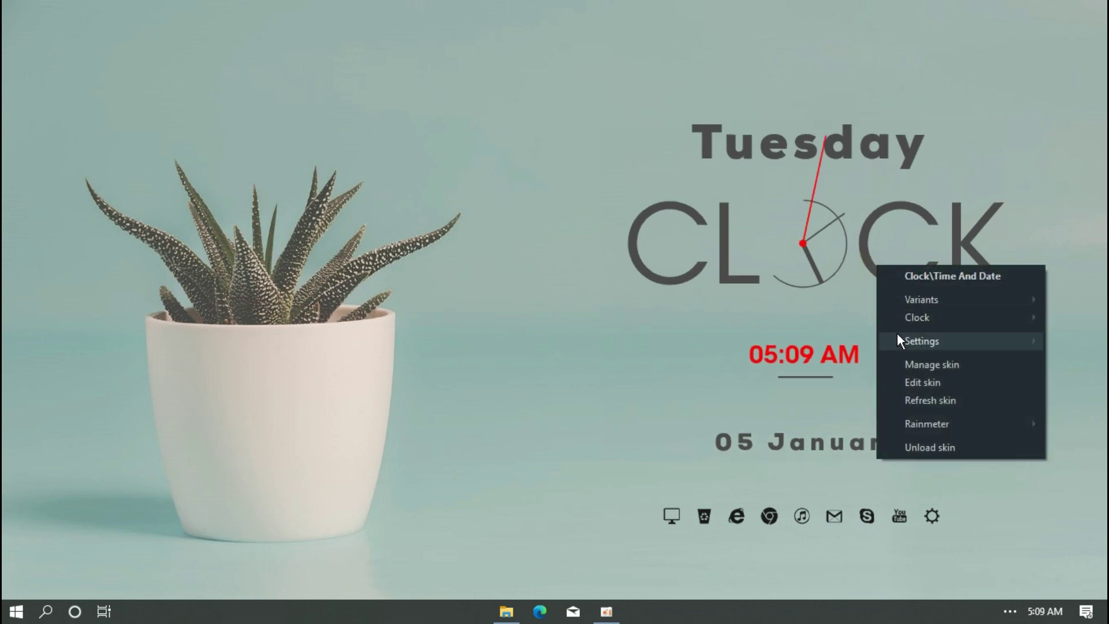
mouse_move(898, 340)
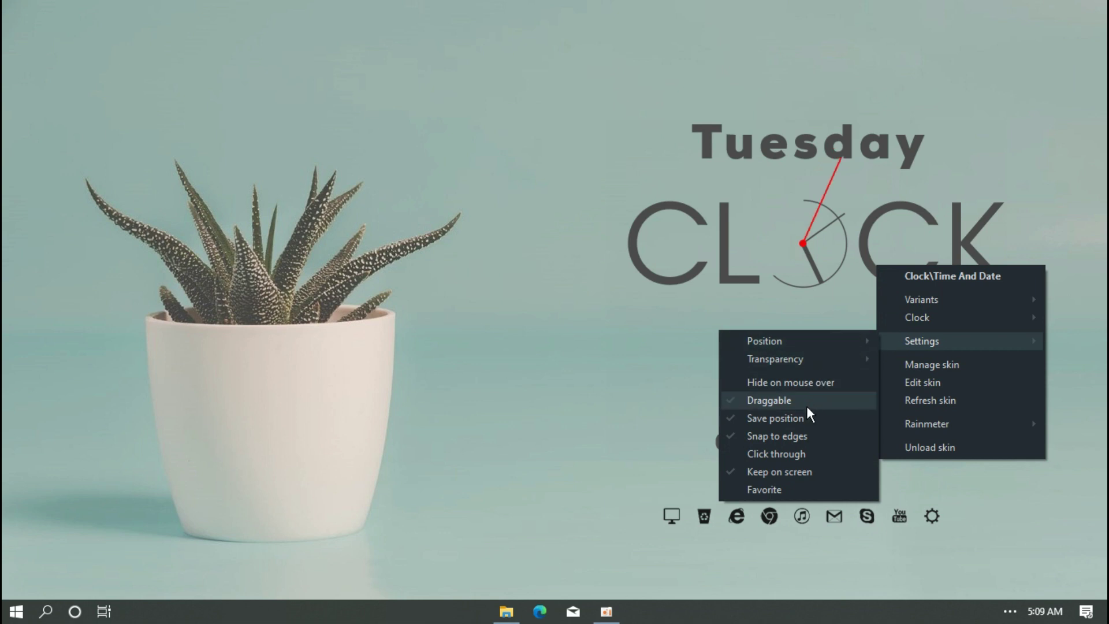
left_click(795, 454)
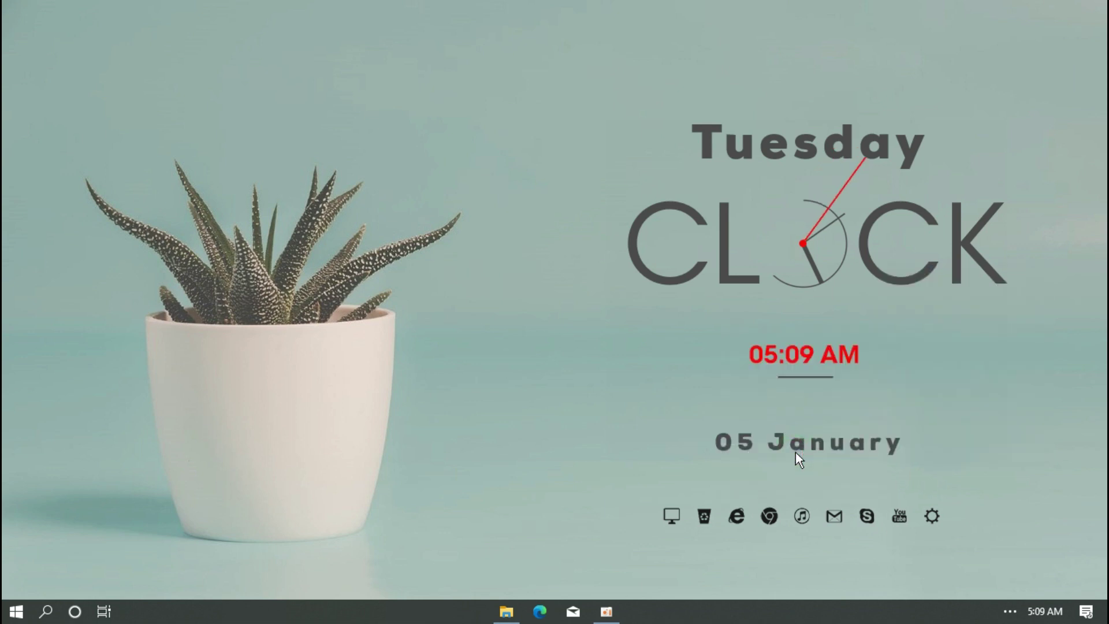